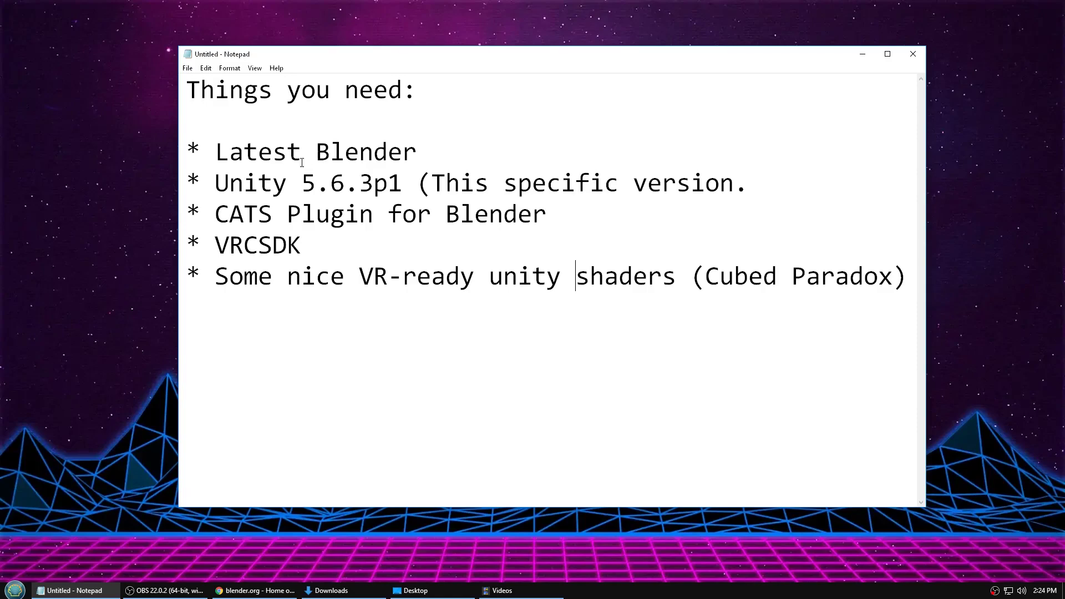
- Go through the requirements list (Unity 5.6.3p1, CATS plugin, VRCSDK, Cubed Paradox shaders), then bring blender.org forward
left_click_drag(426, 153, 412, 179)
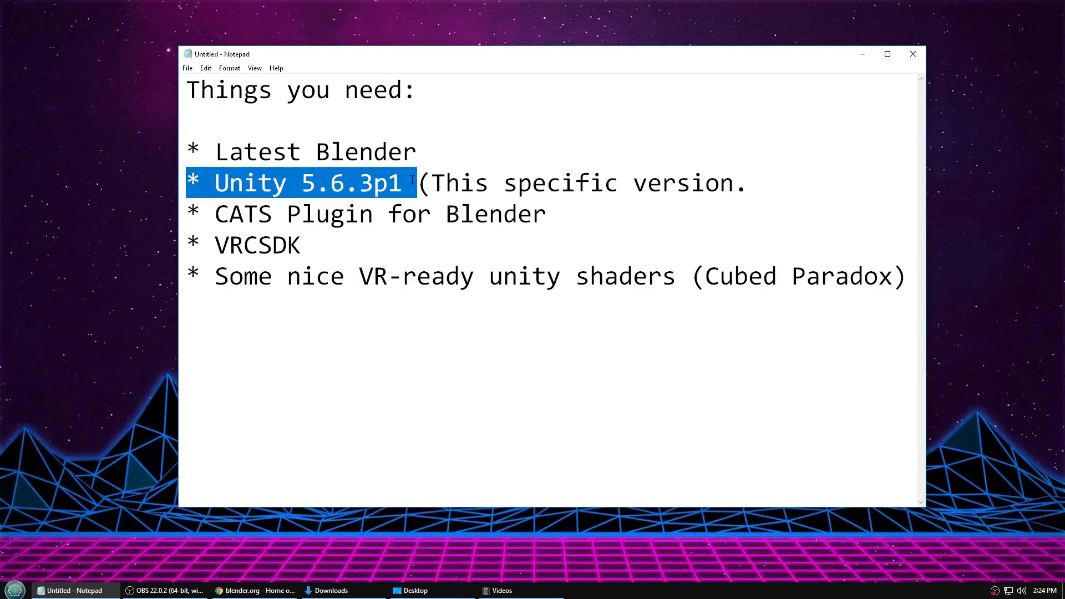
left_click_drag(216, 216, 548, 219)
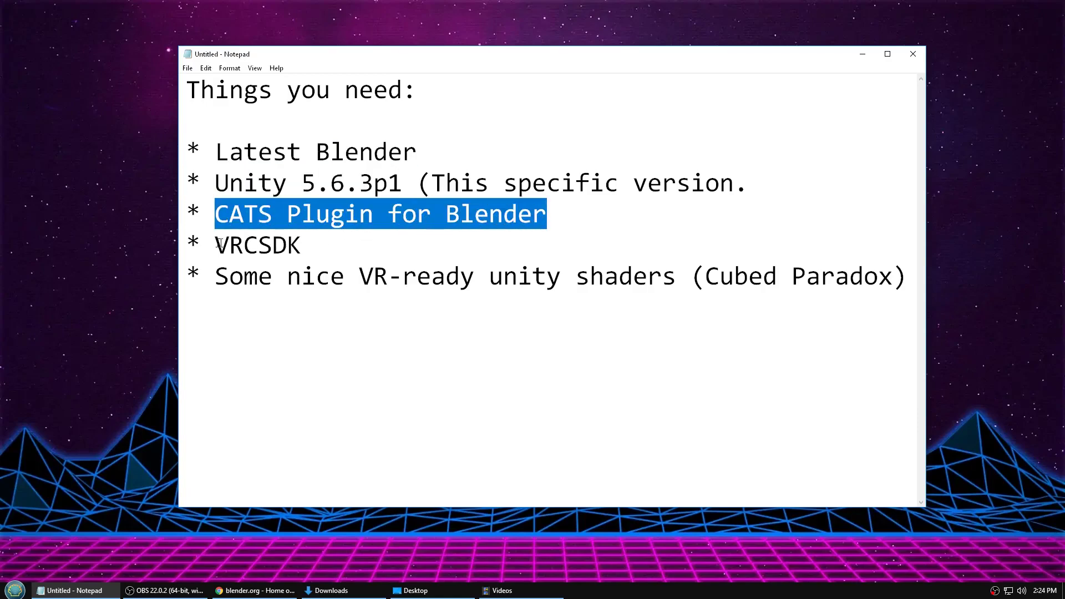
left_click_drag(216, 244, 310, 239)
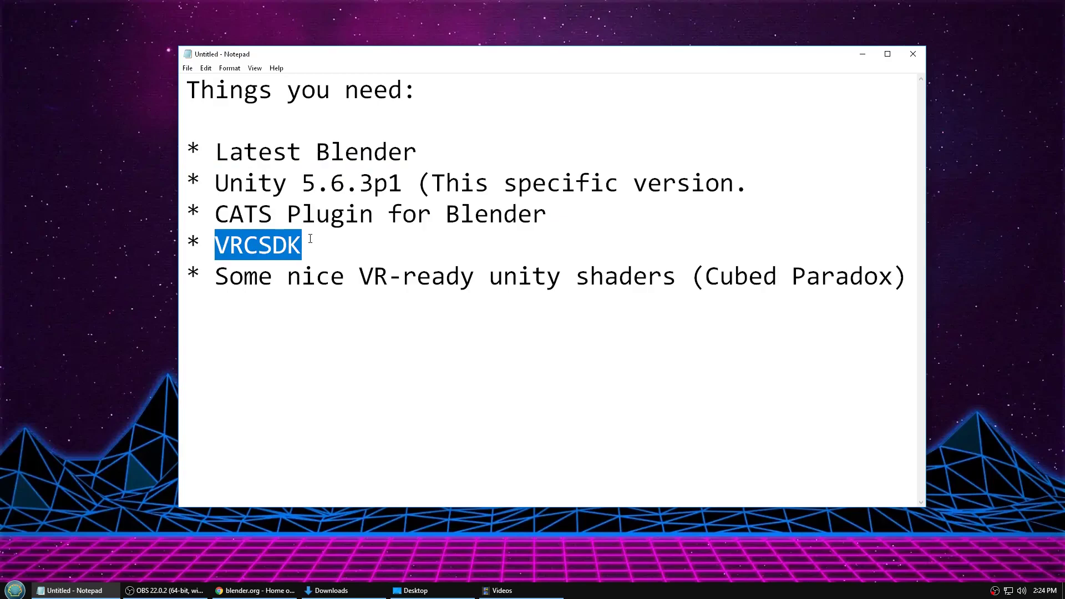
left_click_drag(216, 275, 677, 272)
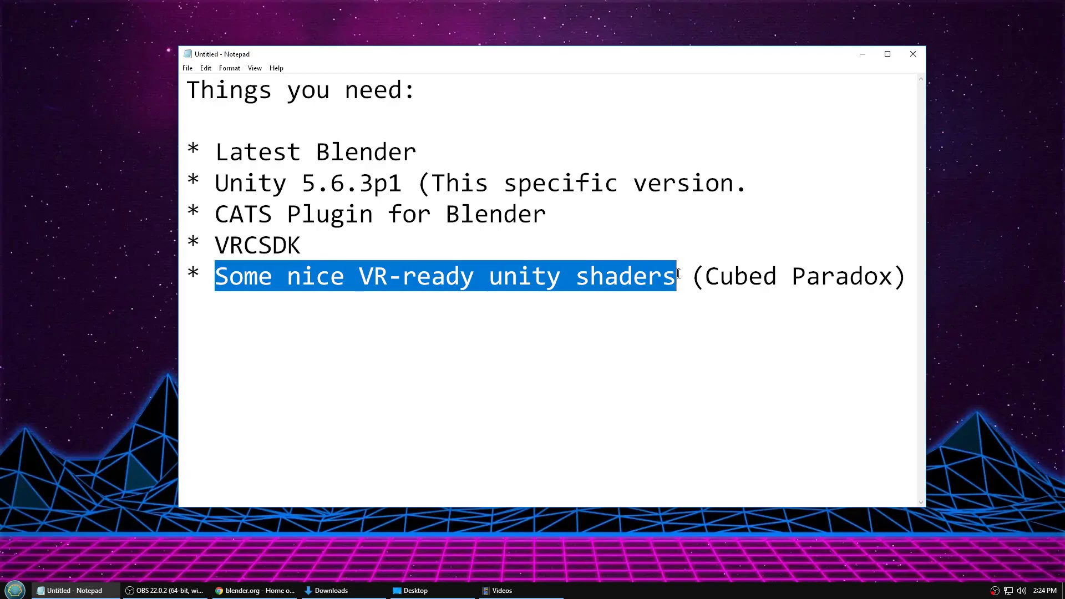
left_click_drag(704, 283, 896, 280)
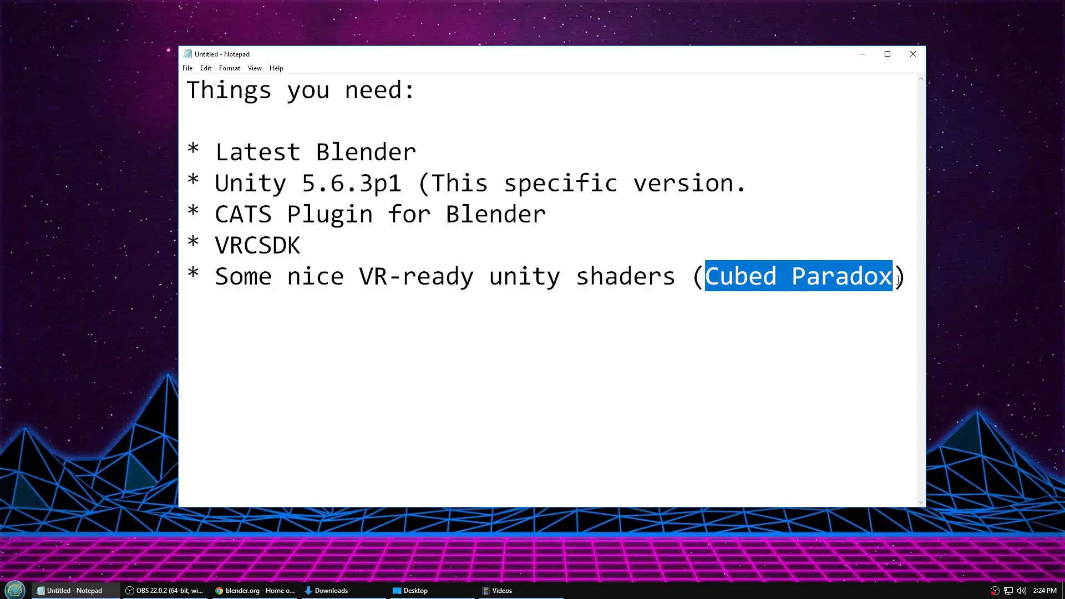
left_click(673, 307)
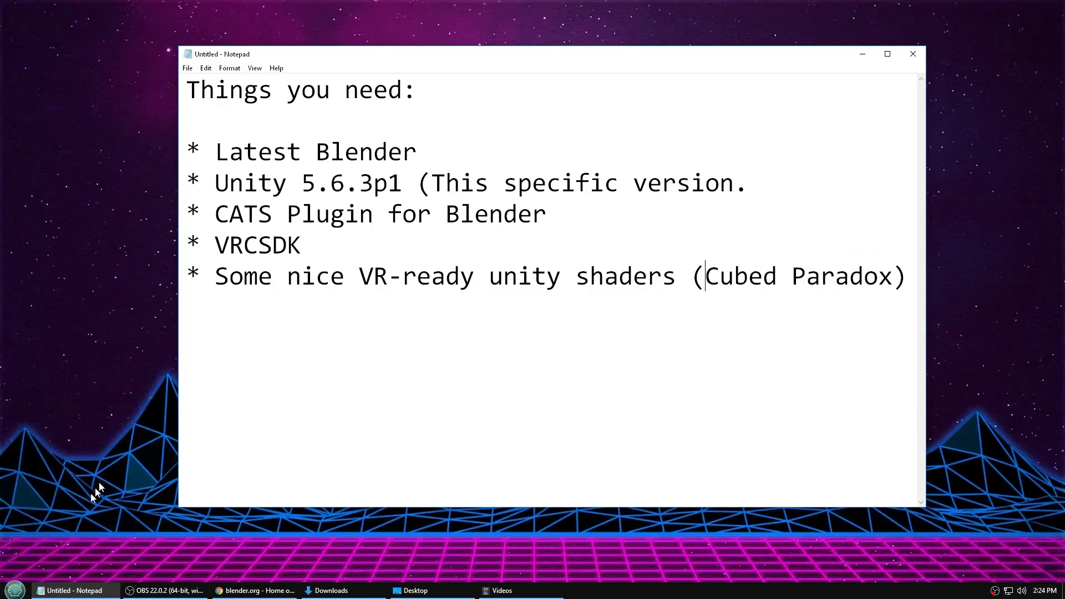
left_click(254, 590)
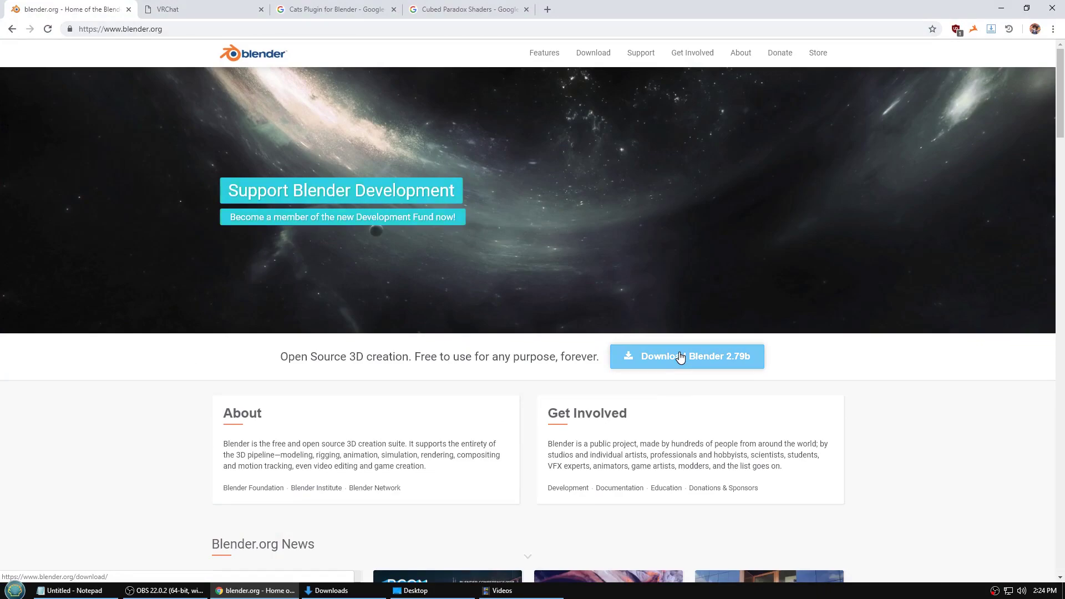
- Log in to the VRChat website with the account e-mail and password
left_click(191, 11)
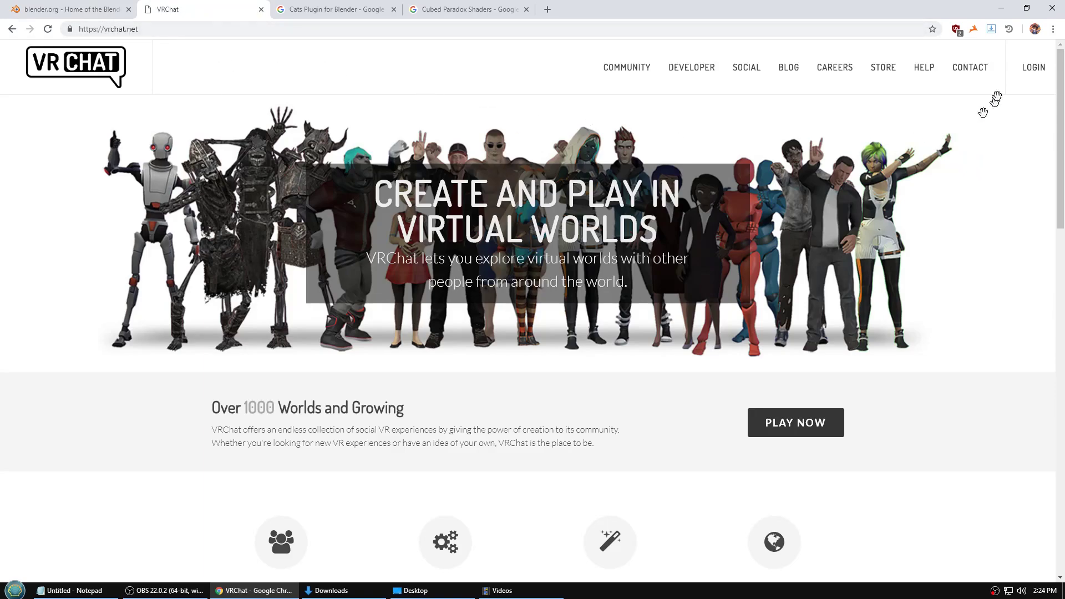
left_click(1032, 68)
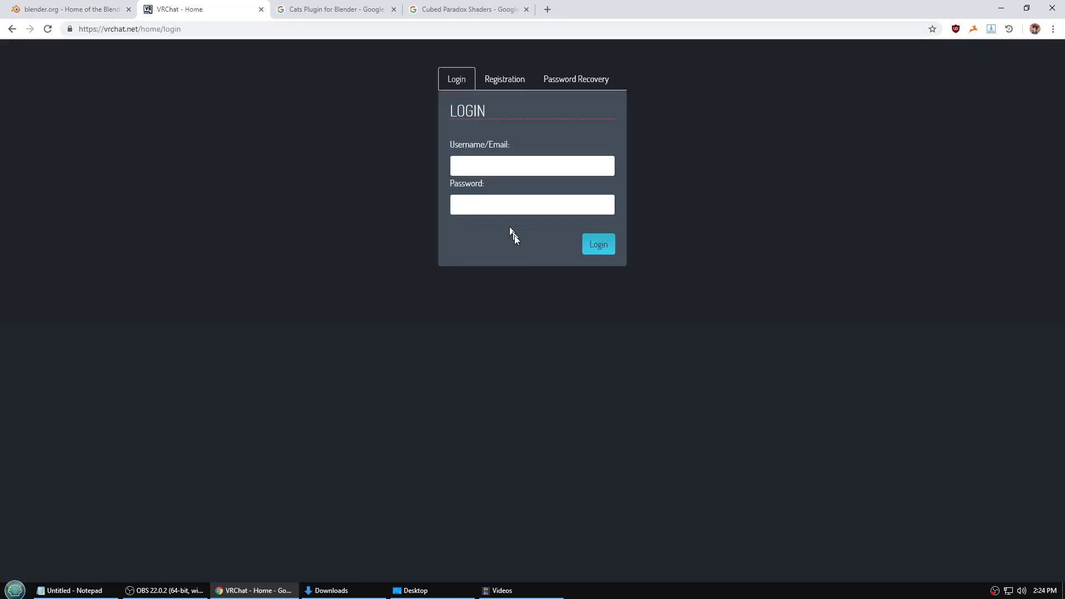
left_click(508, 165)
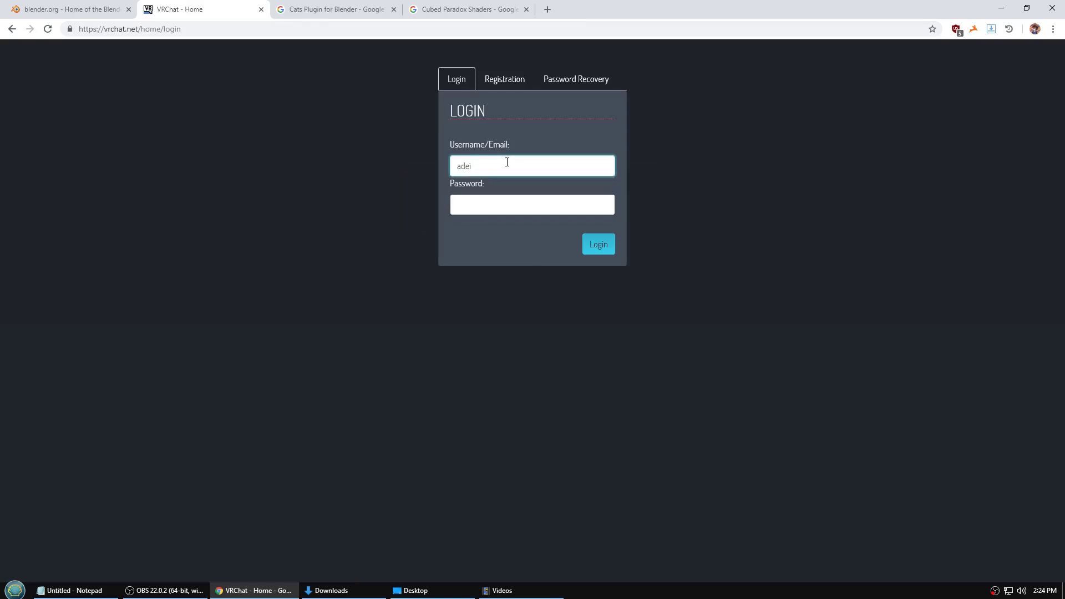
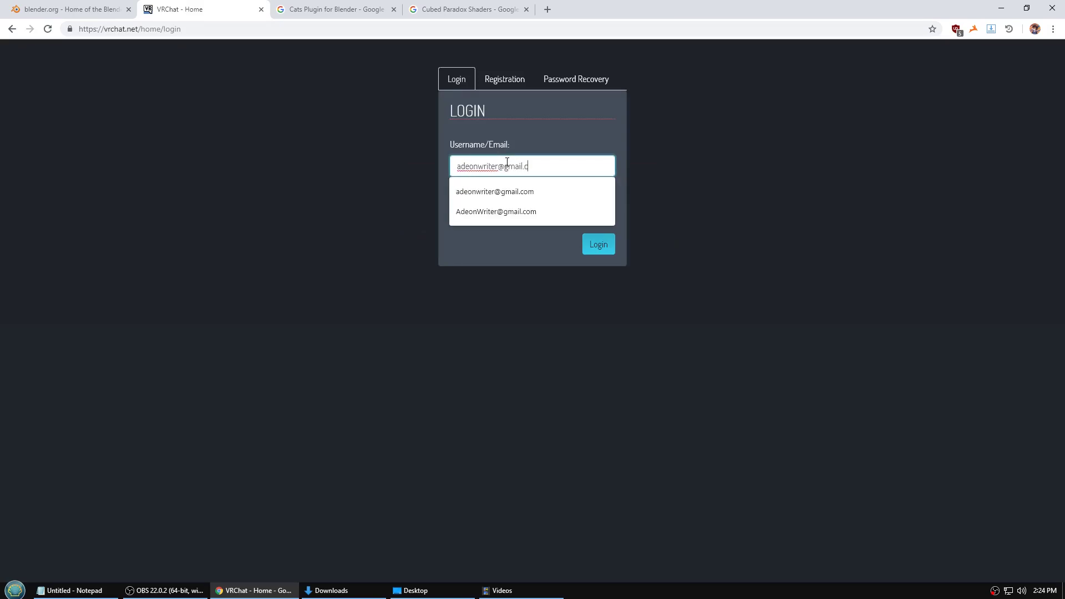
key("Tab")
type("****")
key("Return")
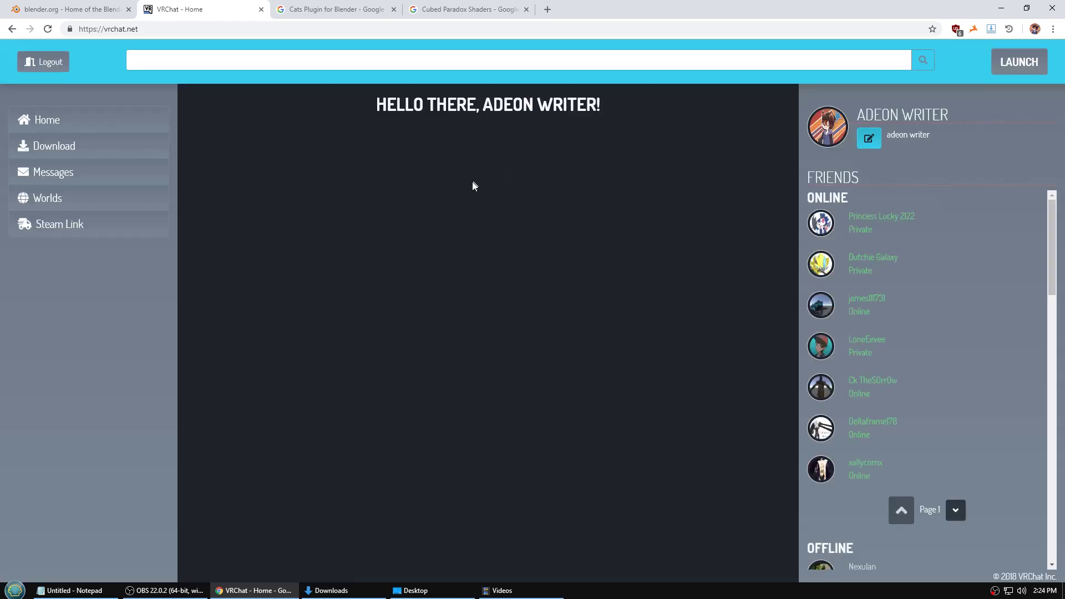
- From VRChat's Download page, get the required Unity version link and download the SDK
left_click(69, 147)
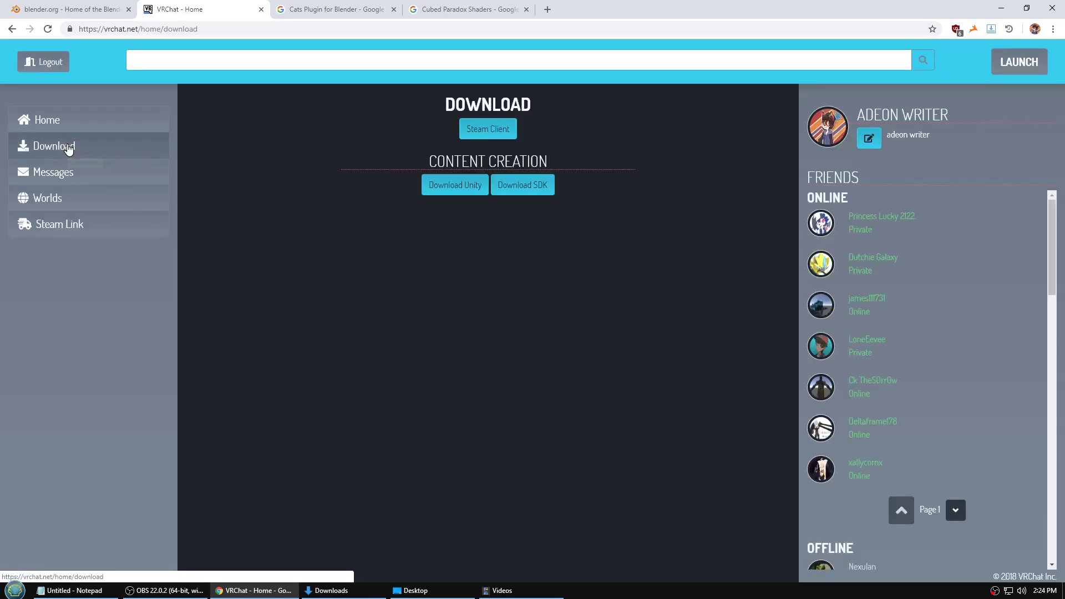
left_click(464, 198)
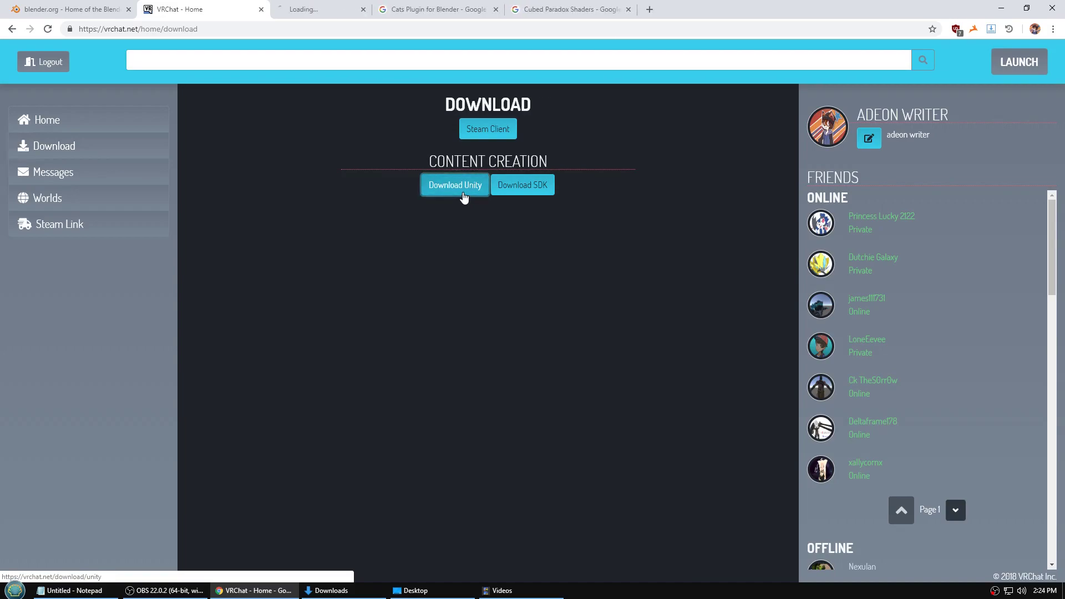
left_click(542, 192)
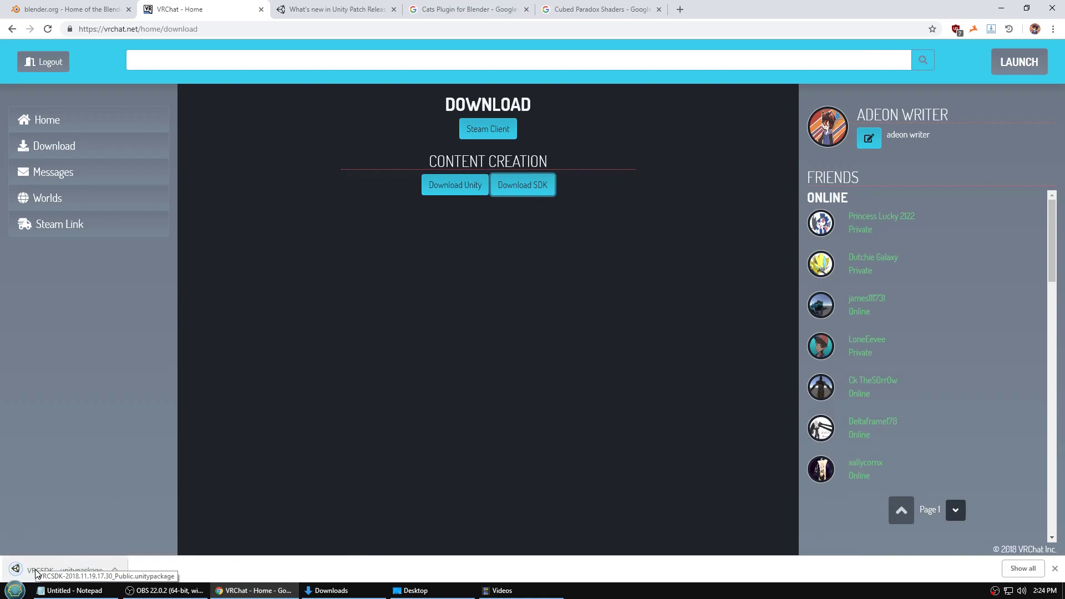
left_click(319, 6)
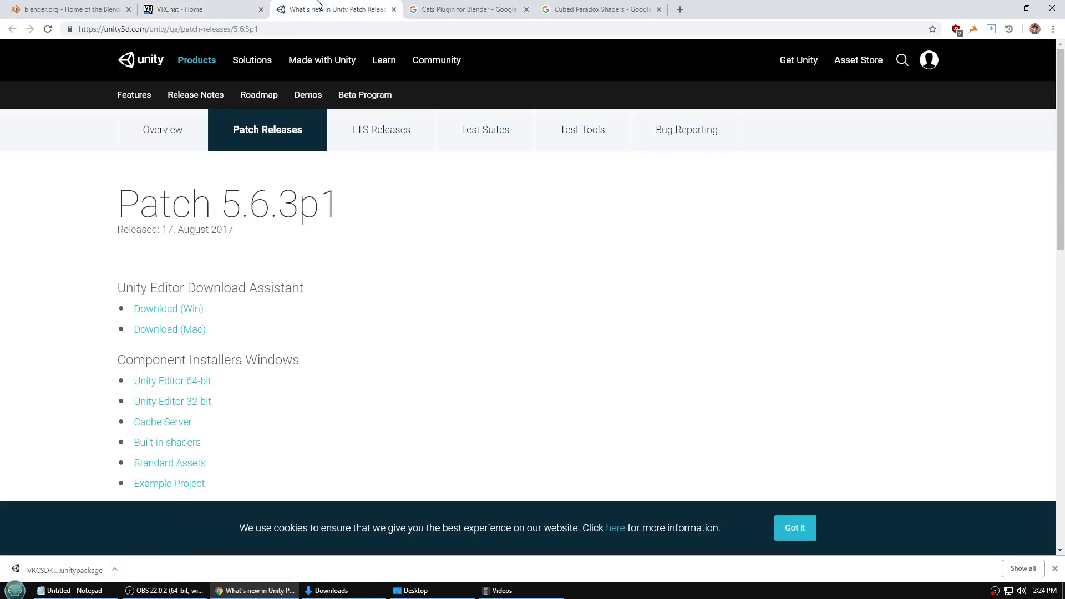
- Download the Unity Download Assistant for Windows and the Cats Blender Plugin zip from GitHub
left_click(170, 314)
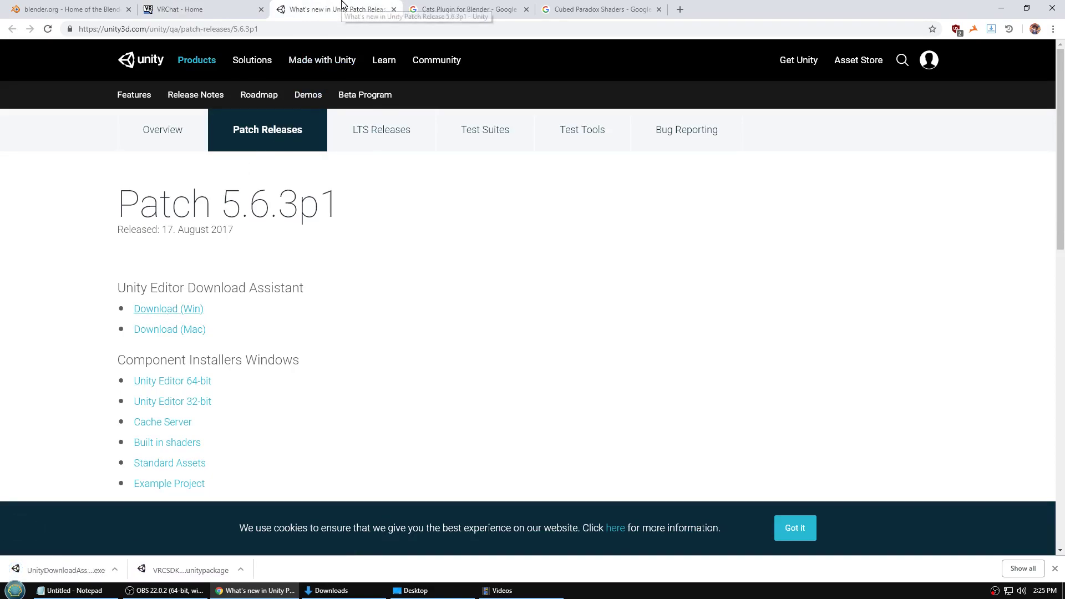
left_click(447, 6)
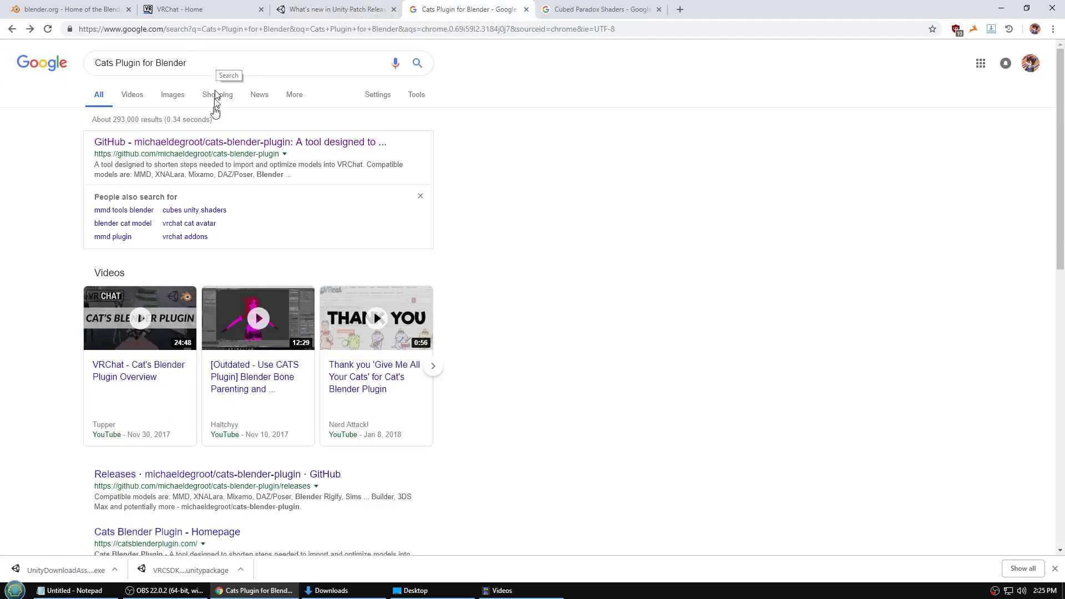
left_click(134, 143)
scroll(204, 205, "down", 12)
scroll(204, 205, "down", 7)
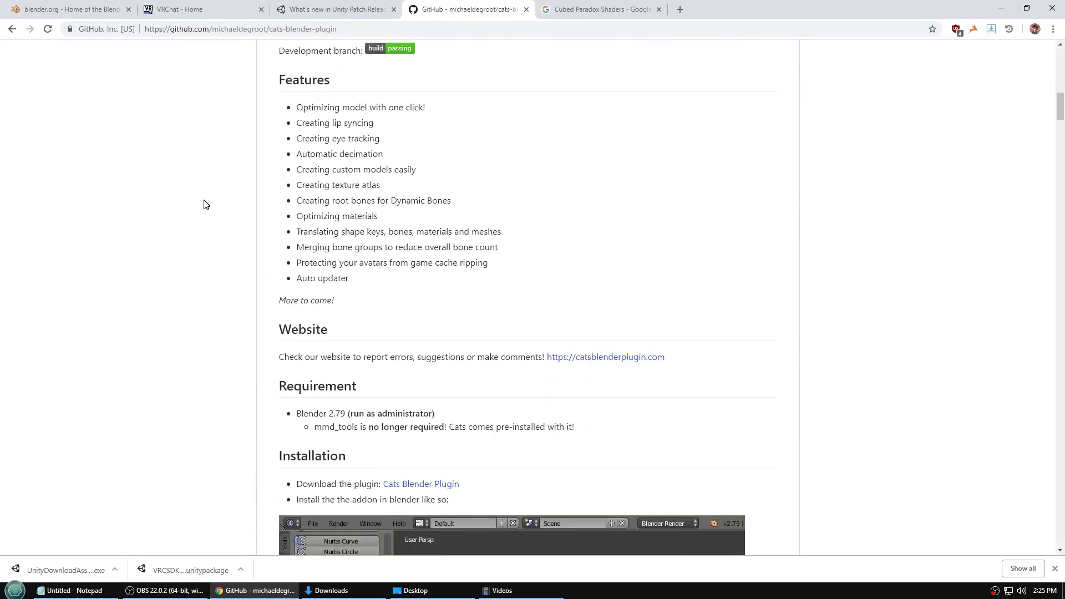
left_click(434, 321)
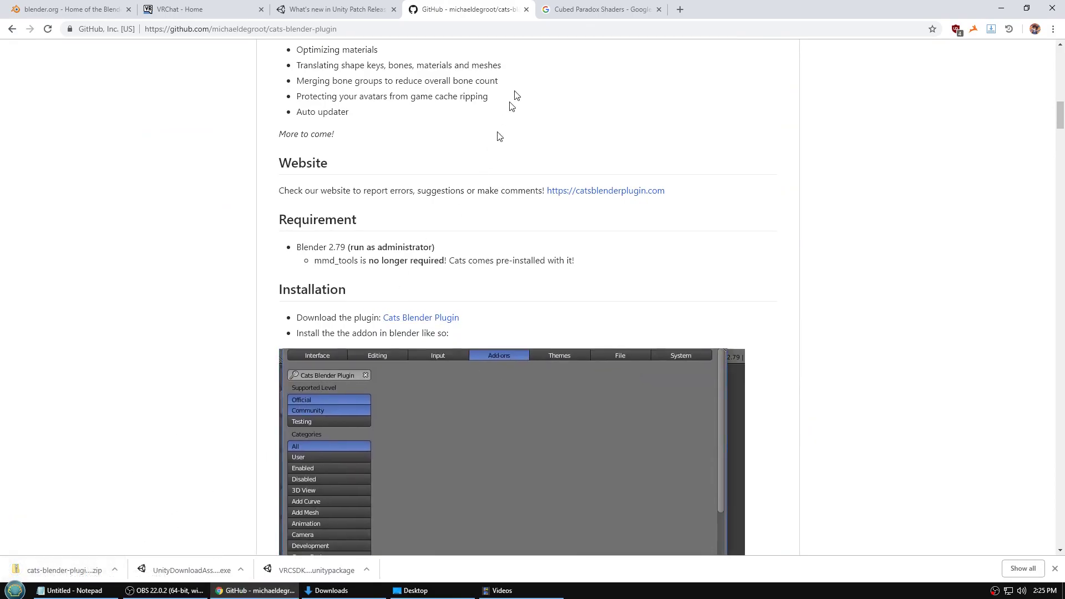
left_click(588, 9)
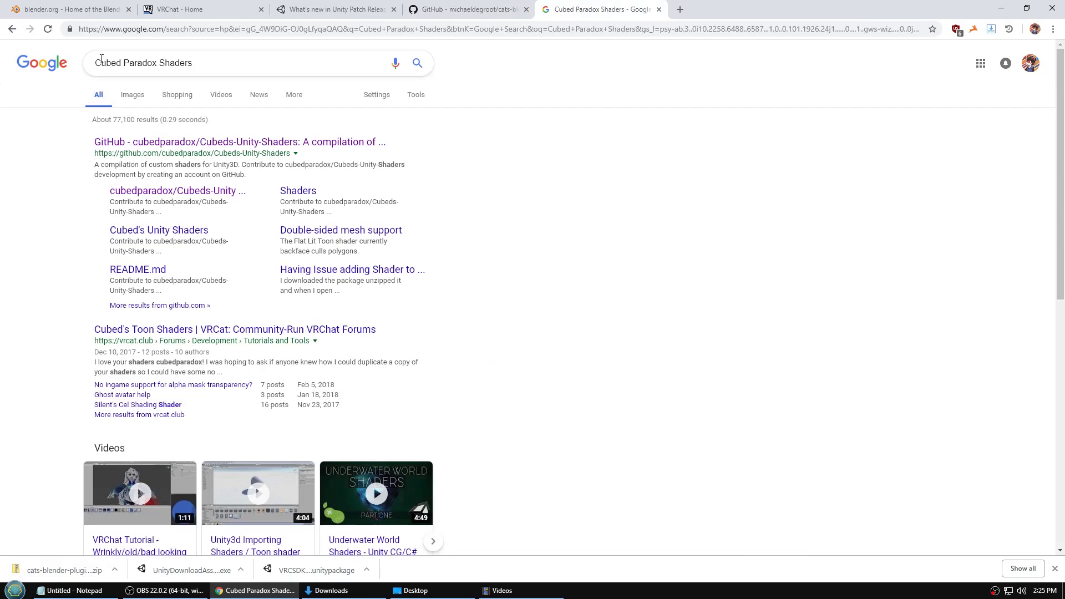
- Download CubedsShaders-v0.26.unitypackage from the Cubeds-Unity-Shaders GitHub release page
left_click(138, 143)
scroll(183, 166, "down", 8)
scroll(193, 169, "down", 18)
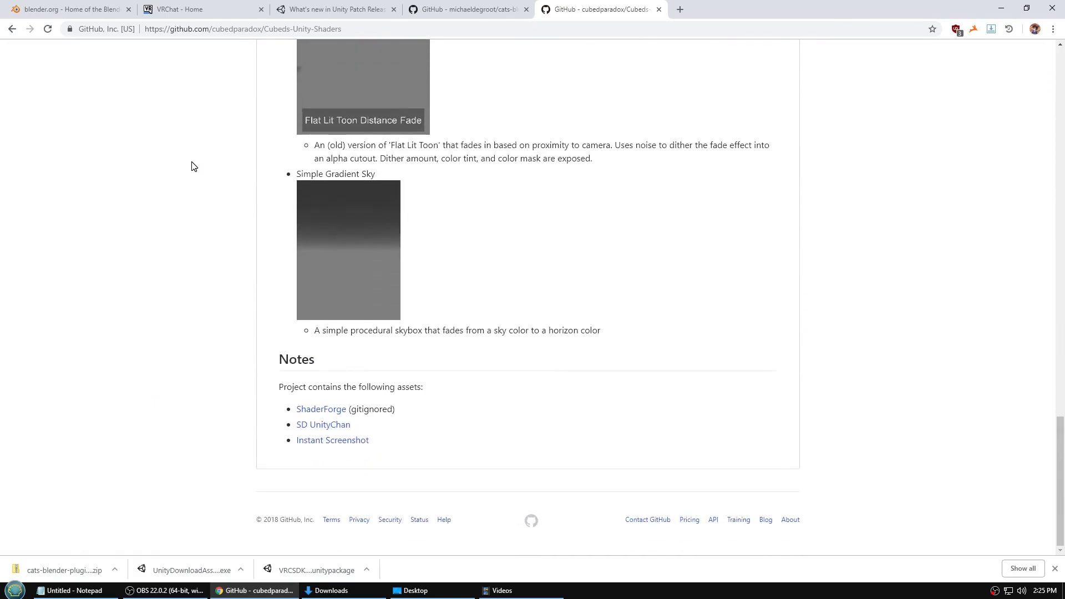
scroll(193, 167, "up", 15)
scroll(199, 170, "up", 5)
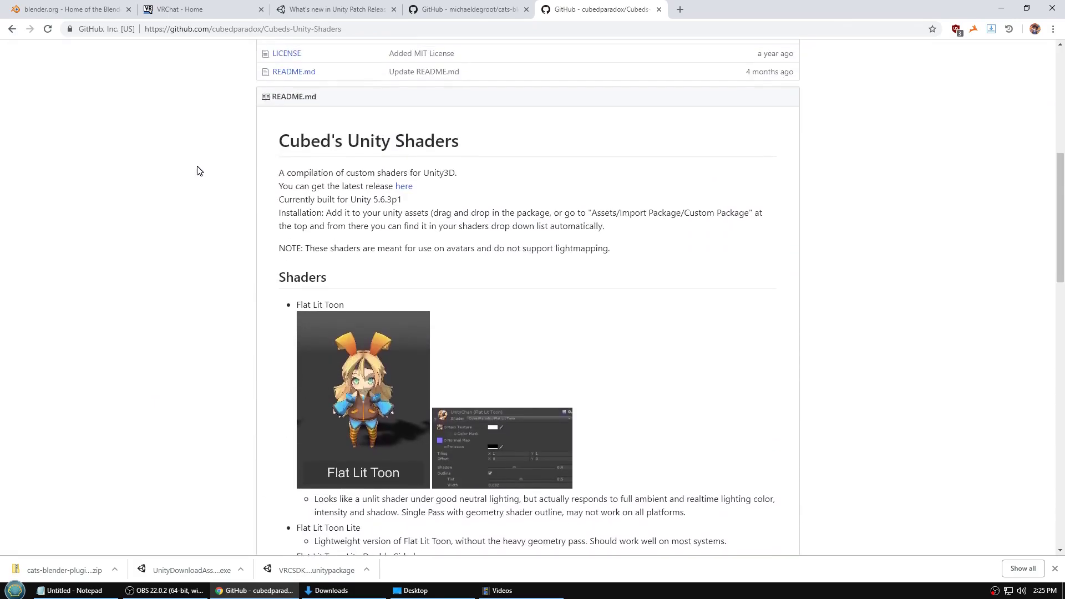
left_click(406, 243)
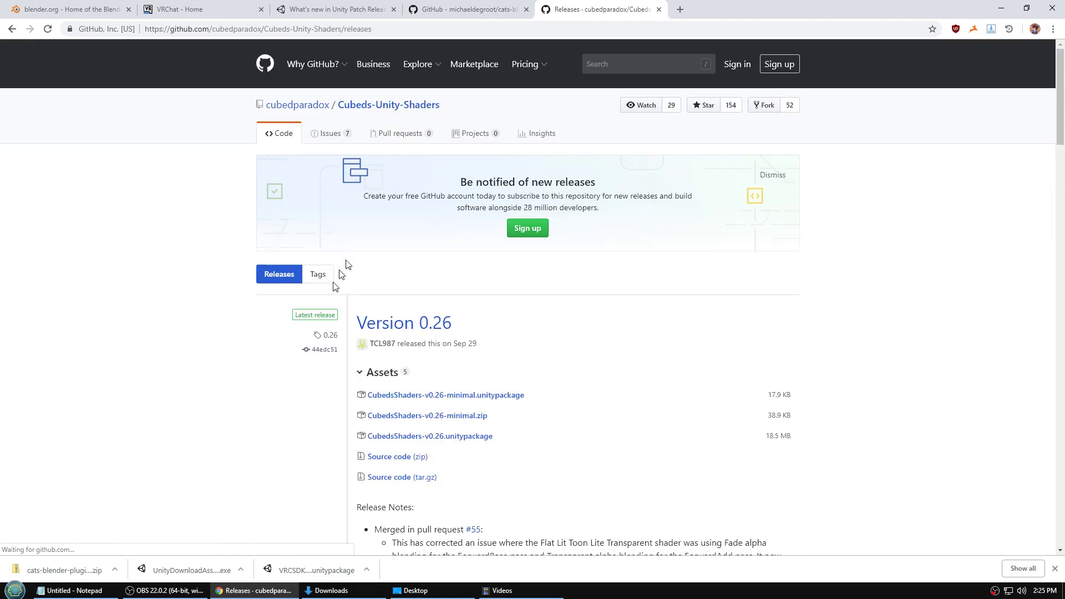
scroll(346, 268, "down", 2)
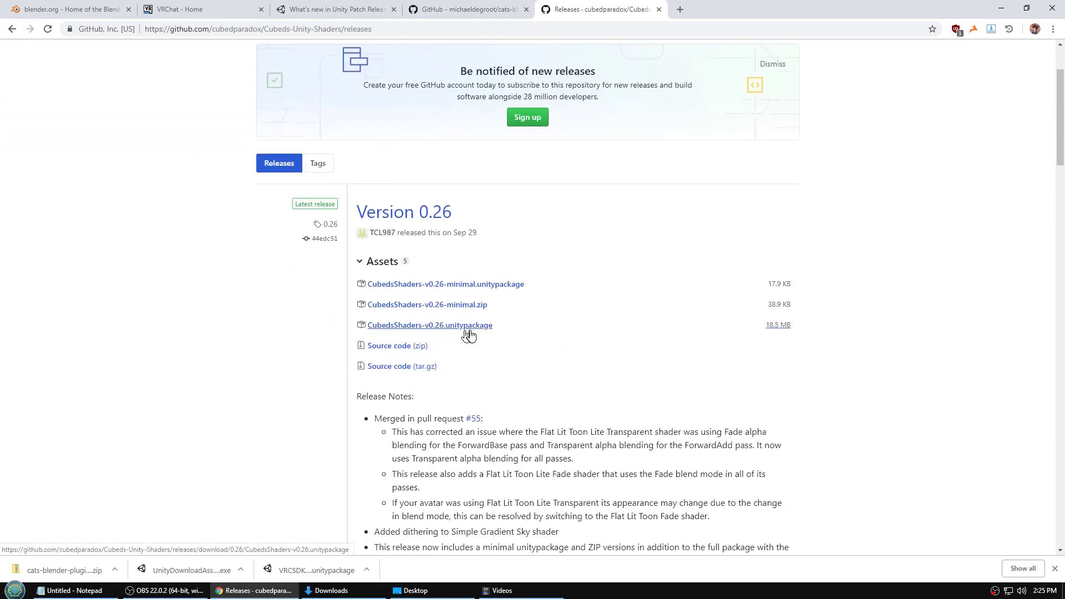
left_click(467, 327)
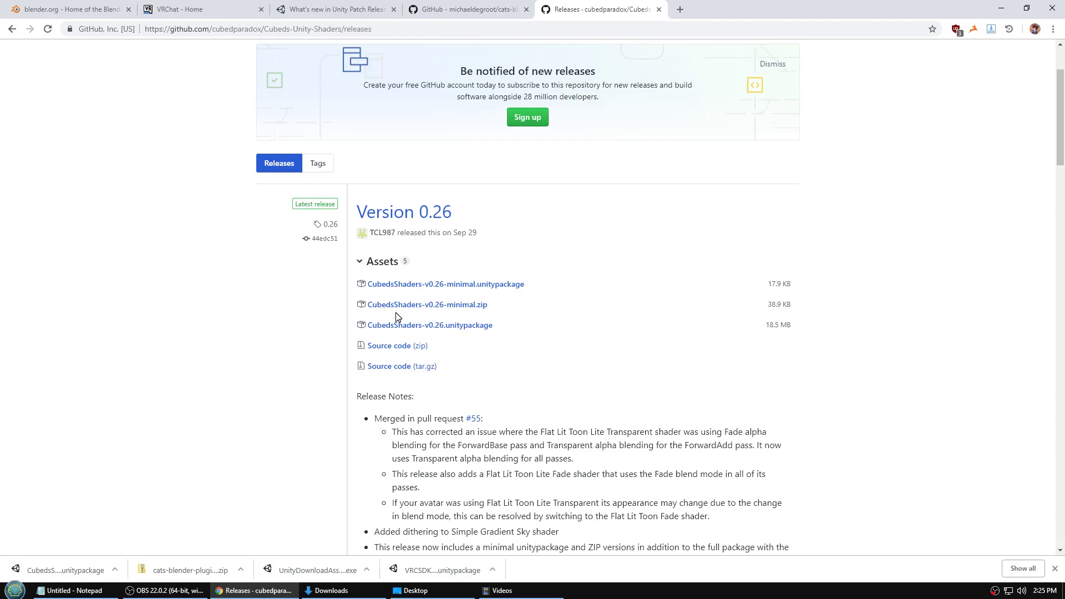
- Minimize Chrome and launch Blender from the Start menu
left_click(1008, 10)
left_click(15, 590)
left_click(38, 379)
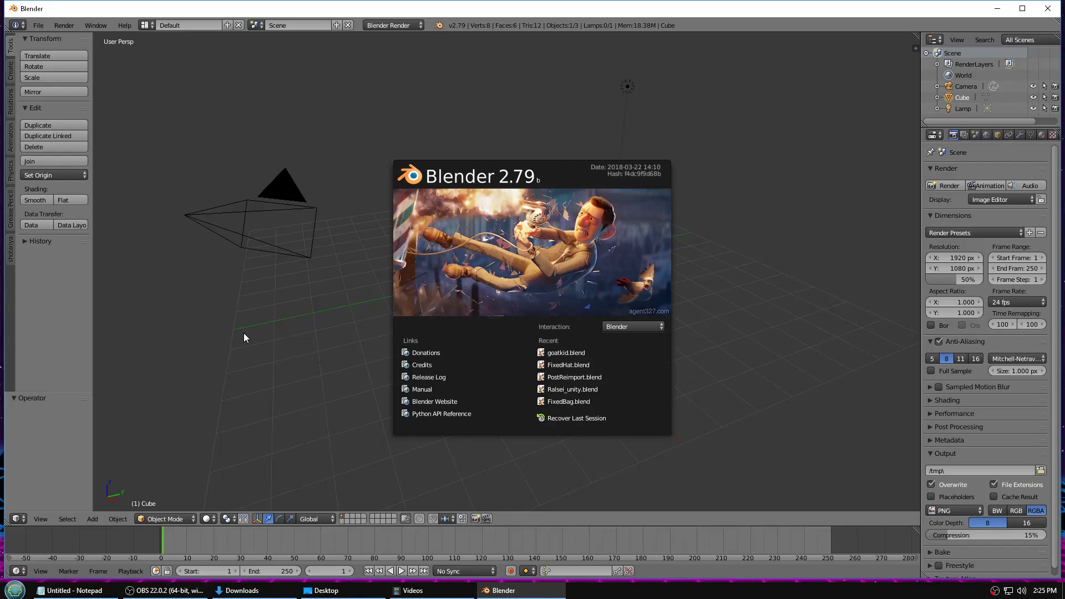
- Dismiss the splash, delete the default camera, cube and lamp, and save the empty startup file
left_click(768, 115)
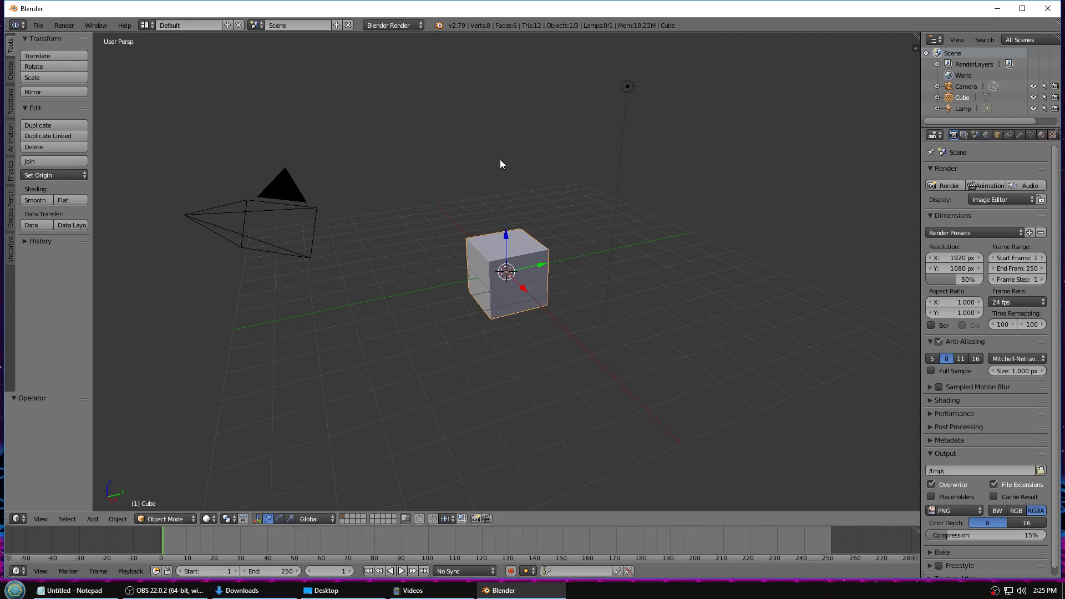
key("a")
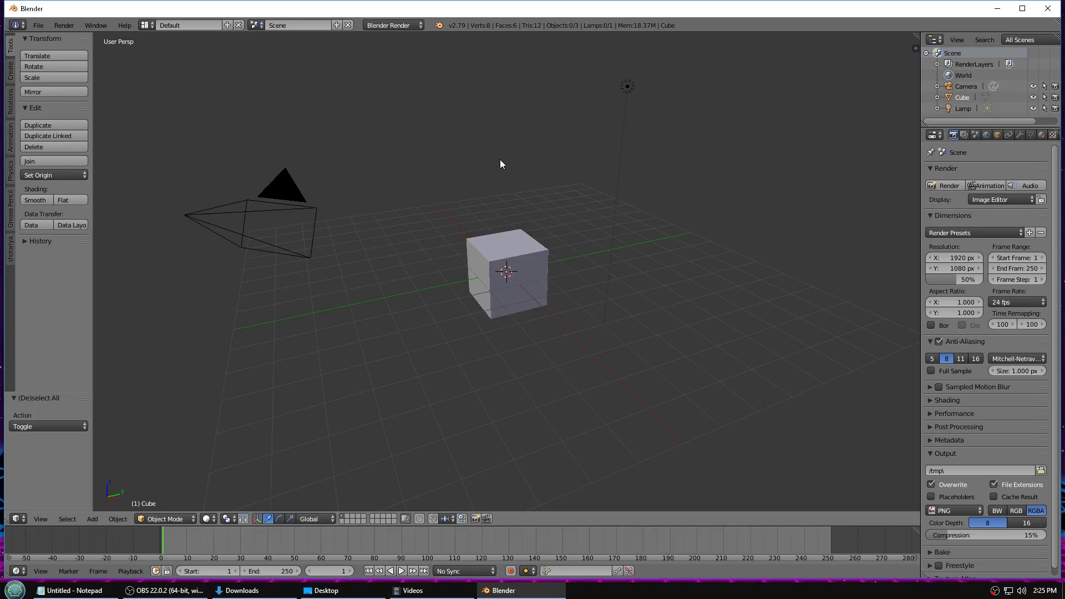
key("a")
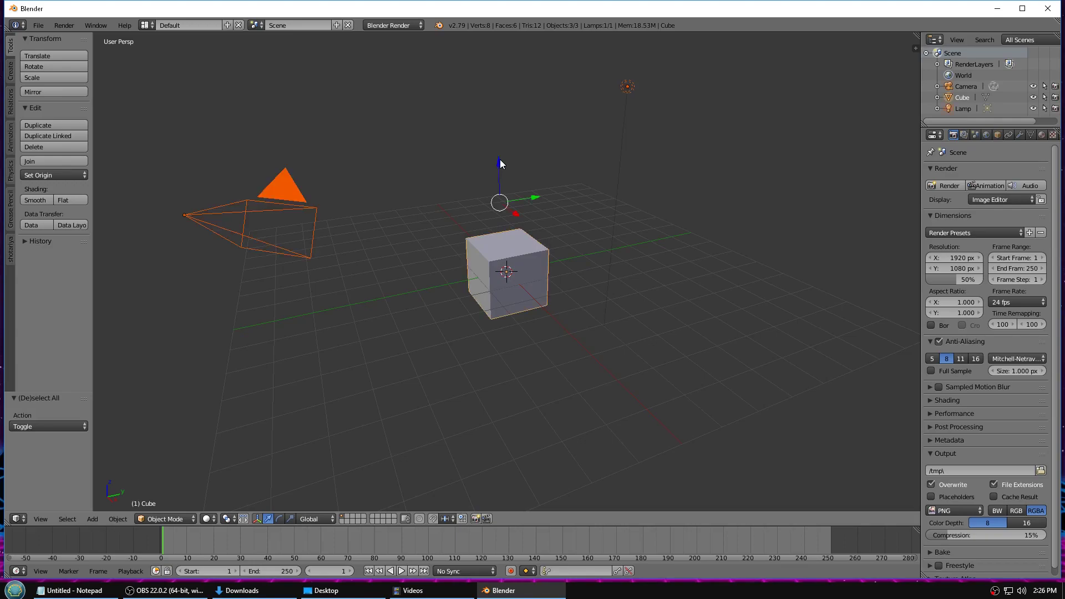
key("x")
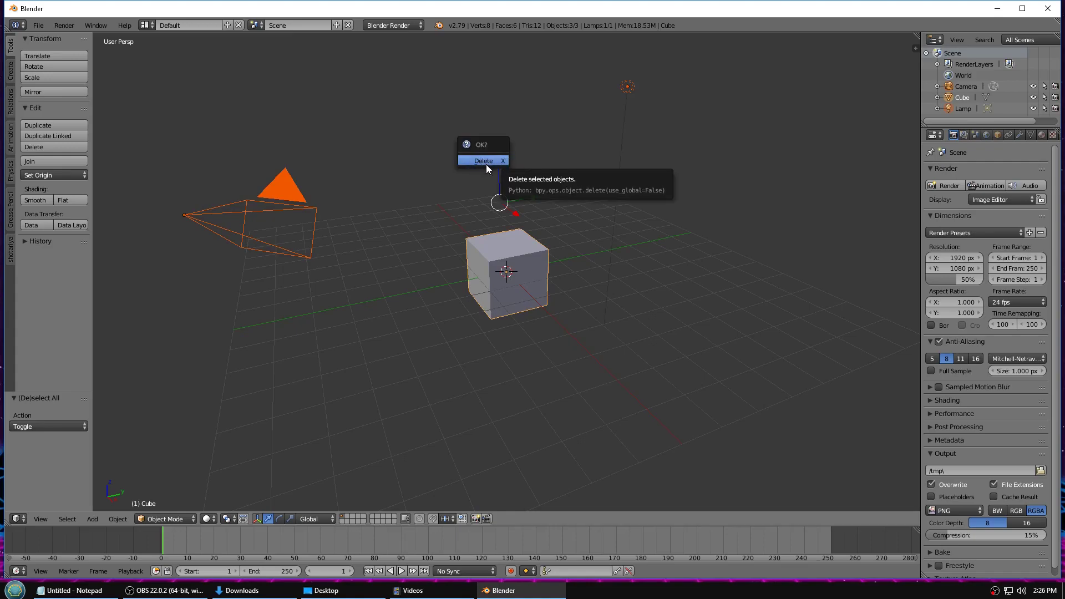
left_click(484, 161)
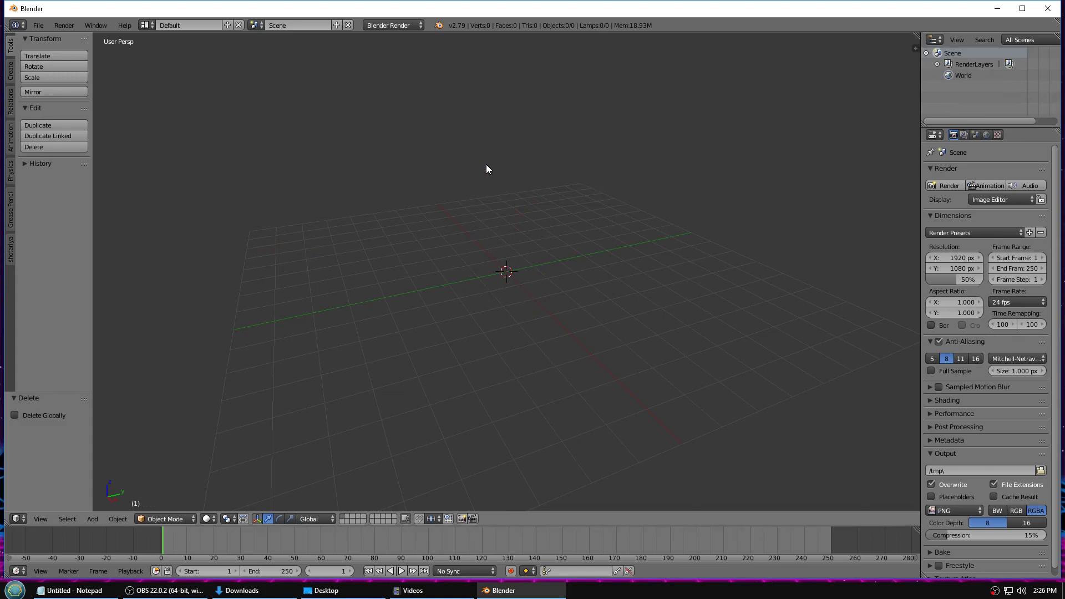
key("ctrl+u")
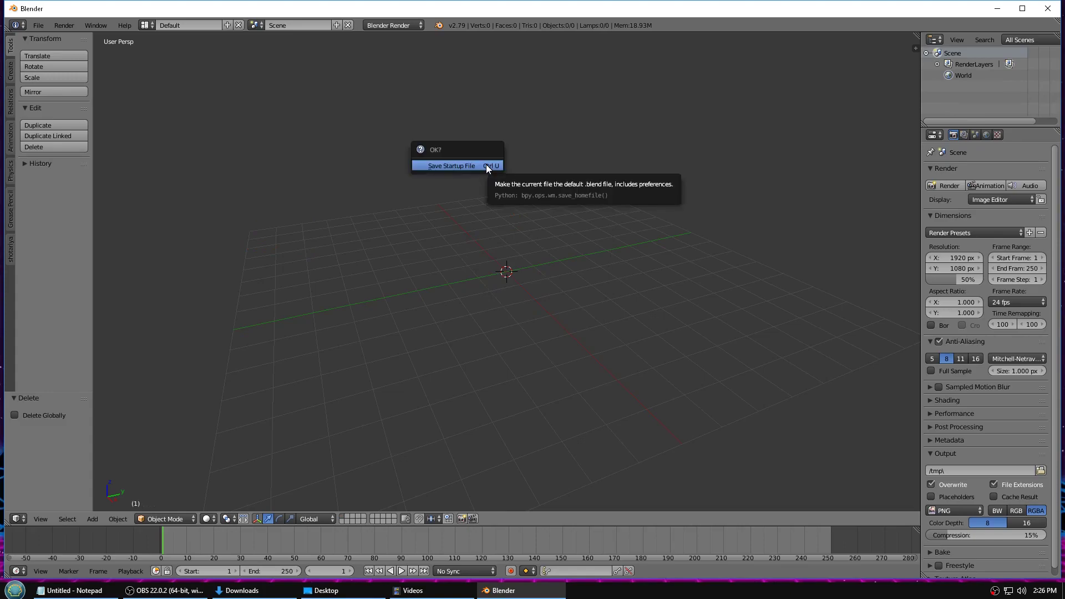
left_click(486, 164)
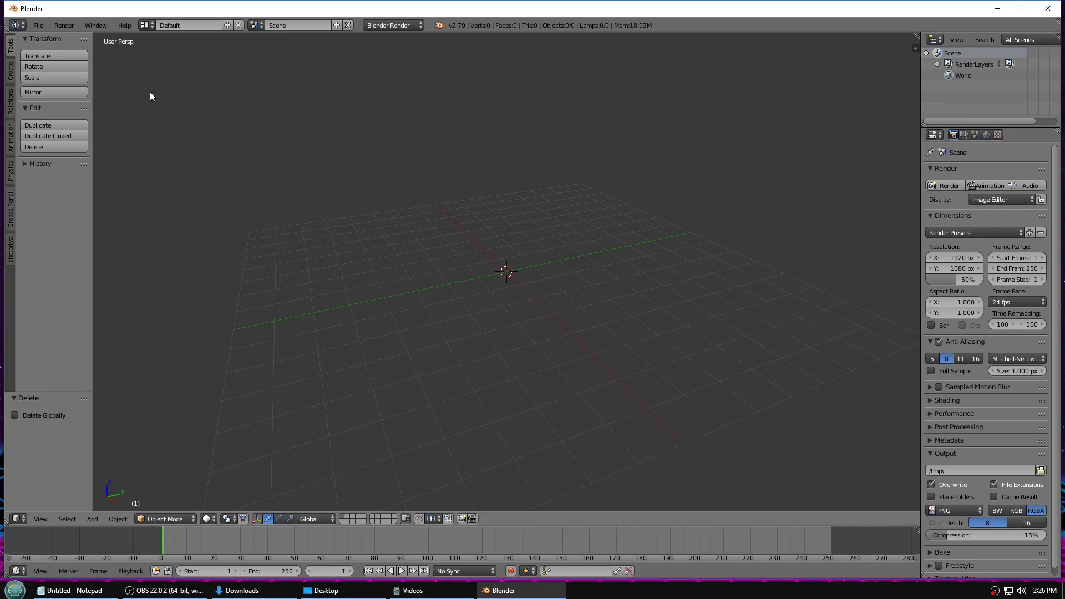
- Install cats-blender-plugin-master.zip from Downloads as an add-on in User Preferences
left_click(38, 25)
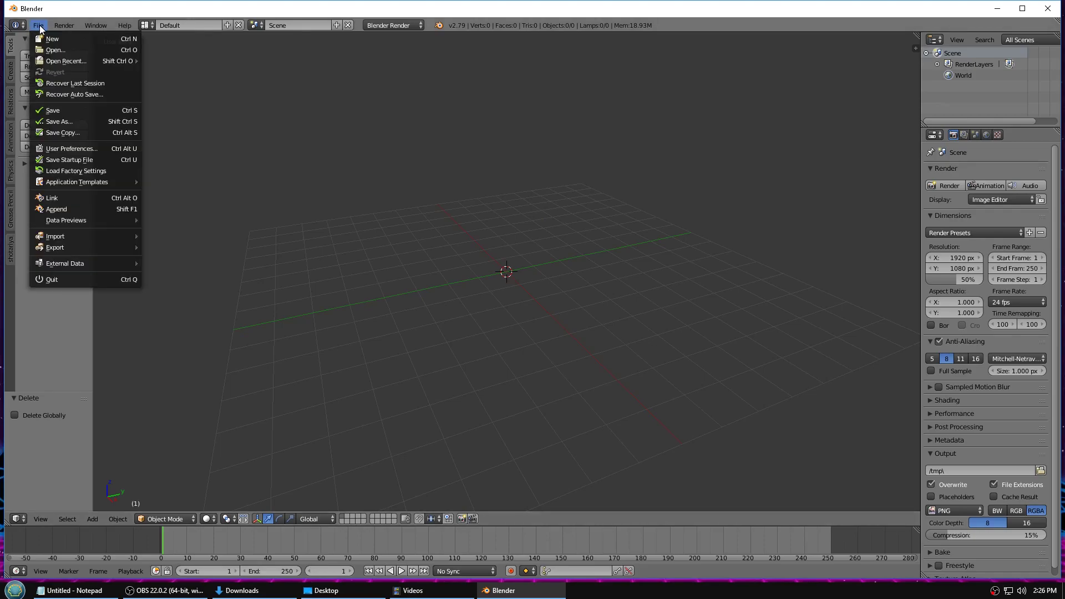
left_click(58, 148)
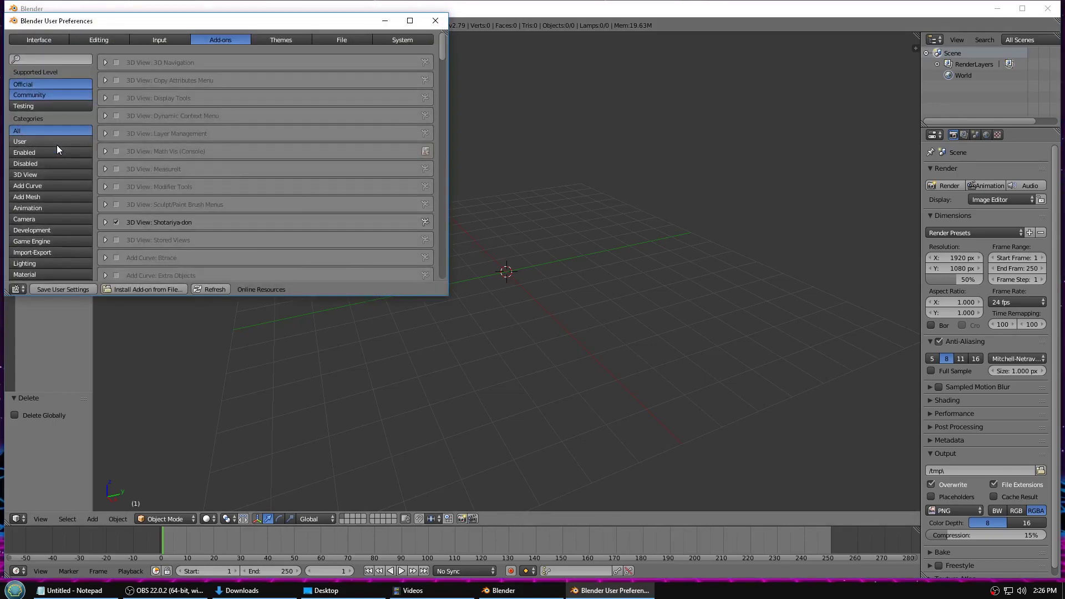
left_click(145, 289)
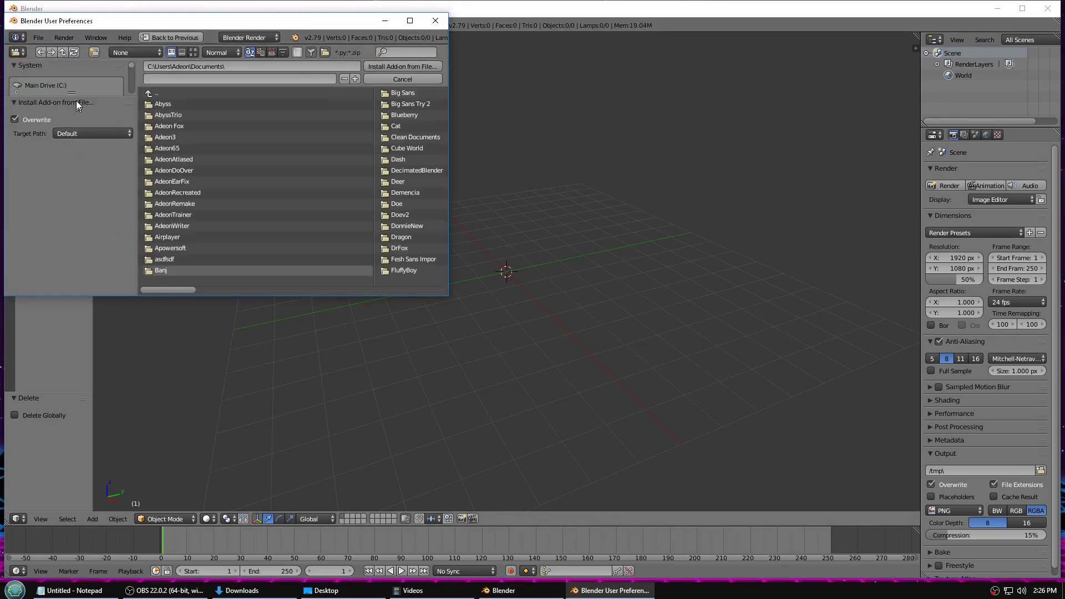
left_click_drag(75, 96, 71, 259)
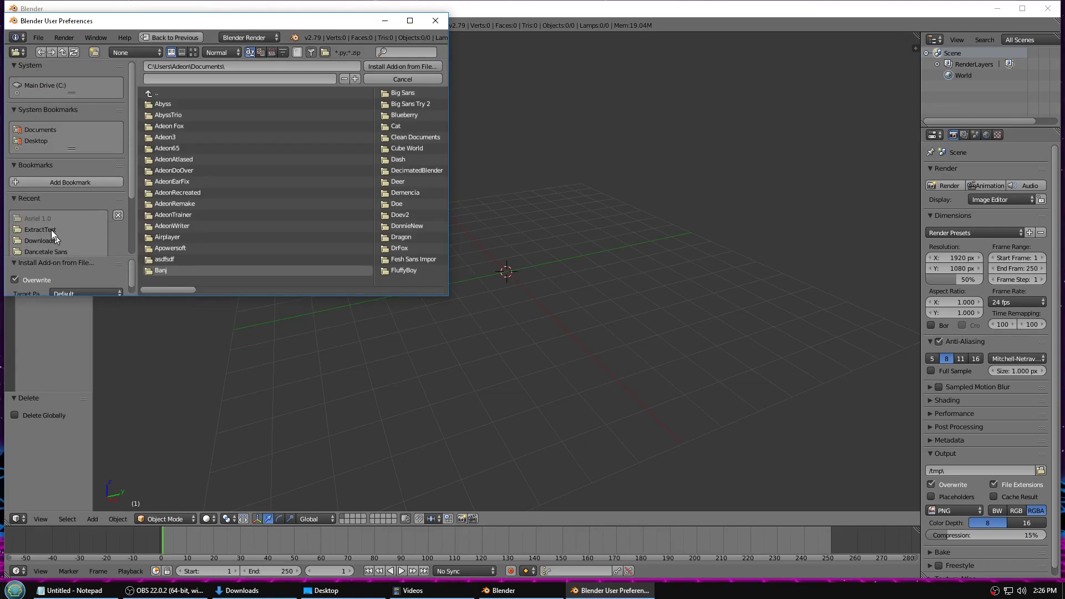
left_click(52, 241)
left_click(397, 54)
type("cat")
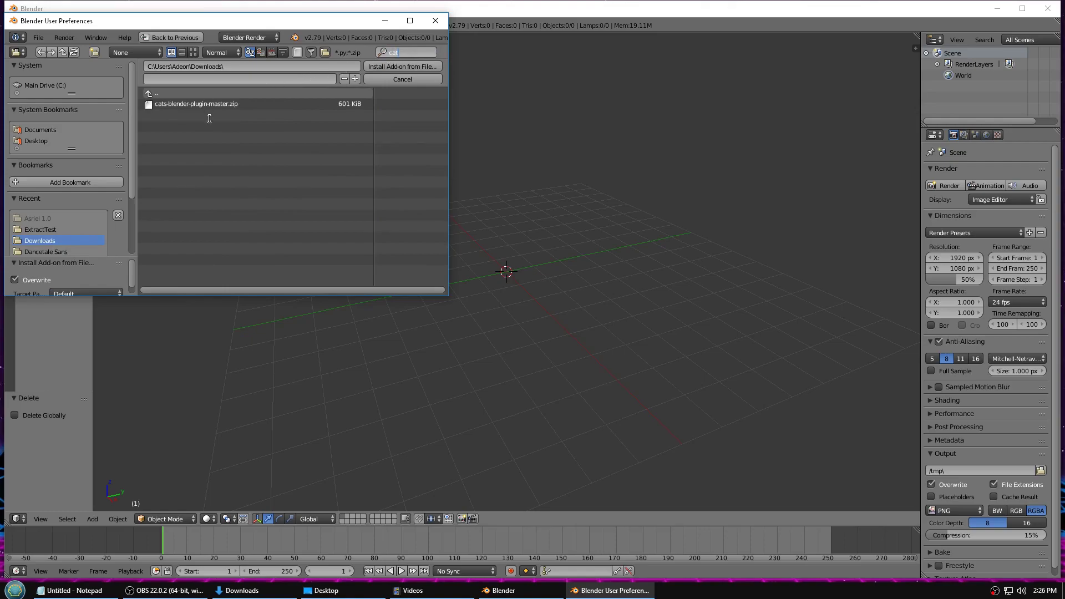
left_click(183, 102)
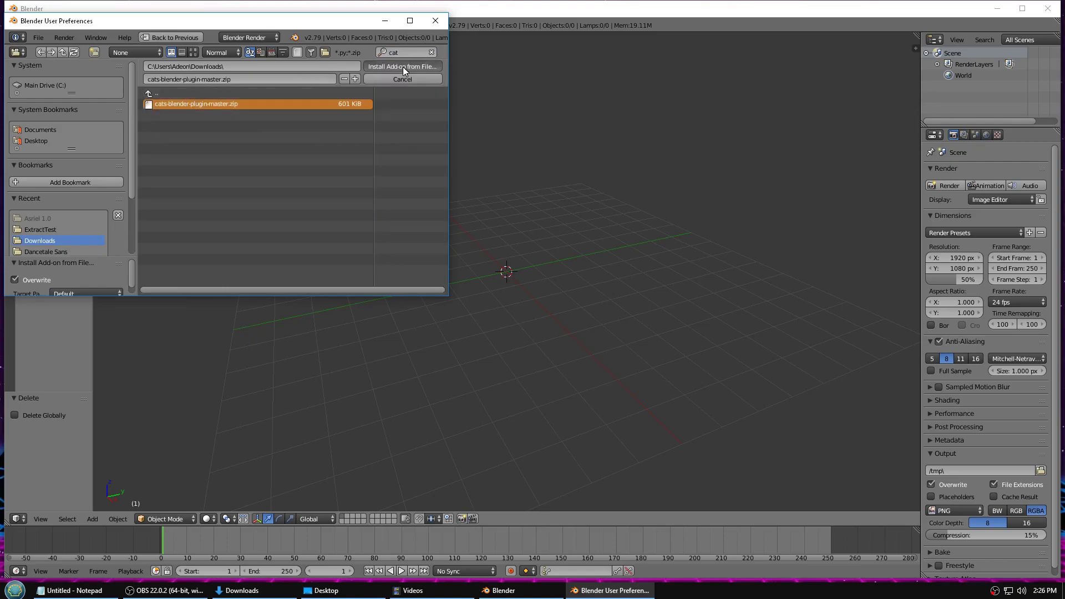
left_click(403, 67)
- Close preferences, show and widen the CATS panel, then launch Google Chrome
left_click_drag(269, 20, 576, 73)
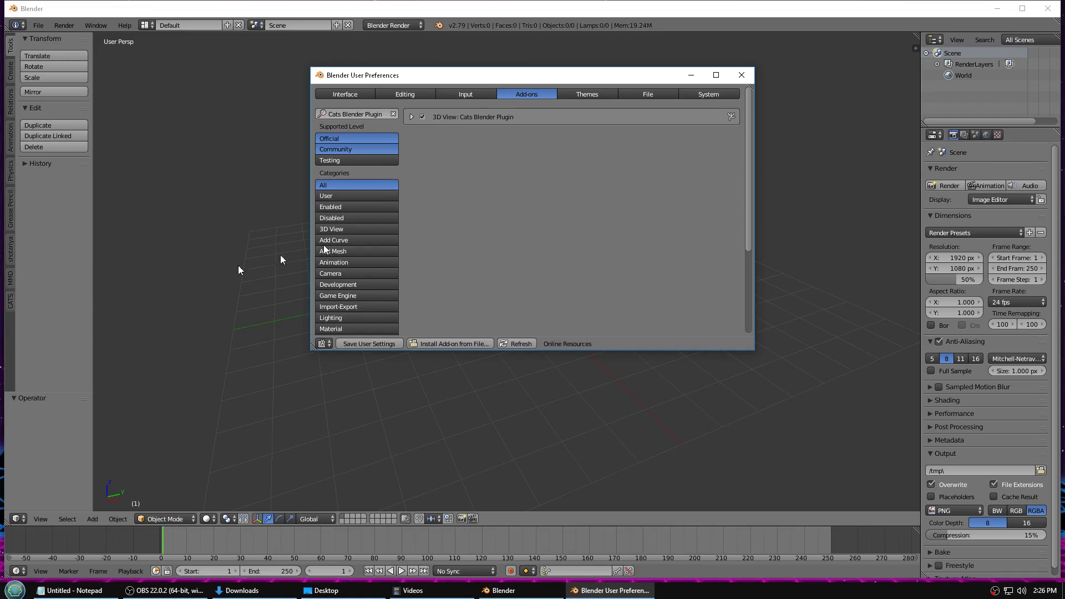
left_click(742, 75)
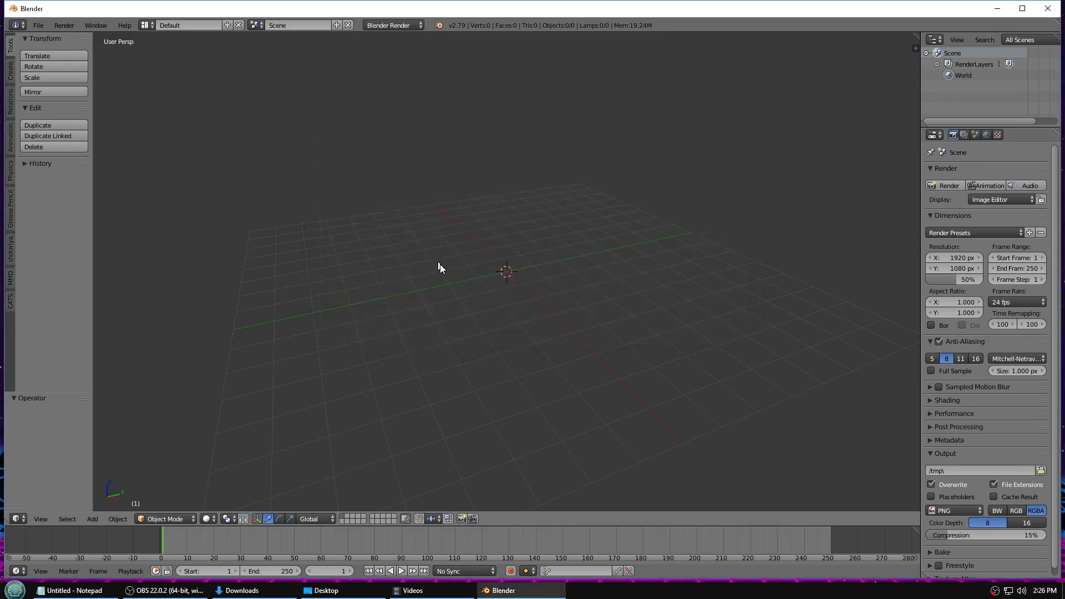
left_click(11, 307)
left_click_drag(91, 288, 185, 286)
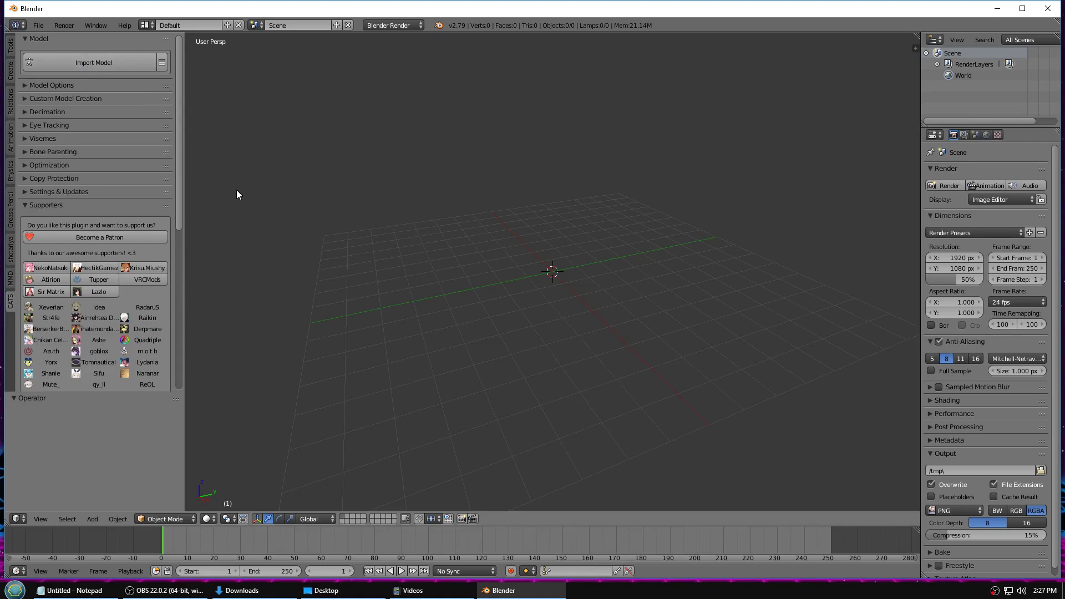
key("super")
left_click(97, 320)
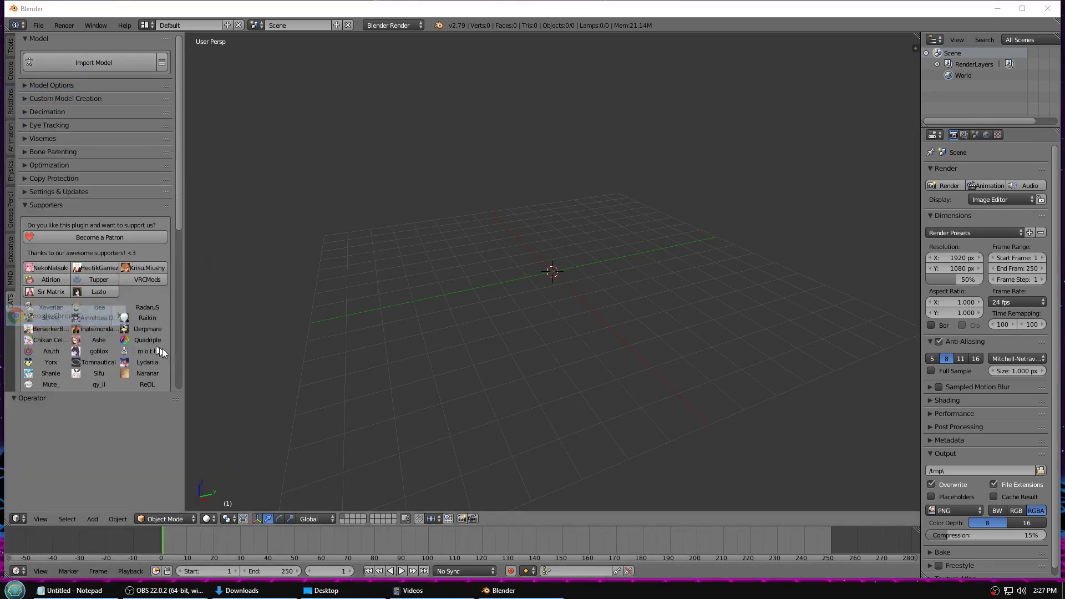
- Open DeviantArt and search for 'Undertale MMD'
type("de")
key("Return")
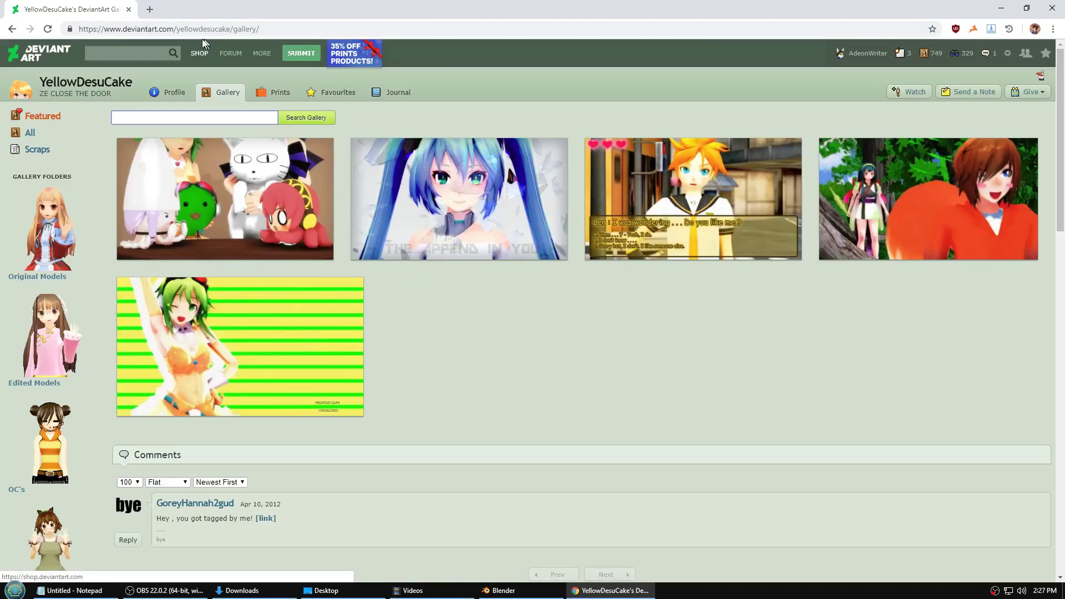
left_click(125, 53)
type("Undertale")
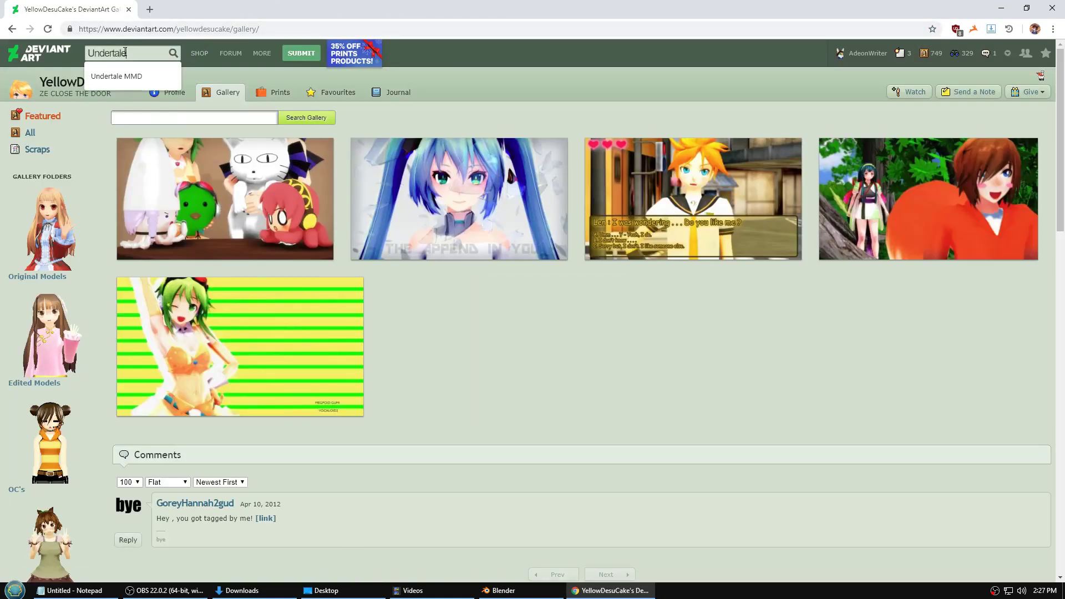
type(" MMD")
key("Return")
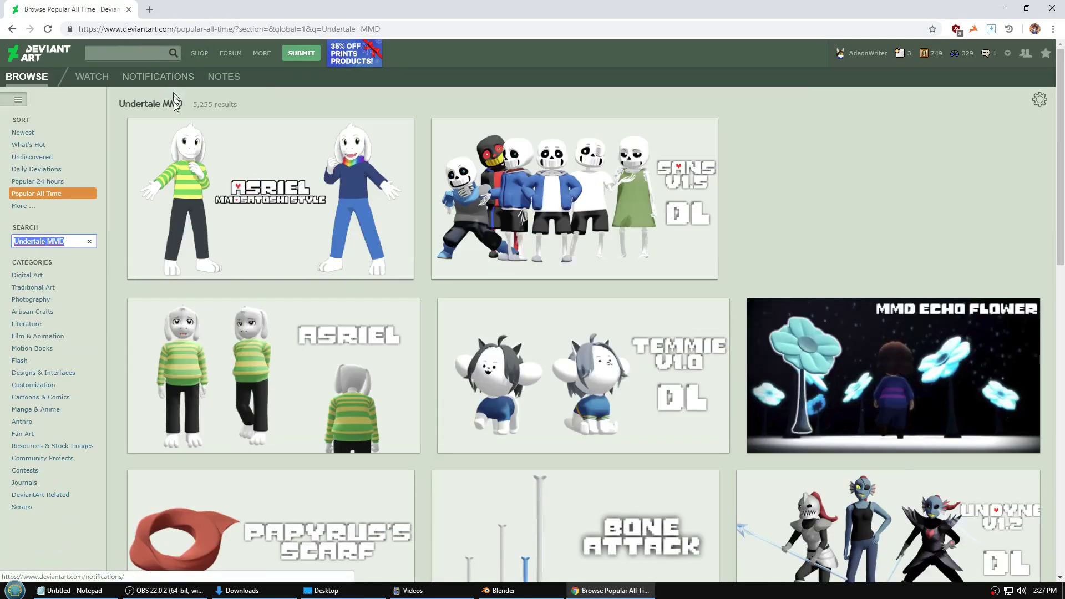
- Download the MMD Undertale - Asriel v1.0 model zip and open it
left_click(261, 334)
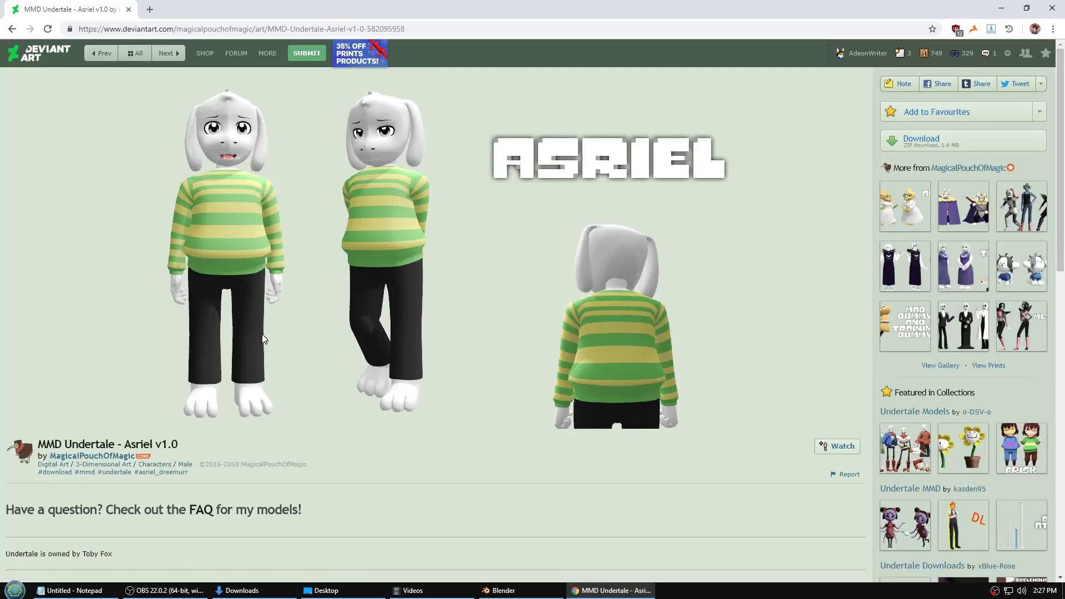
left_click(946, 143)
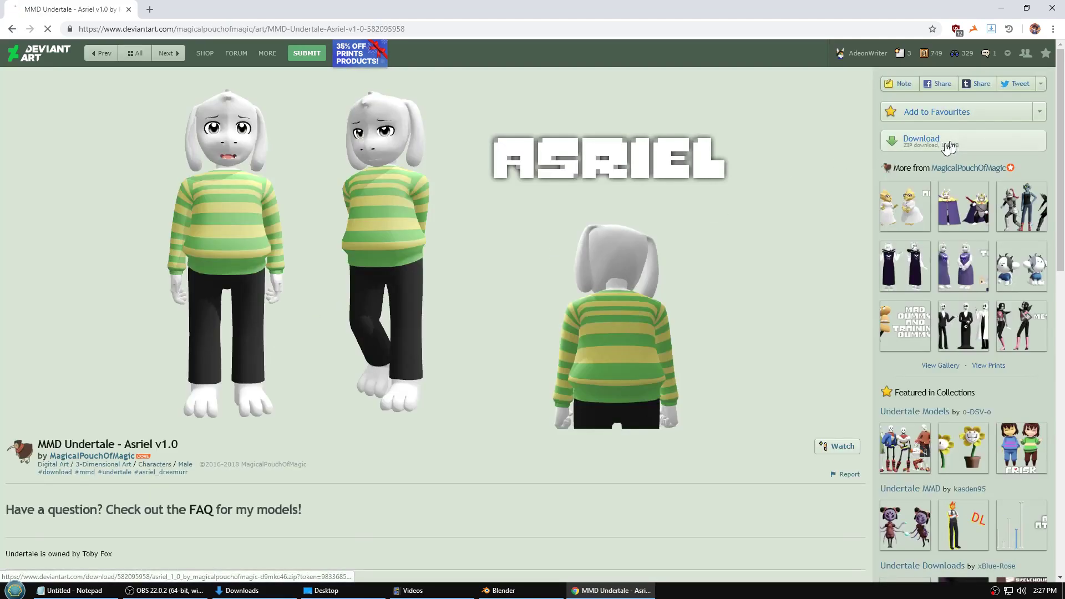
scroll(401, 242, "down", 5)
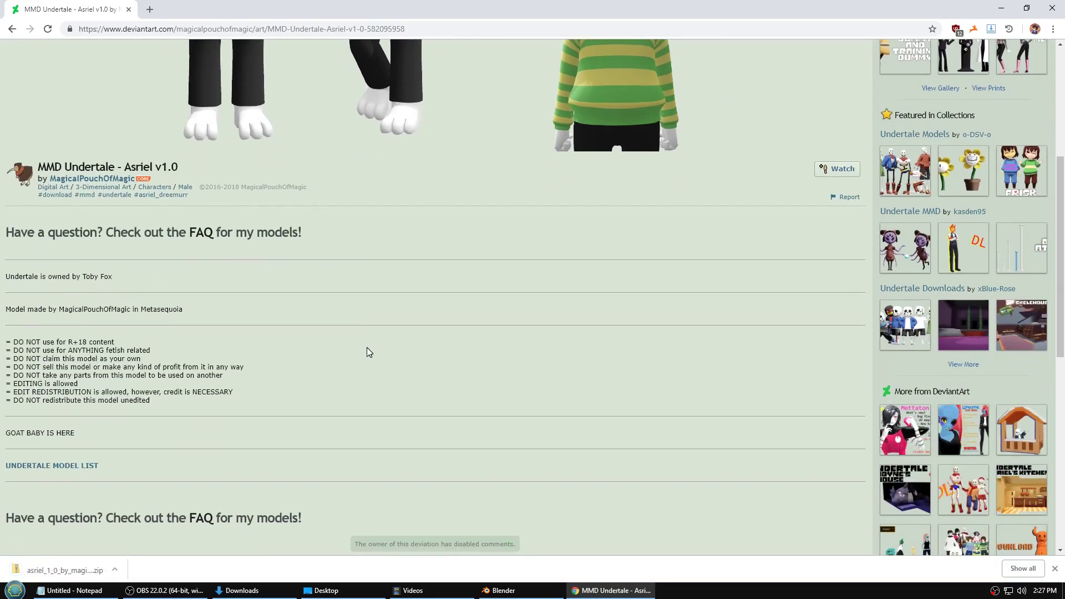
left_click(74, 570)
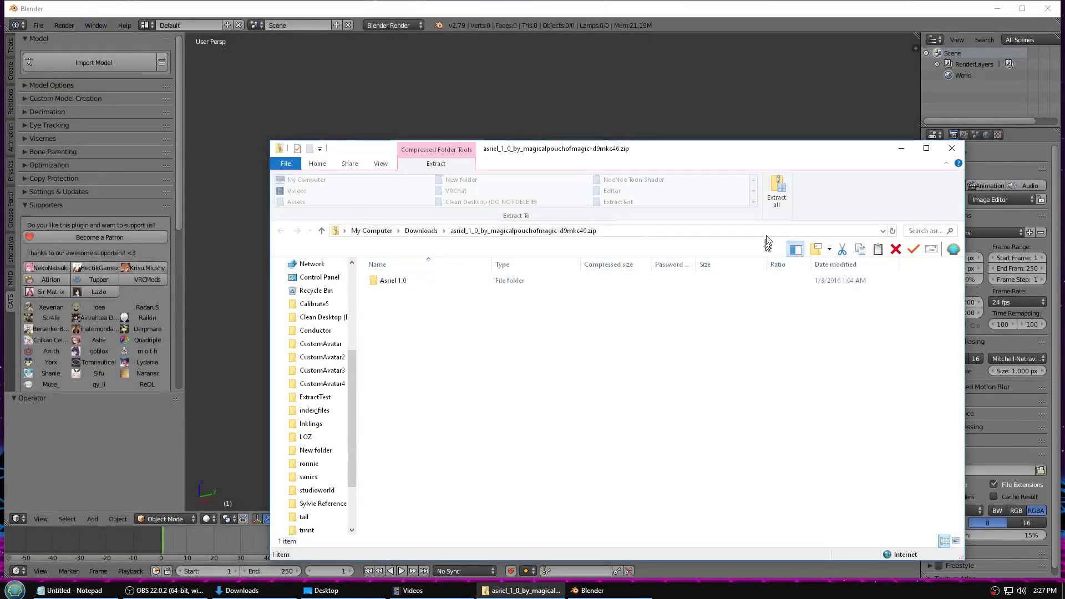
- Extract the Asriel zip into Downloads and open the Asriel 1.0 folder
left_click(776, 191)
left_click(620, 406)
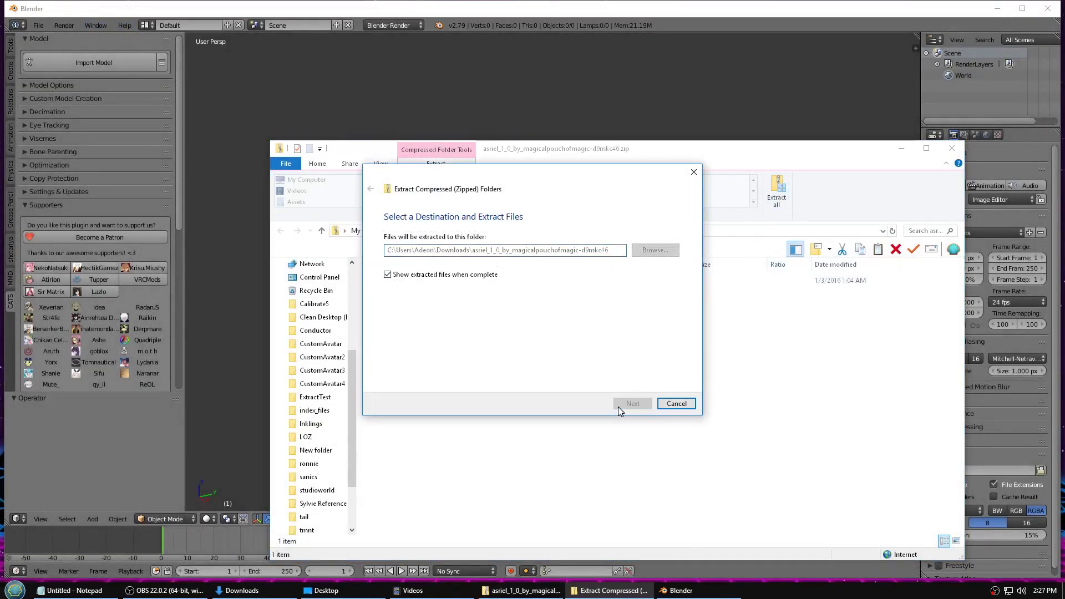
left_click(417, 295)
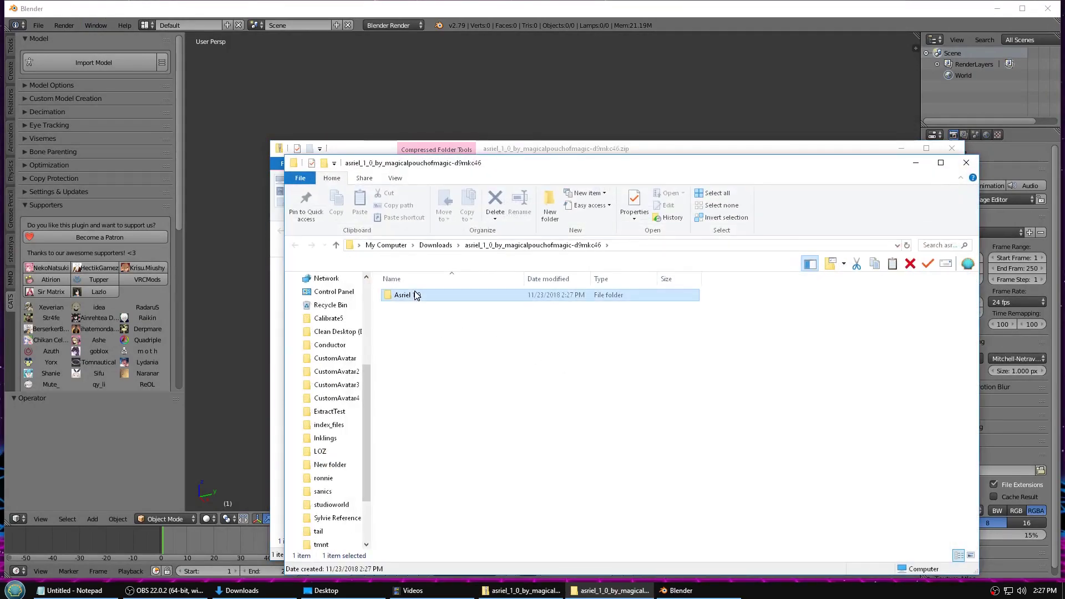
double_click(416, 295)
- Copy the Asriel 1.0 folder path and close both Explorer windows
left_click(471, 306)
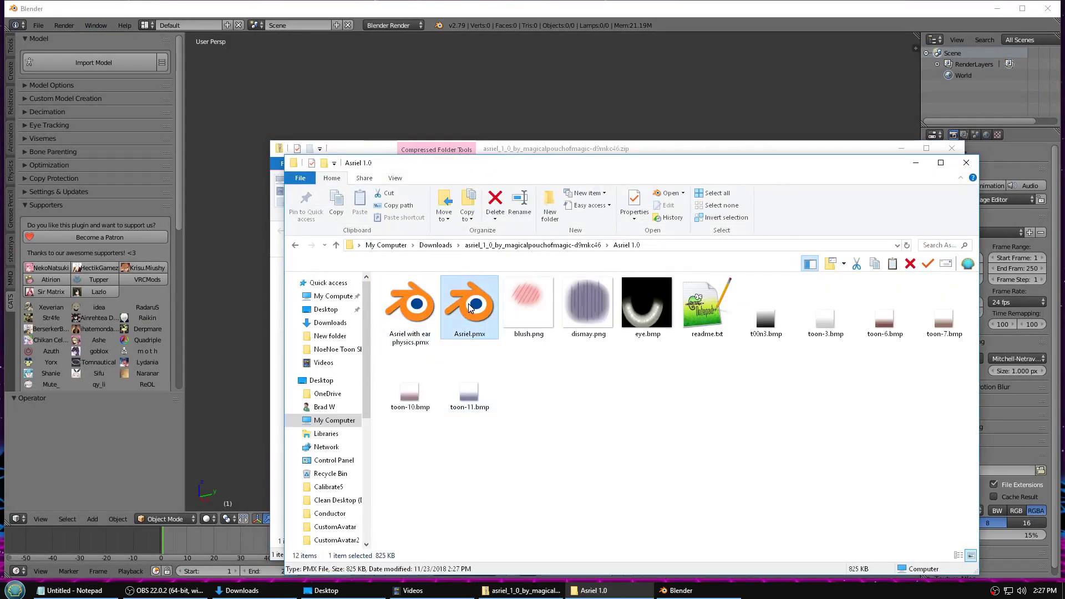
left_click(673, 247)
key("ctrl+c")
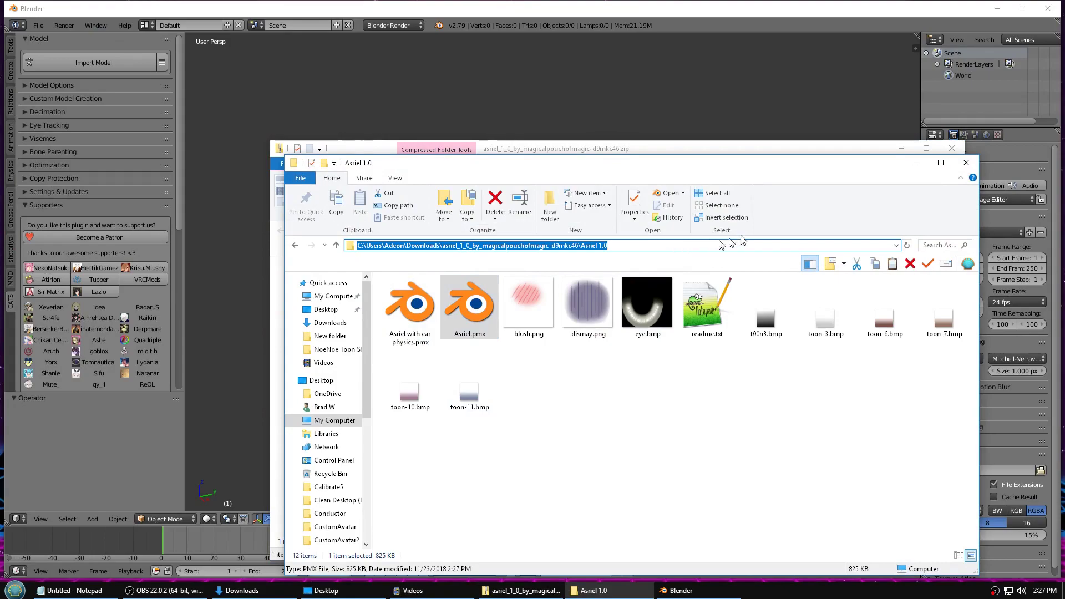
left_click(977, 164)
left_click(952, 148)
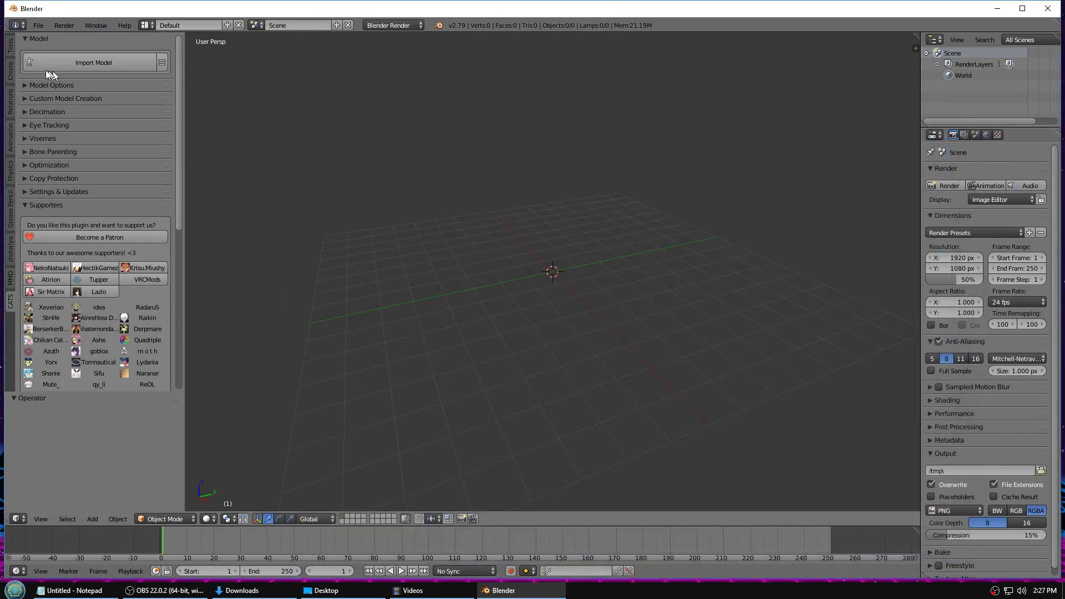
- Import Asriel.pmx via CATS Import Model using the pasted Asriel 1.0 path, then frame it
left_click(89, 65)
left_click(267, 53)
key("ctrl+v")
key("Return")
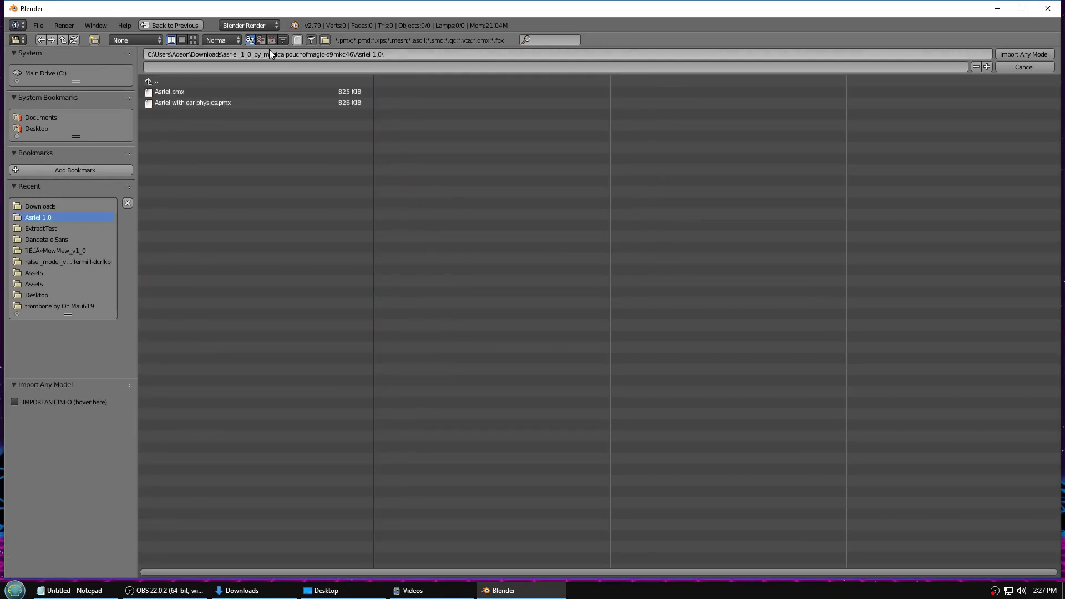
left_click(161, 92)
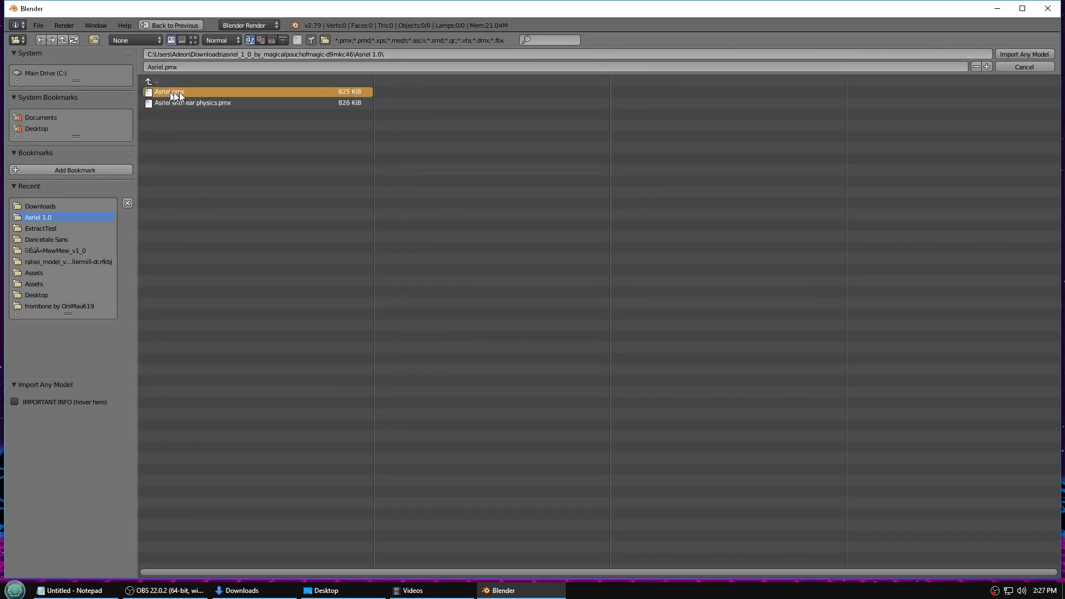
left_click(1015, 53)
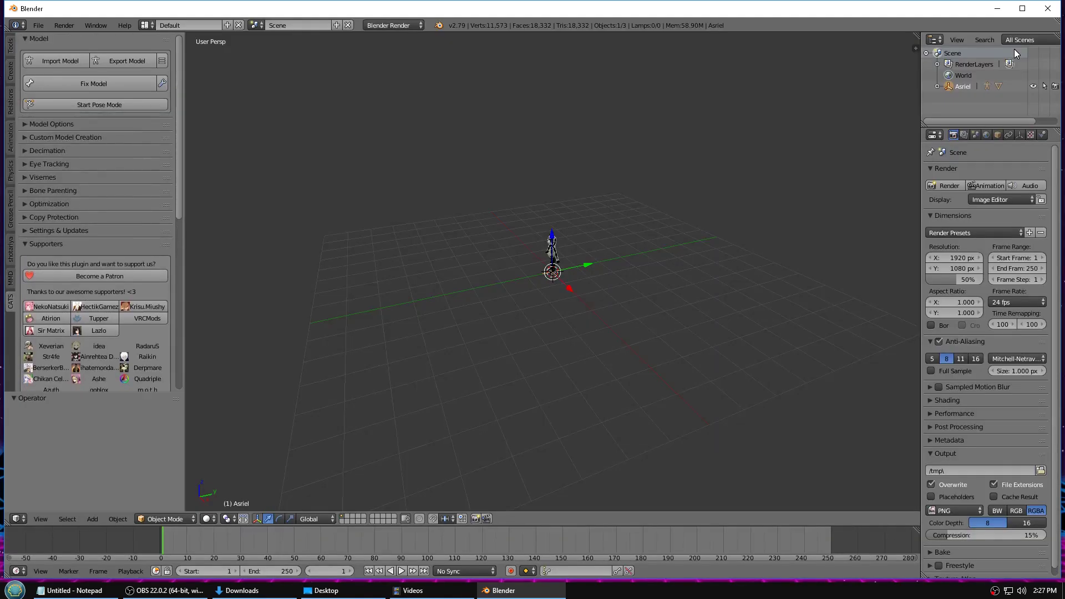
scroll(572, 332, "up", 10)
middle_click_drag(437, 184, 600, 236)
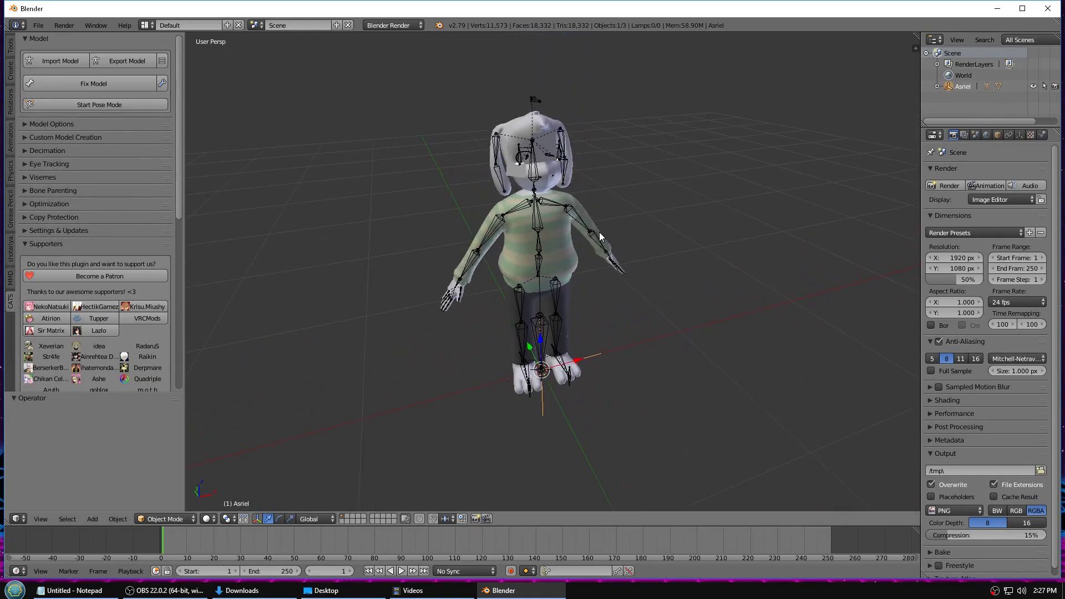
- Run Fix Model with Combine Same Materials off and Full Body Tracking Fix on
left_click(166, 88)
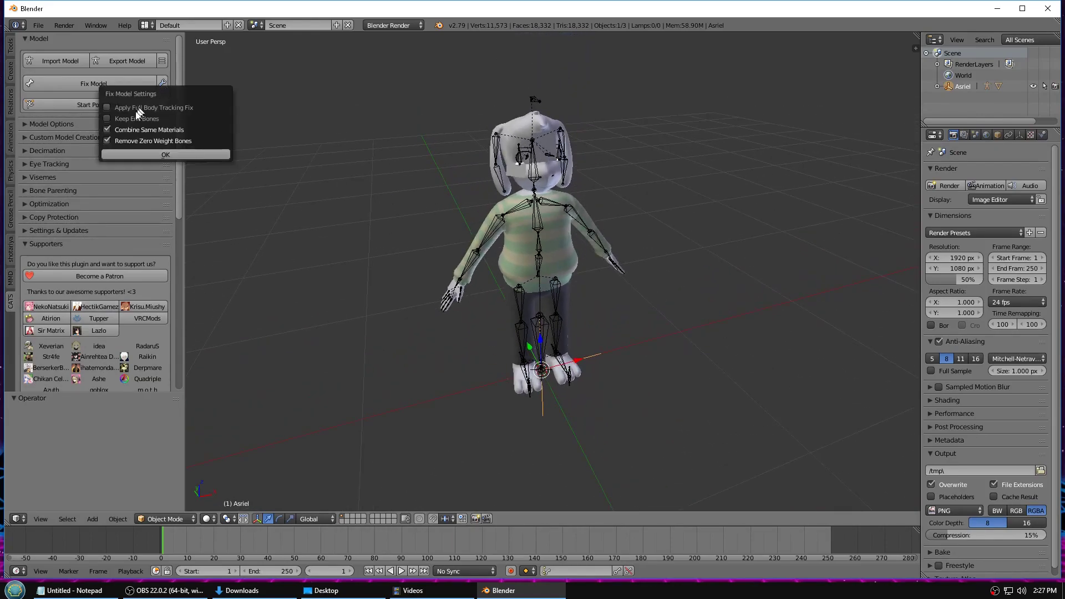
left_click(121, 130)
left_click(121, 107)
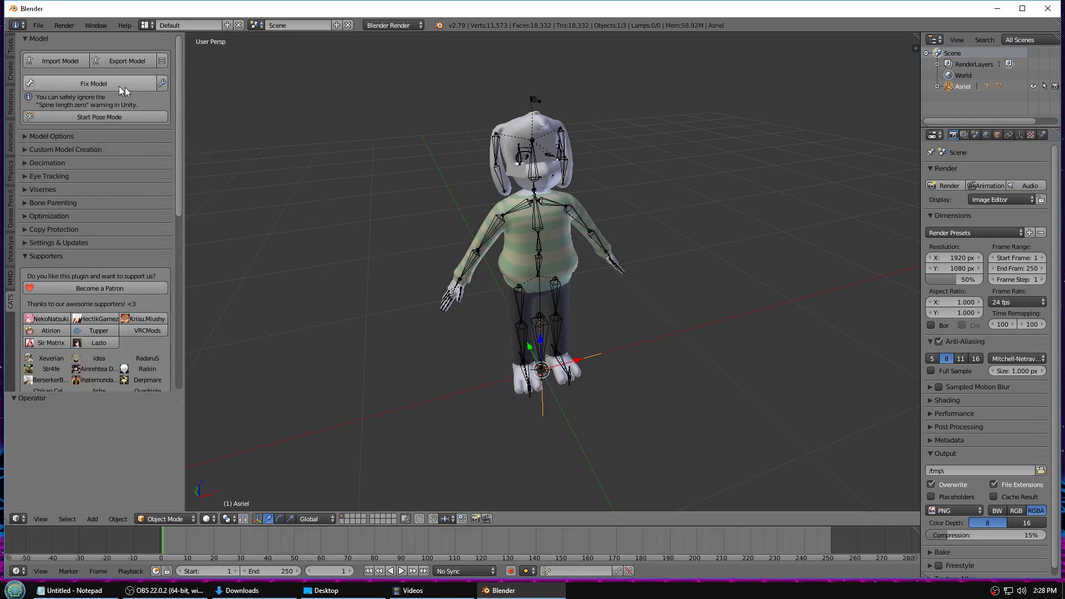
left_click(84, 89)
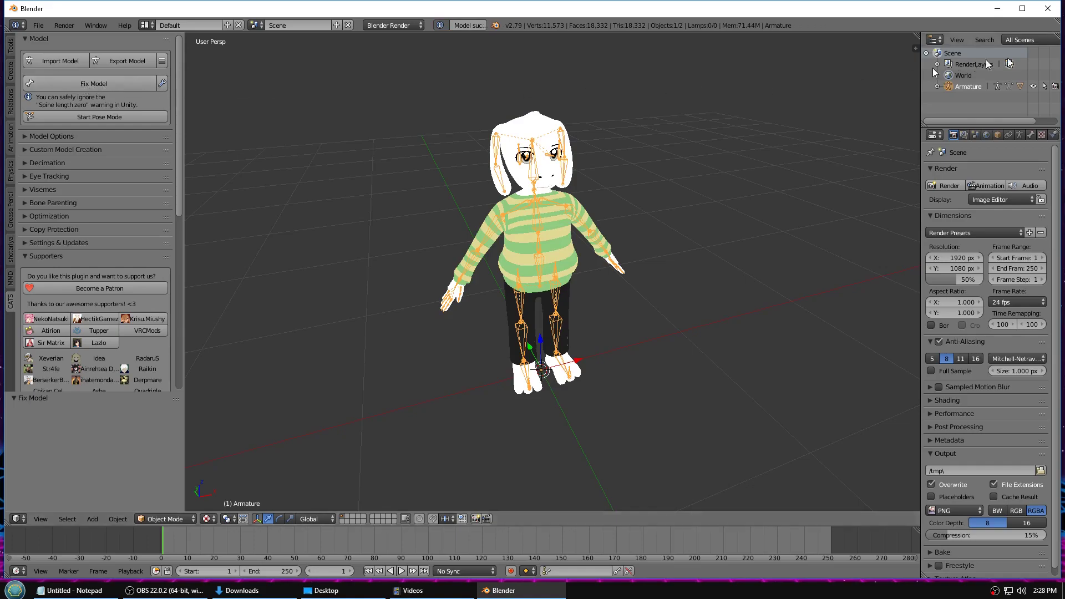
- Select the Body mesh and enlarge its shape key list in Object Data properties
right_click(558, 228)
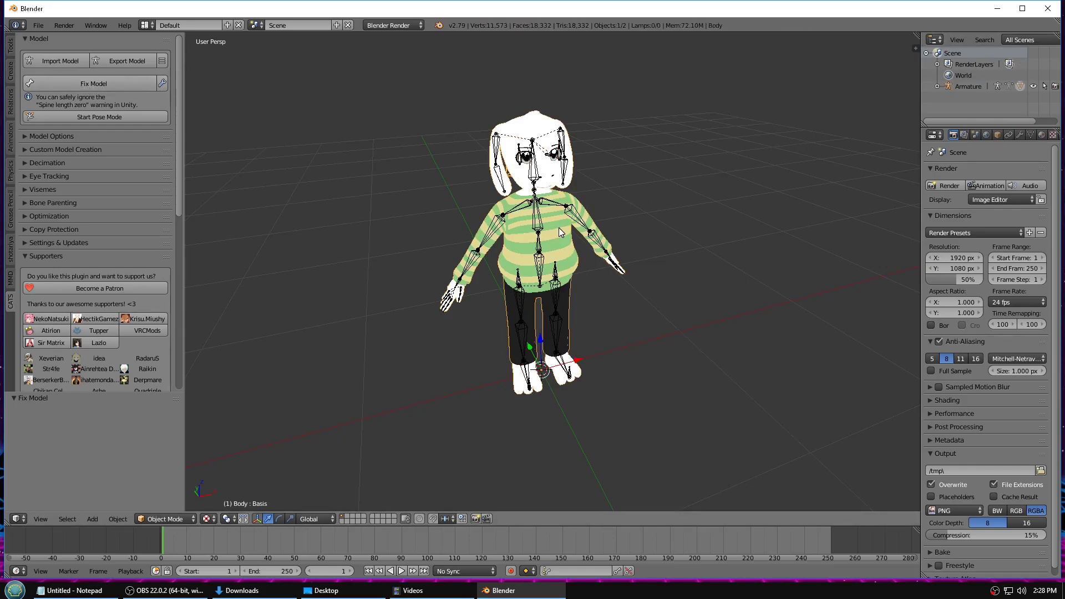
left_click(1030, 135)
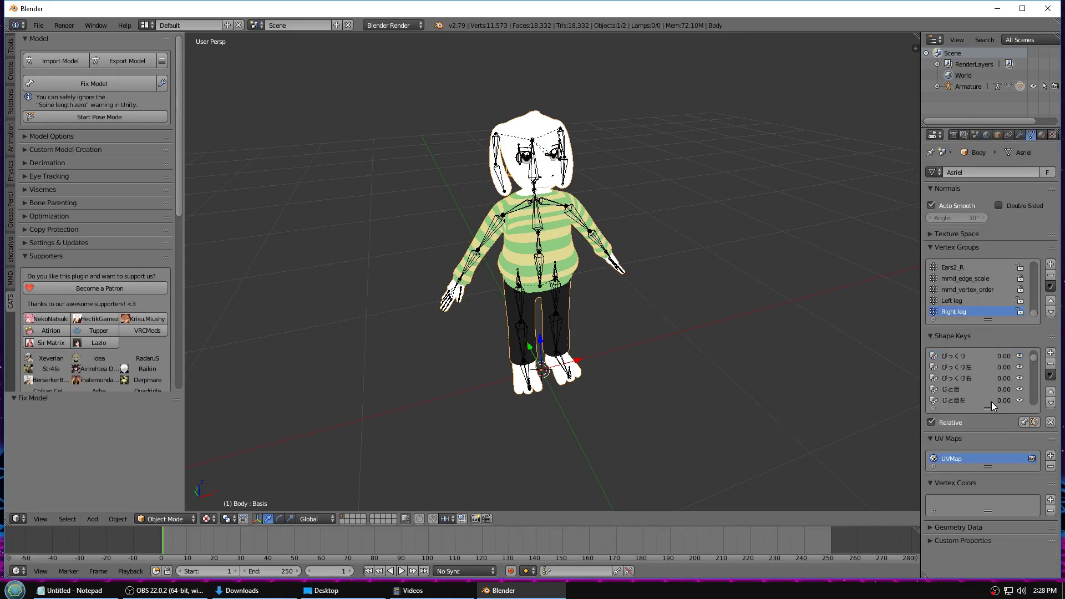
left_click_drag(988, 408, 984, 552)
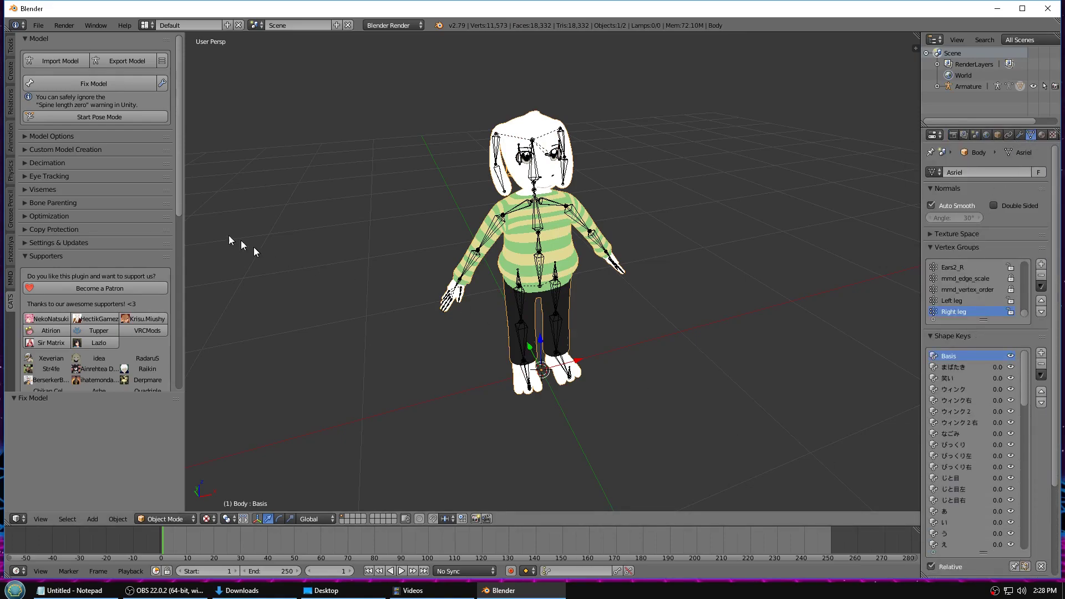
- Run CATS Translate All so the shape keys read Blink, Wink, Calm, Surprised
left_click(42, 138)
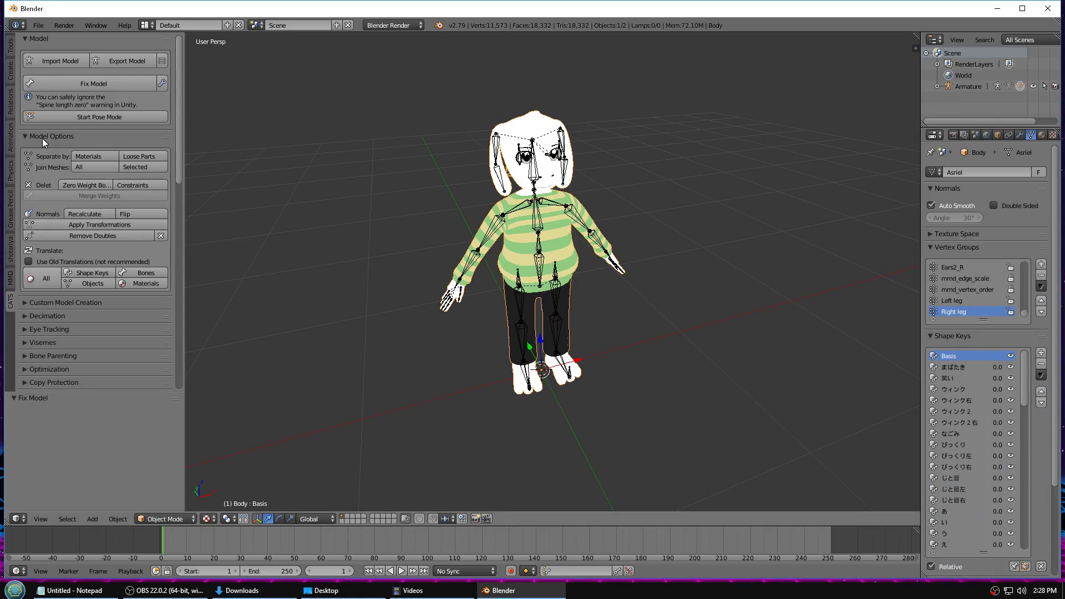
left_click(41, 279)
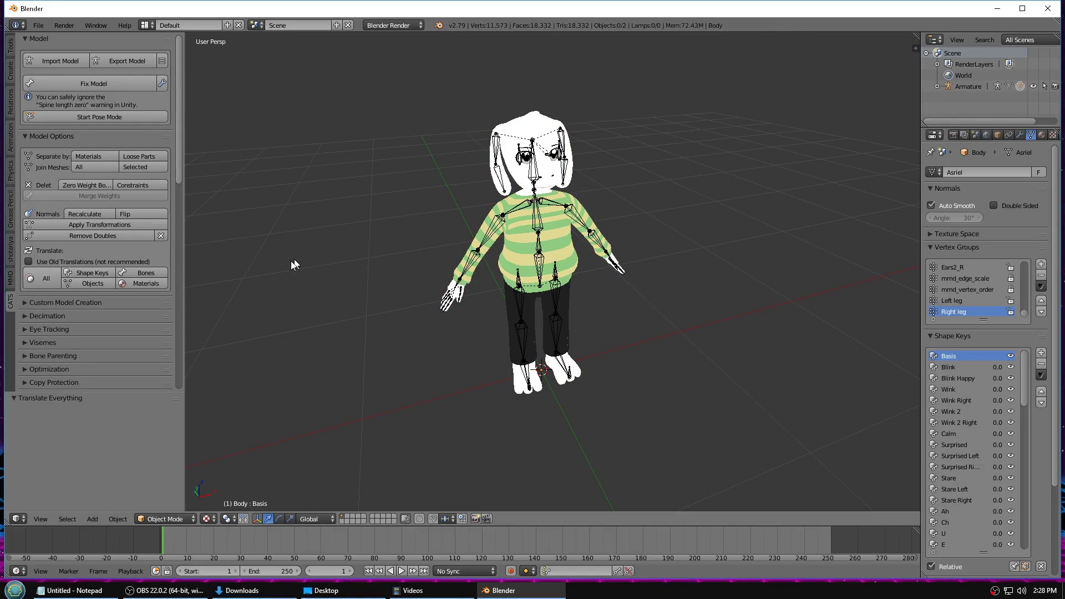
scroll(159, 285, "down", 5)
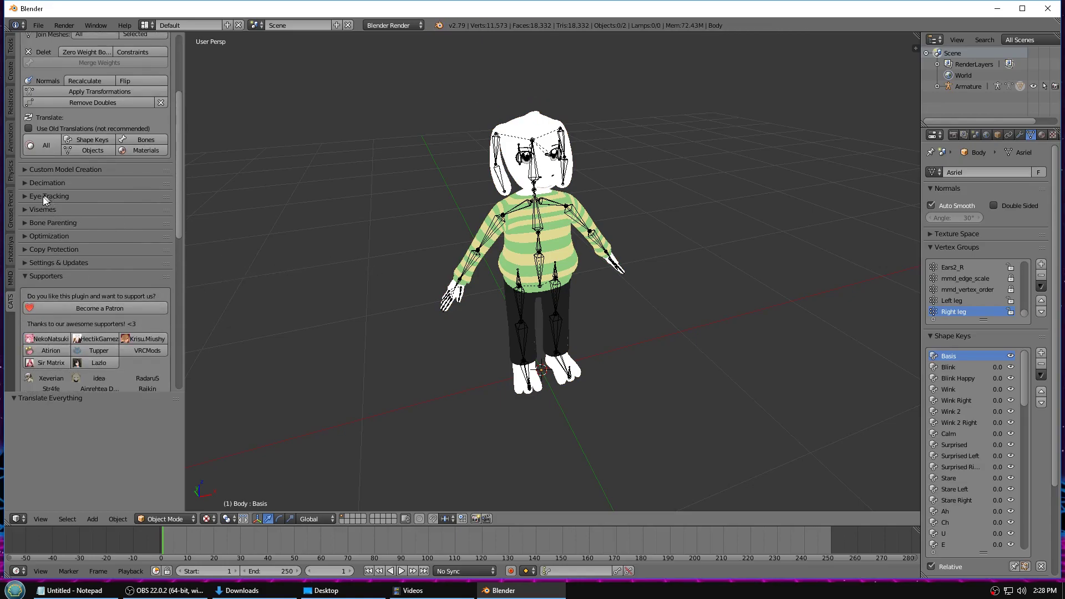
- Create CATS eye tracking with Blink Left set to Blink and Blink Right to Basis
left_click(45, 196)
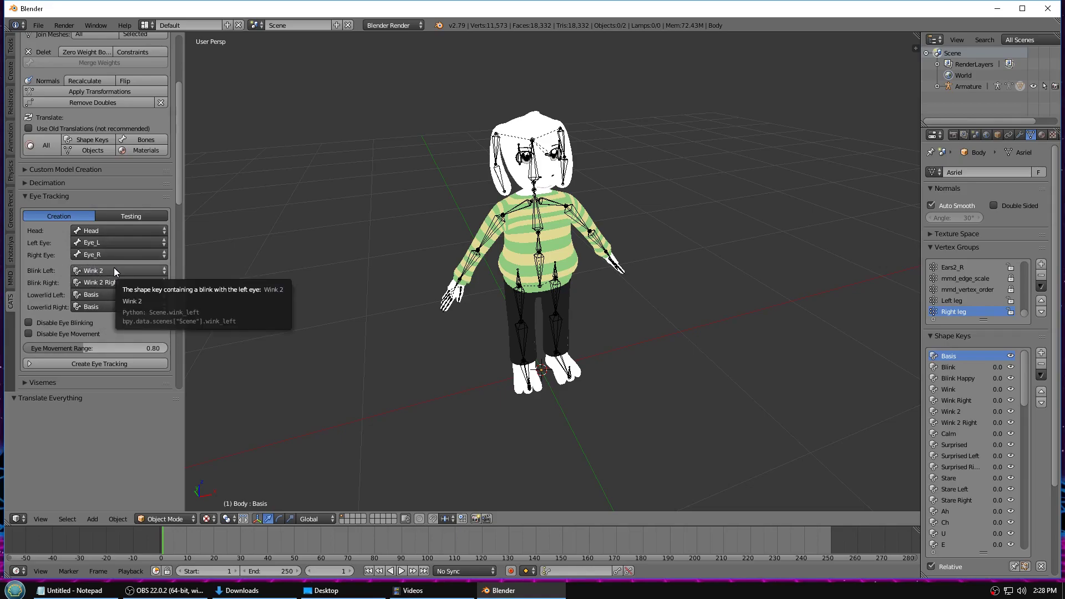
left_click(85, 271)
left_click(92, 147)
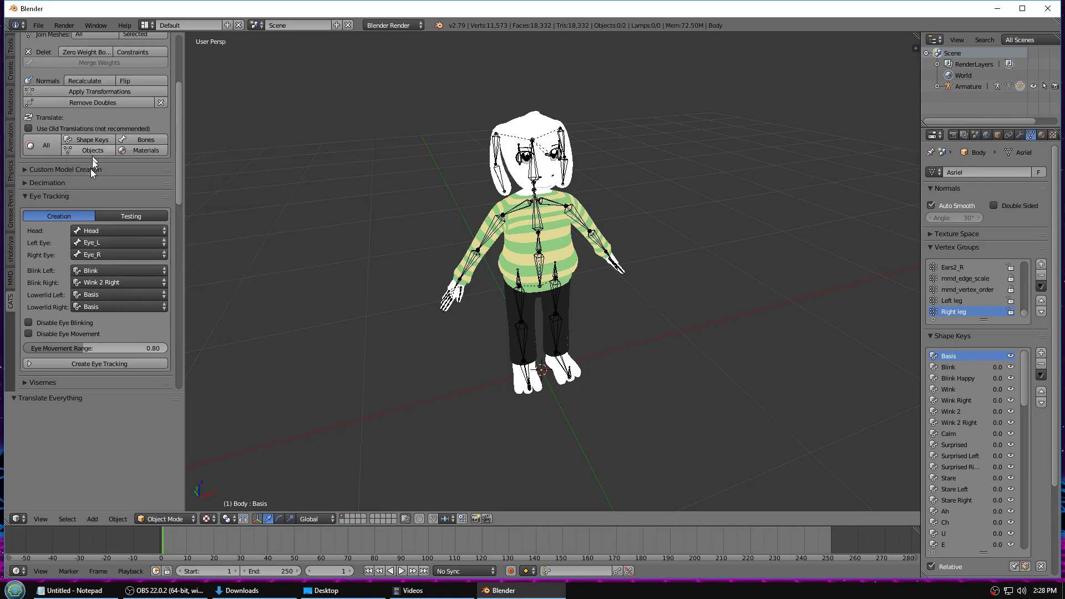
left_click(102, 282)
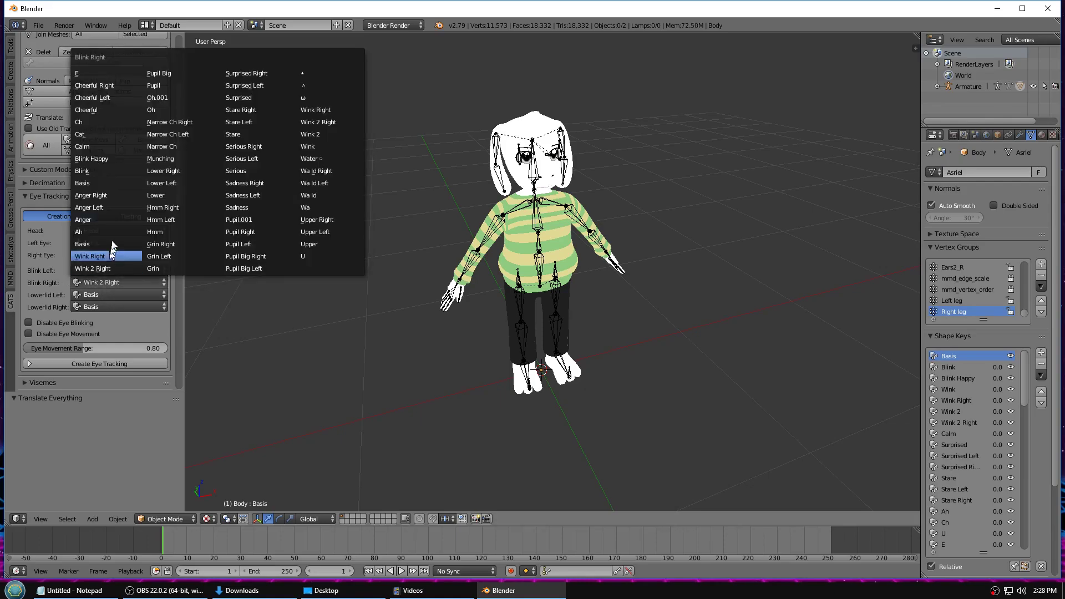
left_click(102, 181)
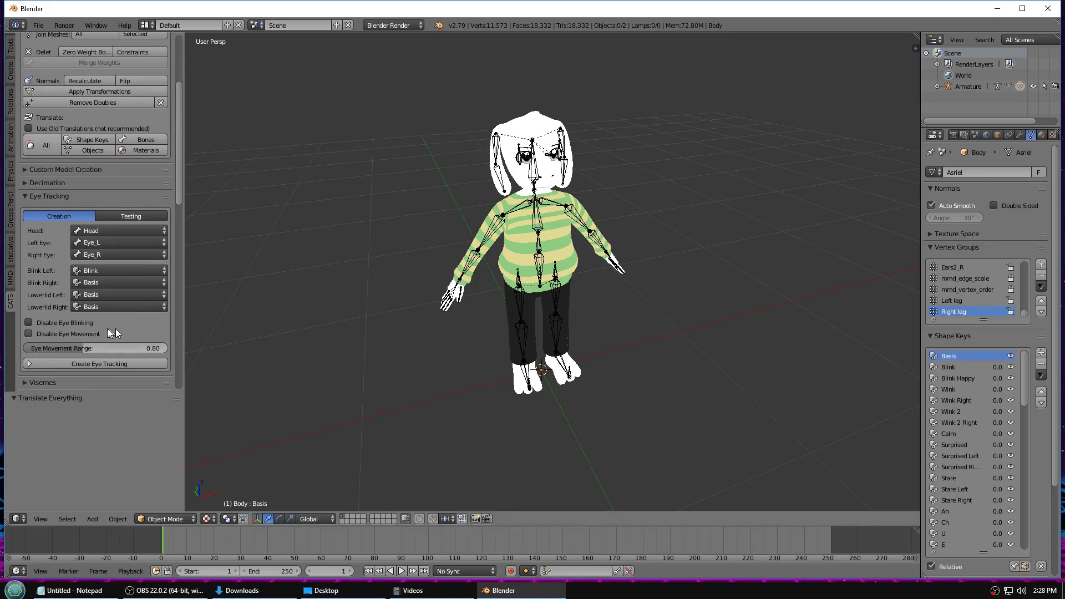
left_click(98, 364)
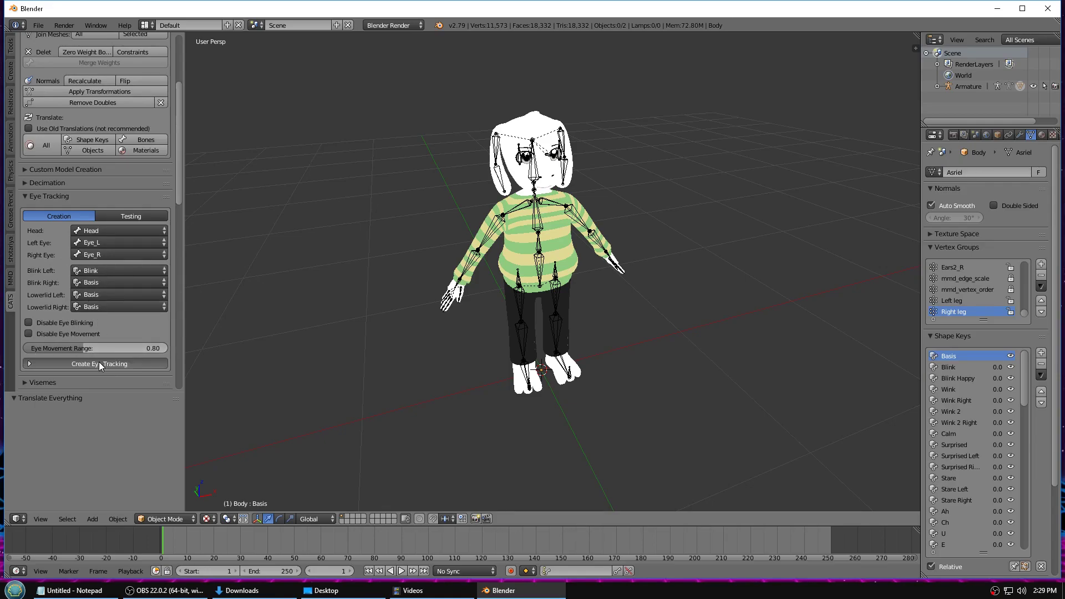
- Test eye movement and blinking with the sliders, then stop eye testing
left_click(92, 231)
left_click_drag(95, 232, 158, 235)
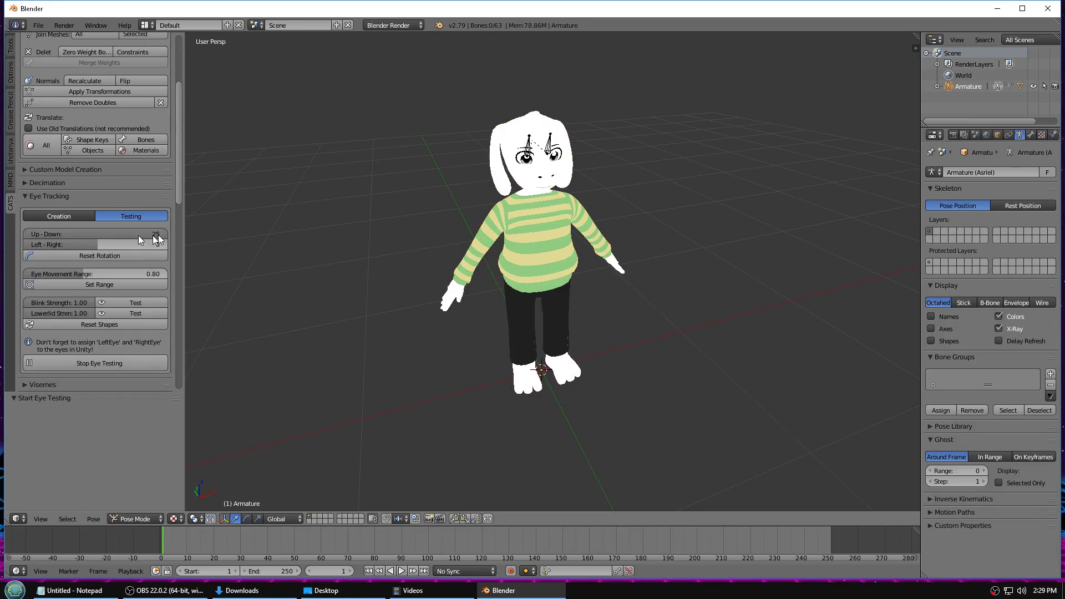
left_click_drag(86, 245, 31, 244)
left_click(98, 255)
left_click(120, 324)
left_click(115, 305)
left_click(114, 326)
left_click(96, 364)
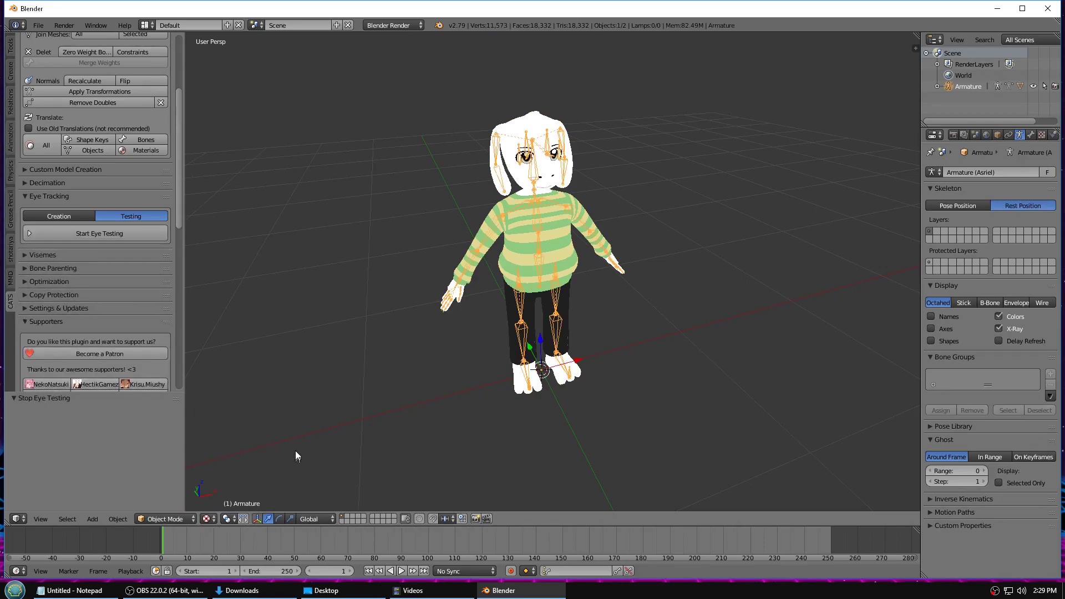
- Create CATS visemes from AA=Ah, OH=Oh, CH=Ch, adding vrc.v_aa through vrc.v_sil shape keys
left_click_drag(185, 197, 203, 198)
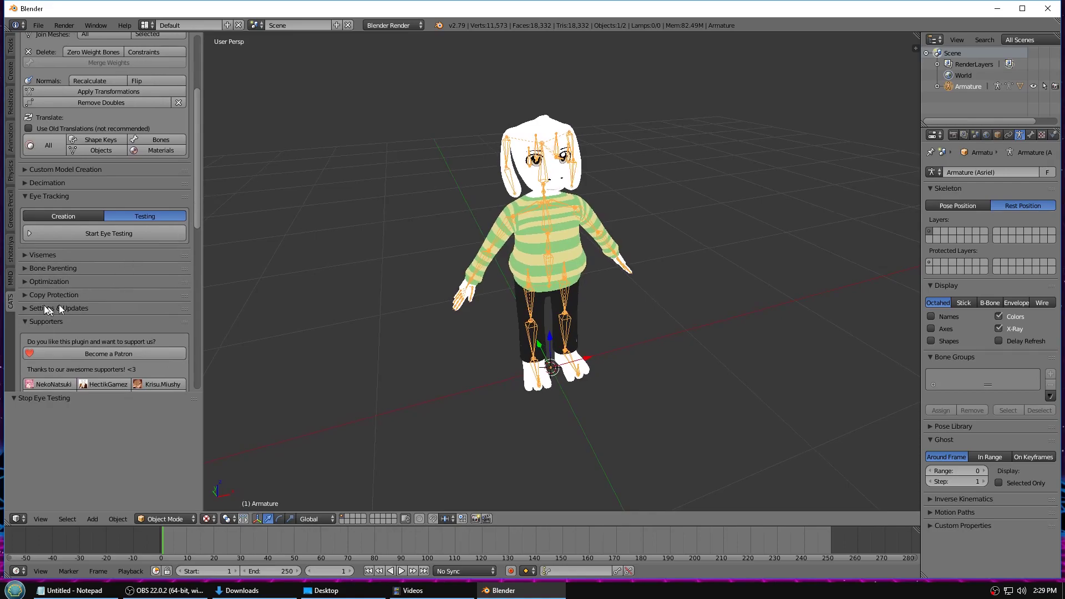
left_click(46, 253)
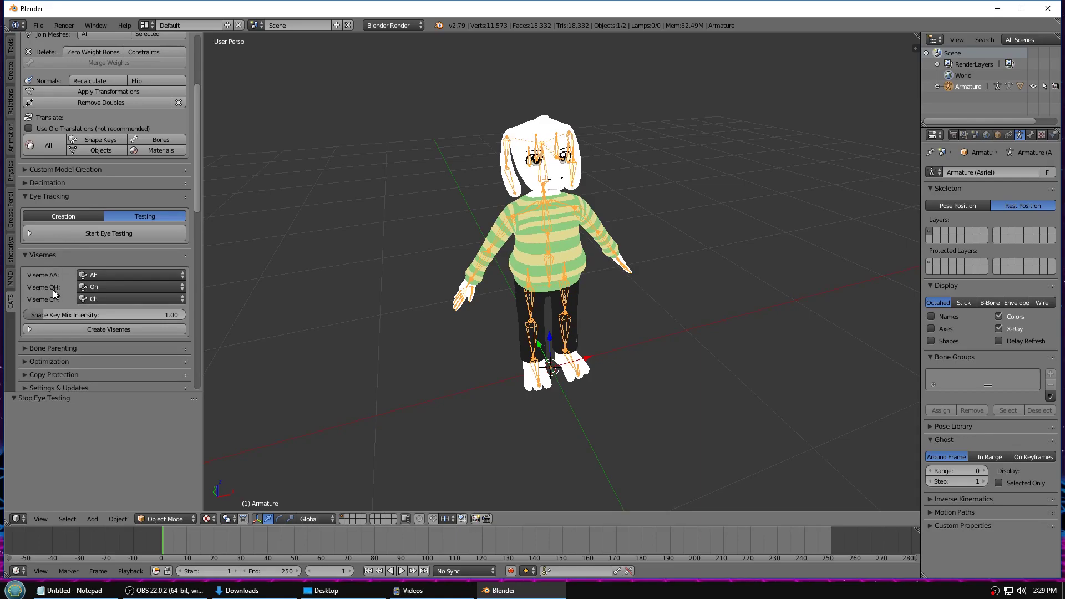
left_click(98, 276)
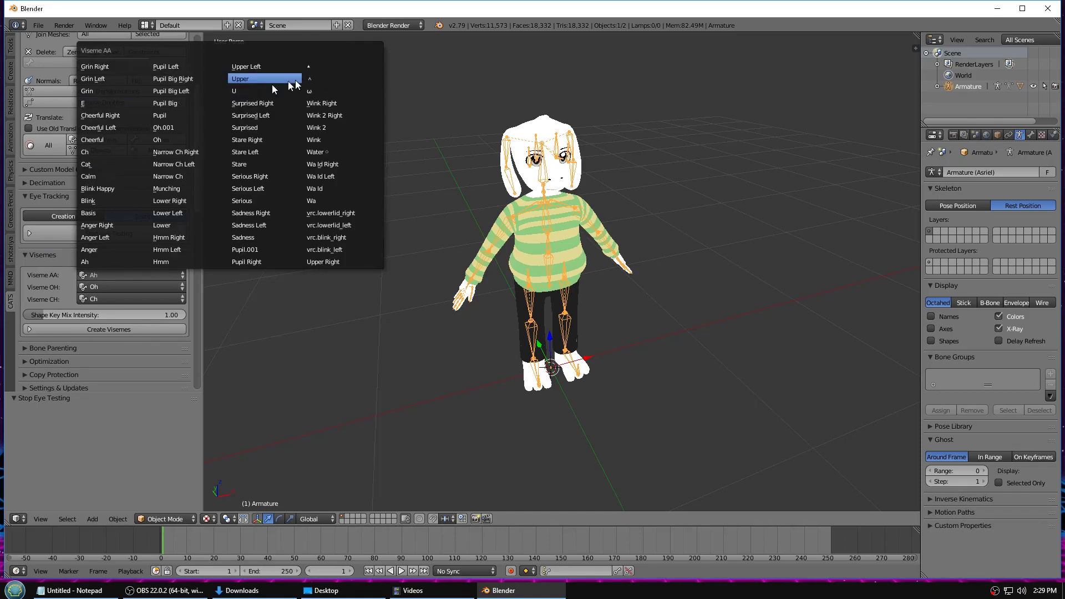
left_click(48, 272)
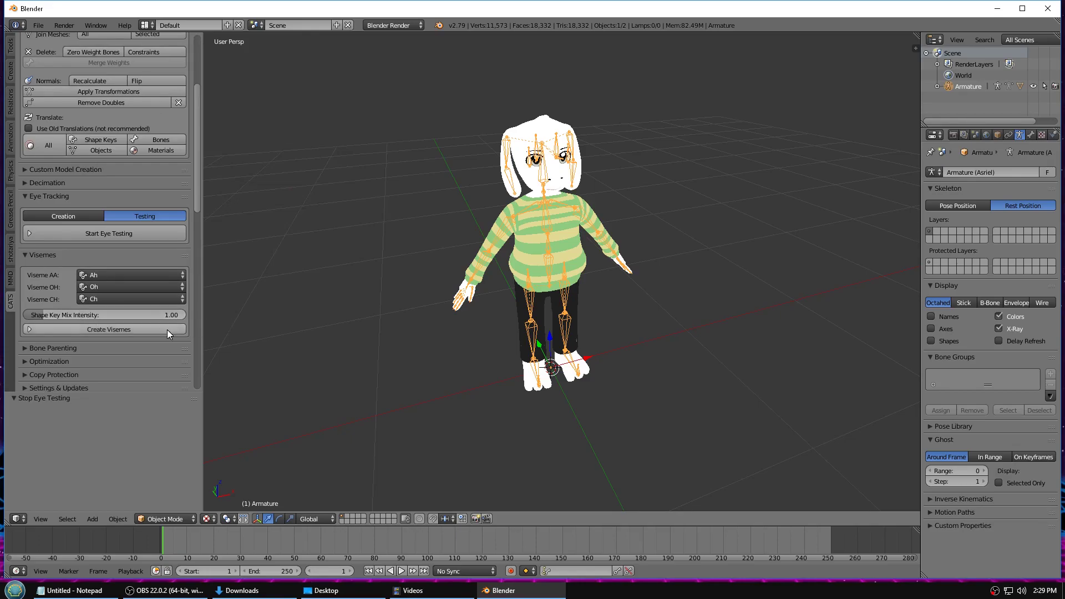
left_click(61, 328)
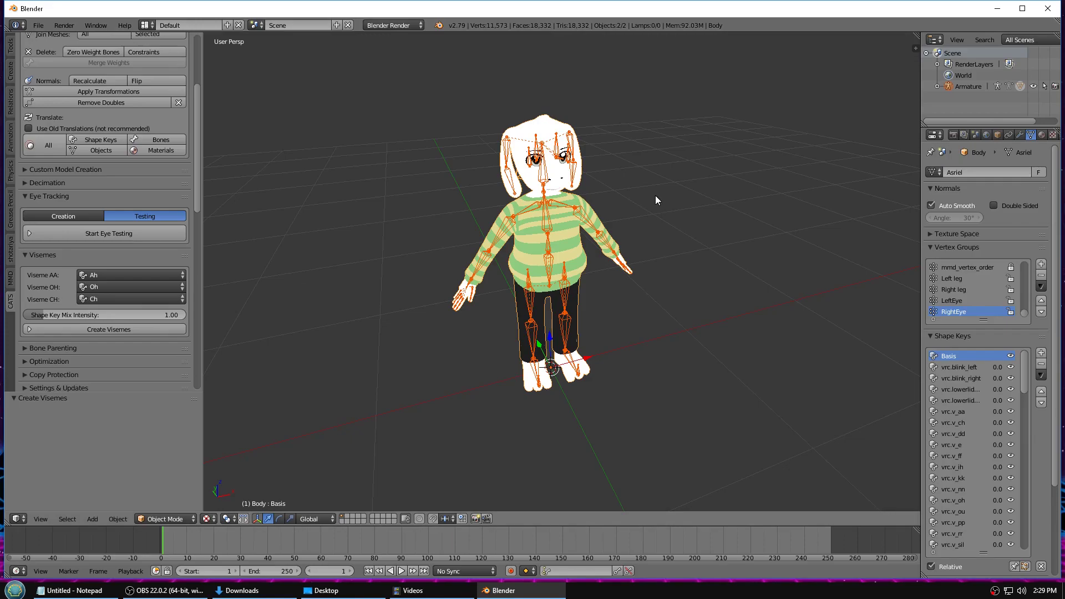
left_click_drag(198, 166, 198, 222)
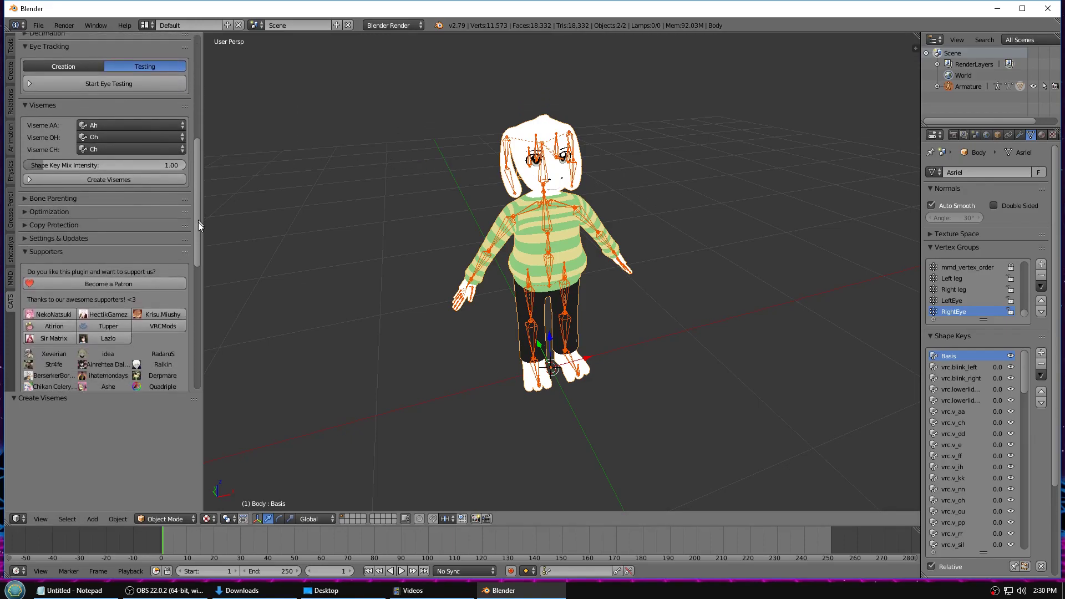
- List the model's materials Material0.001 through Material2 in the CATS atlas, then scroll back to the Model section
left_click(61, 207)
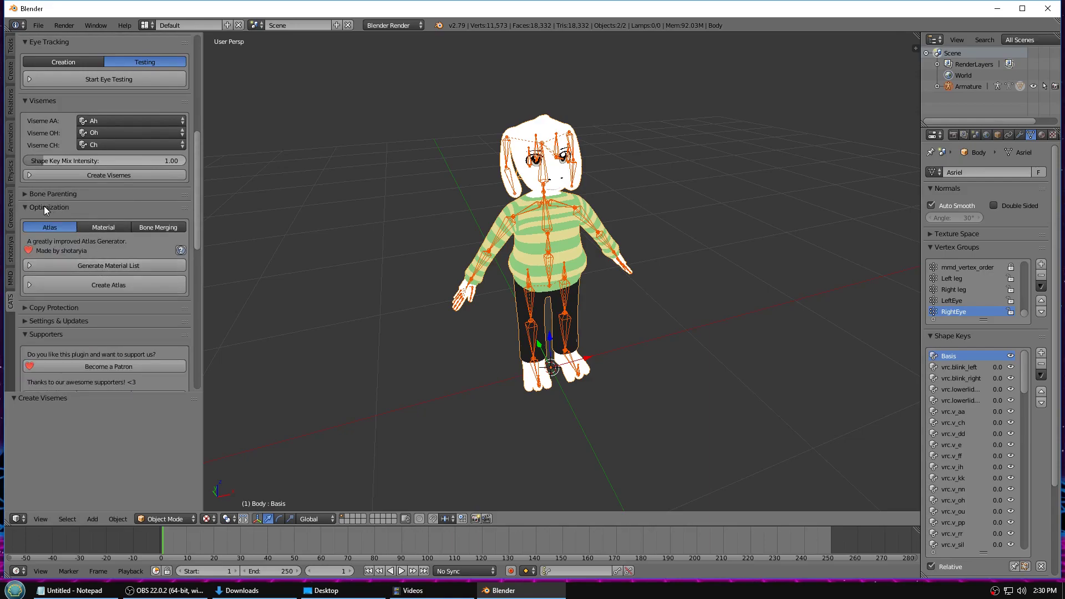
left_click(78, 267)
left_click_drag(202, 269, 386, 274)
left_click_drag(201, 353, 206, 415)
scroll(391, 283, "down", 2)
scroll(382, 193, "down", 9)
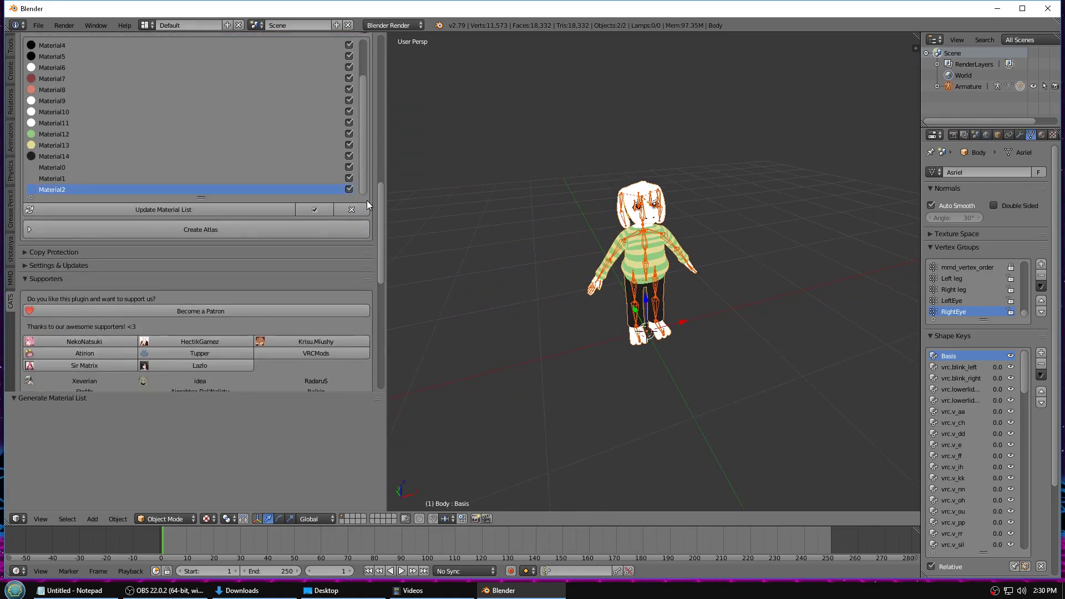
left_click_drag(202, 198, 202, 286)
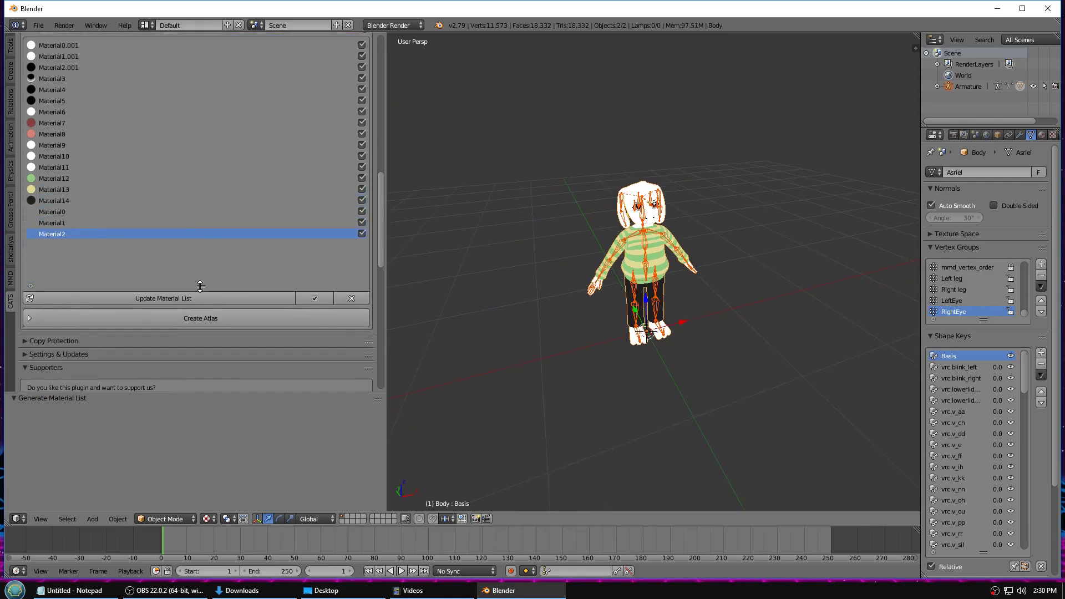
scroll(180, 228, "up", 2)
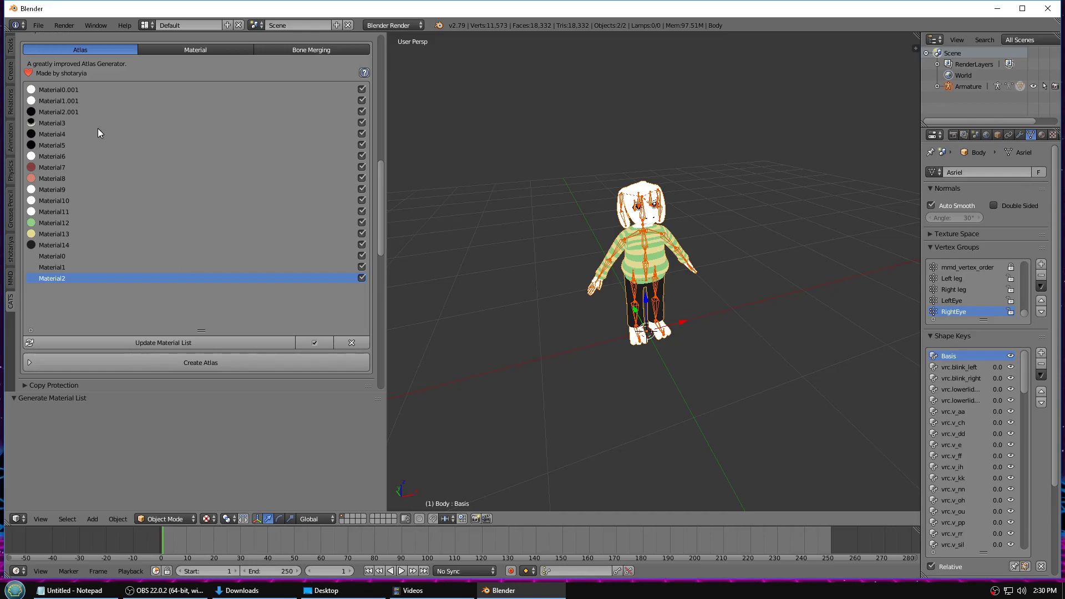
scroll(98, 128, "up", 1)
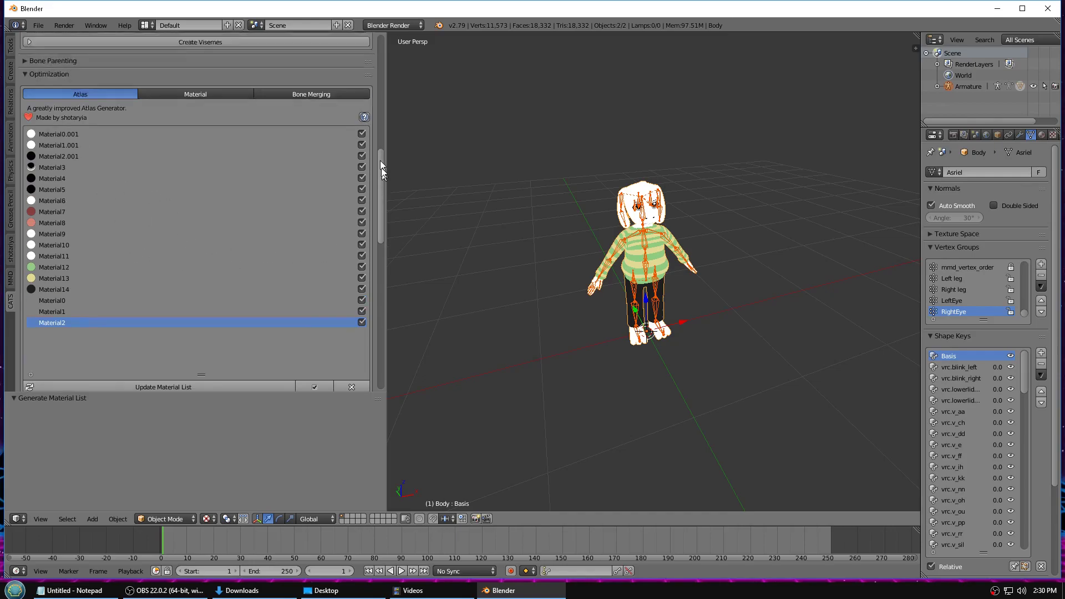
left_click_drag(382, 171, 369, 32)
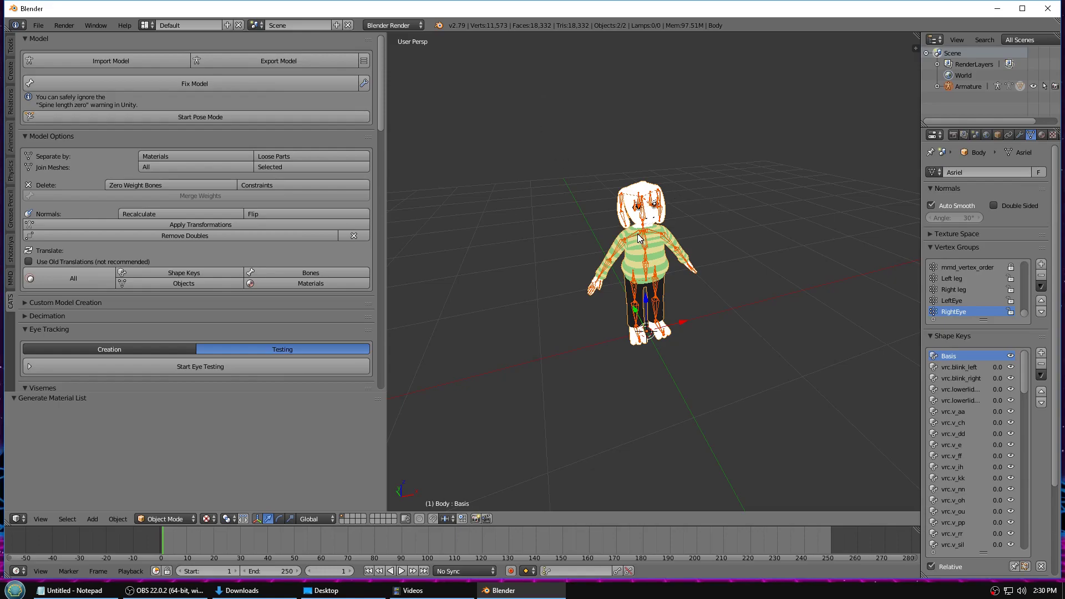
- Export the model through CATS as GoatKid.fbx into the Asriel 1.0 folder
left_click(272, 65)
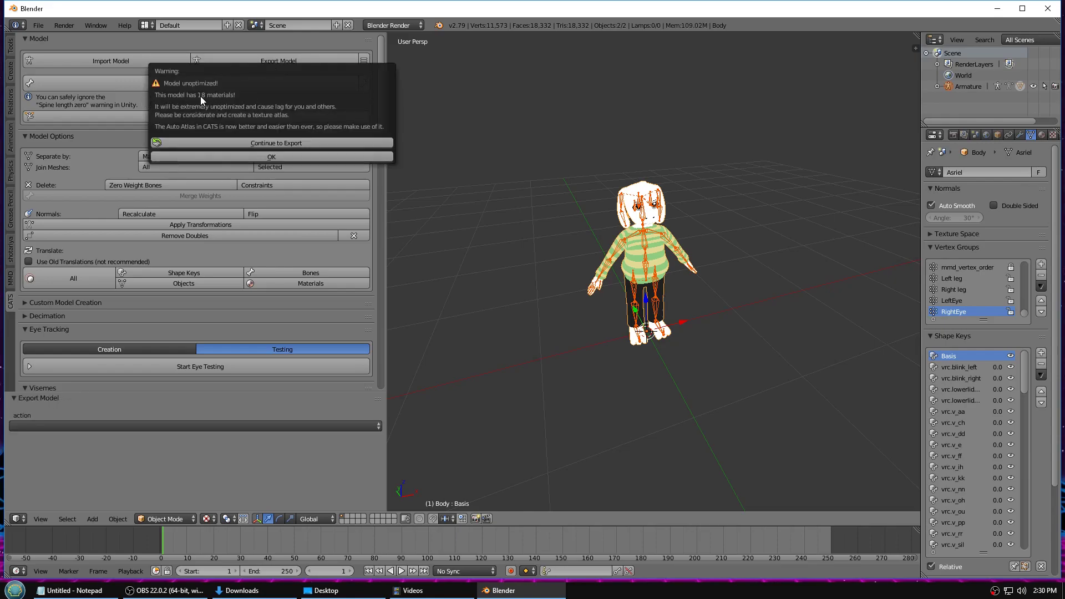
left_click(227, 143)
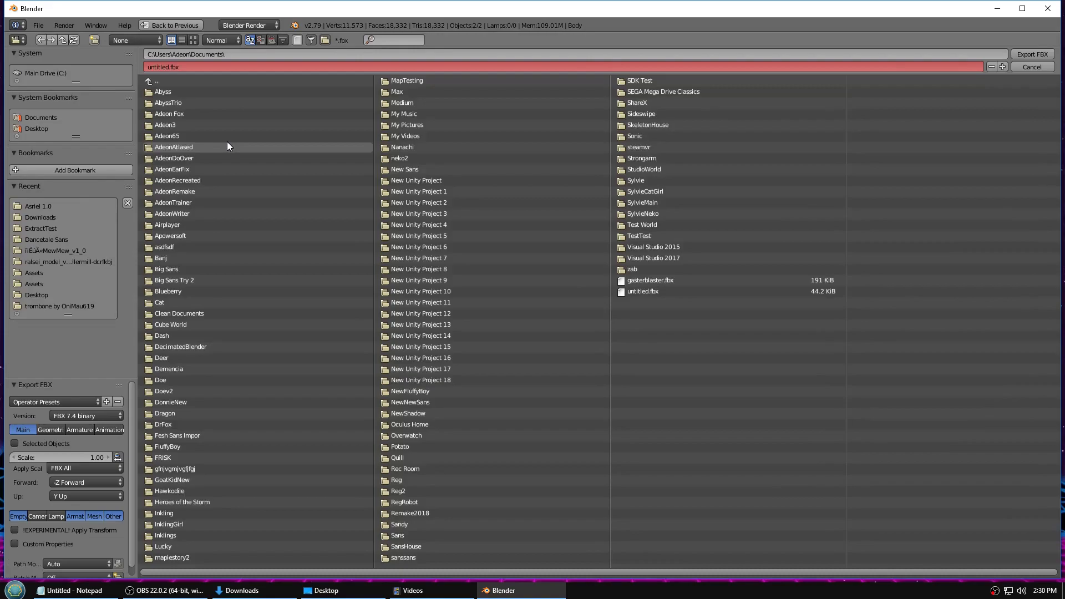
left_click(57, 205)
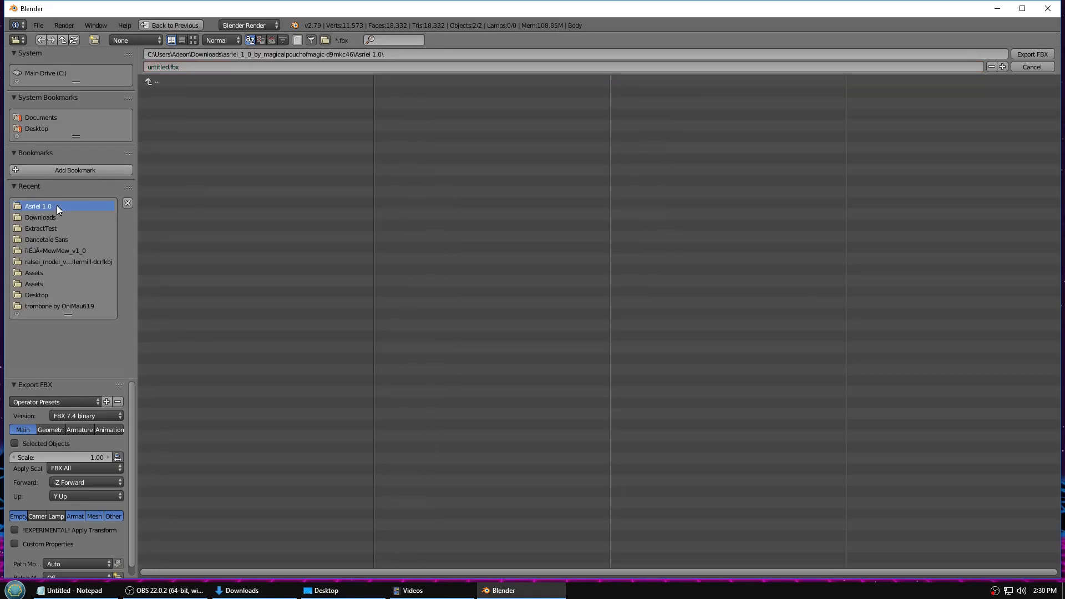
left_click(165, 66)
left_click_drag(168, 64, 102, 63)
type("GoatK")
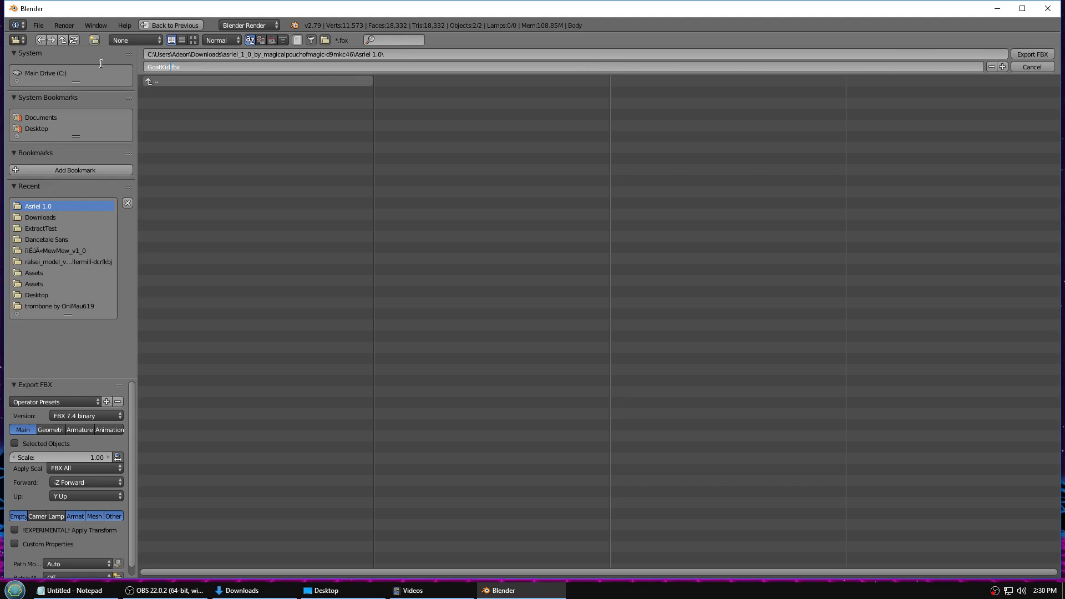
left_click(196, 115)
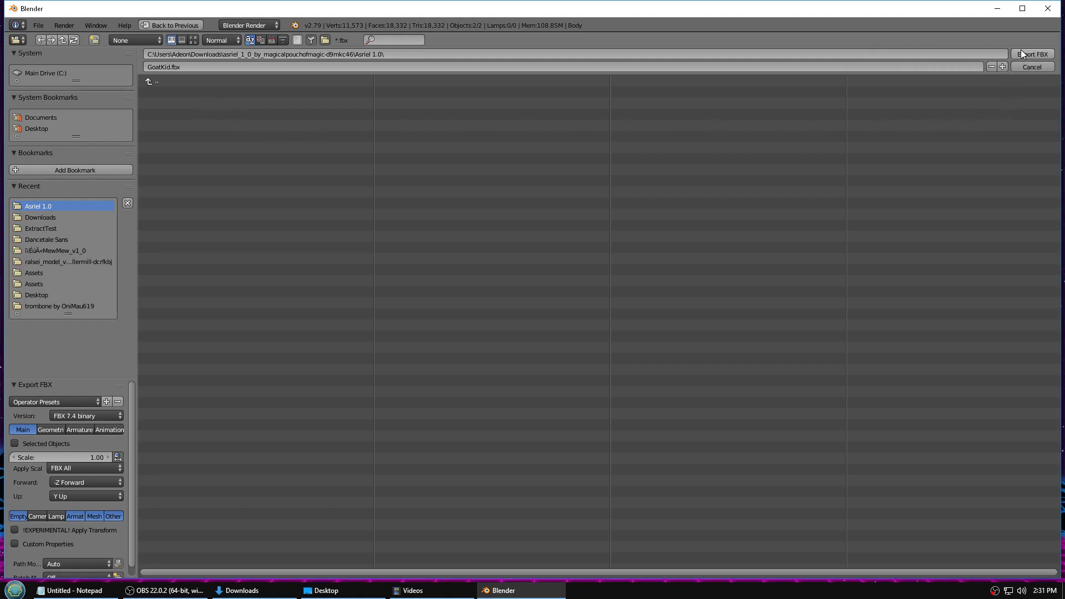
key("Return")
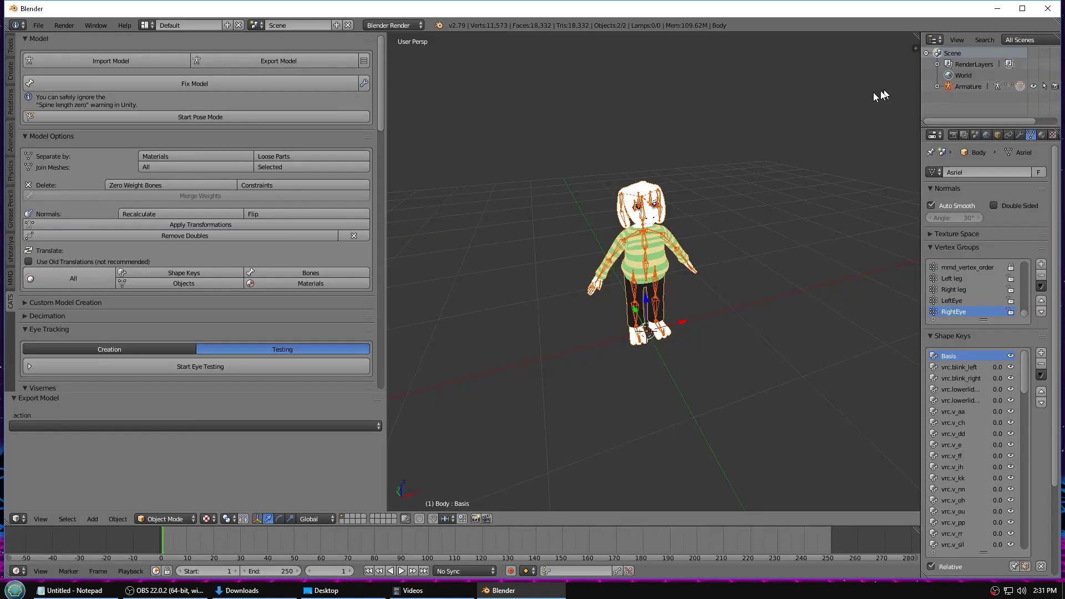
- Save the Blender project, renaming untitled.blend to goat.blend
left_click(38, 25)
left_click(68, 109)
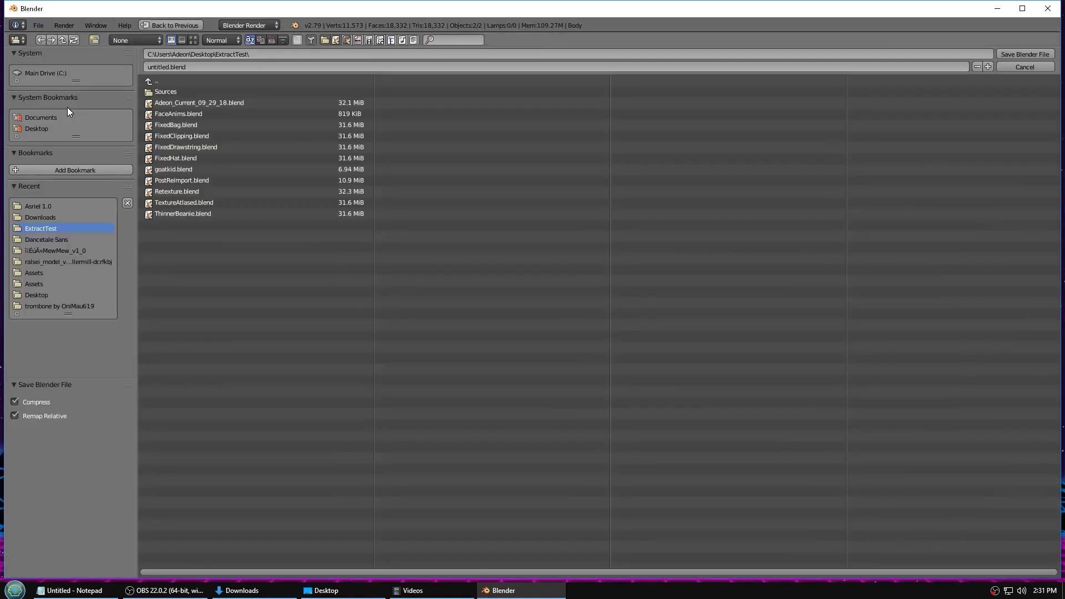
left_click(182, 67)
left_click_drag(170, 66, 75, 61)
type("goat")
key("Return")
left_click(1025, 54)
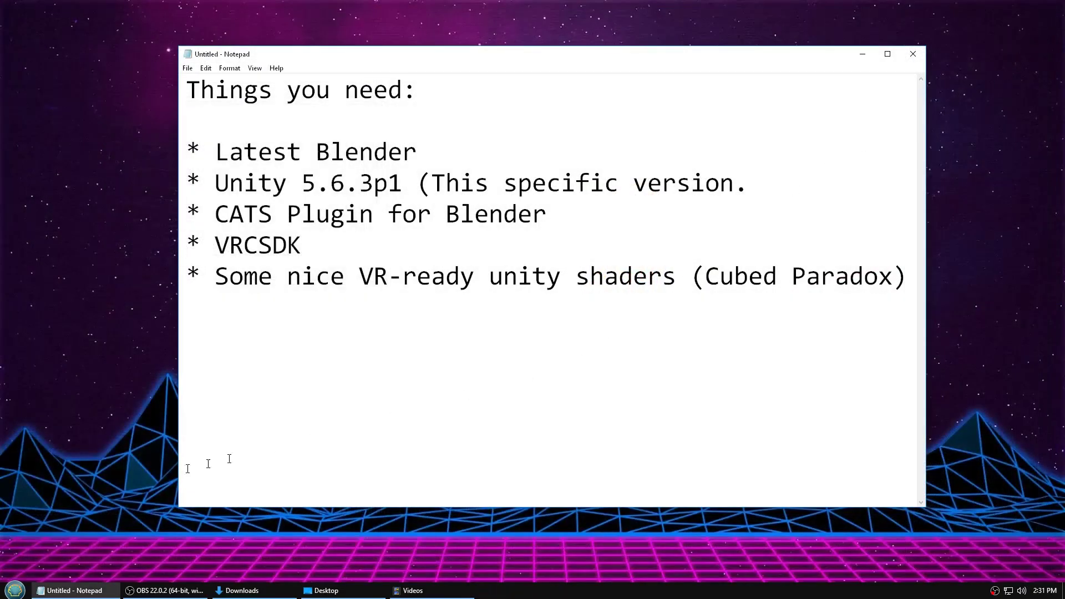
- Launch Unity and create a new project named 'Goat Kid Tutorial'
left_click(15, 590)
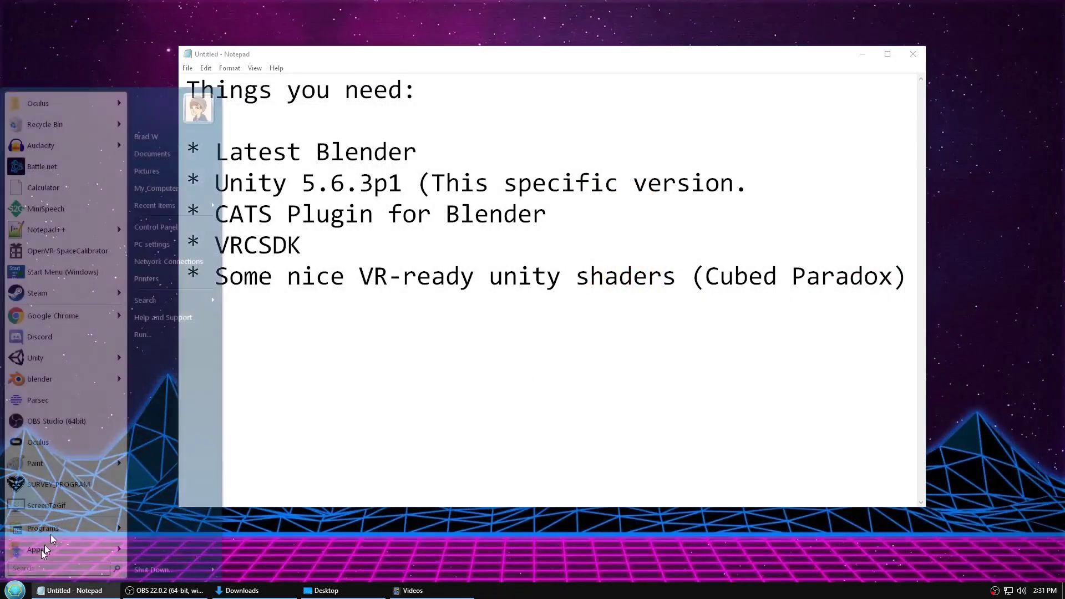
left_click(33, 358)
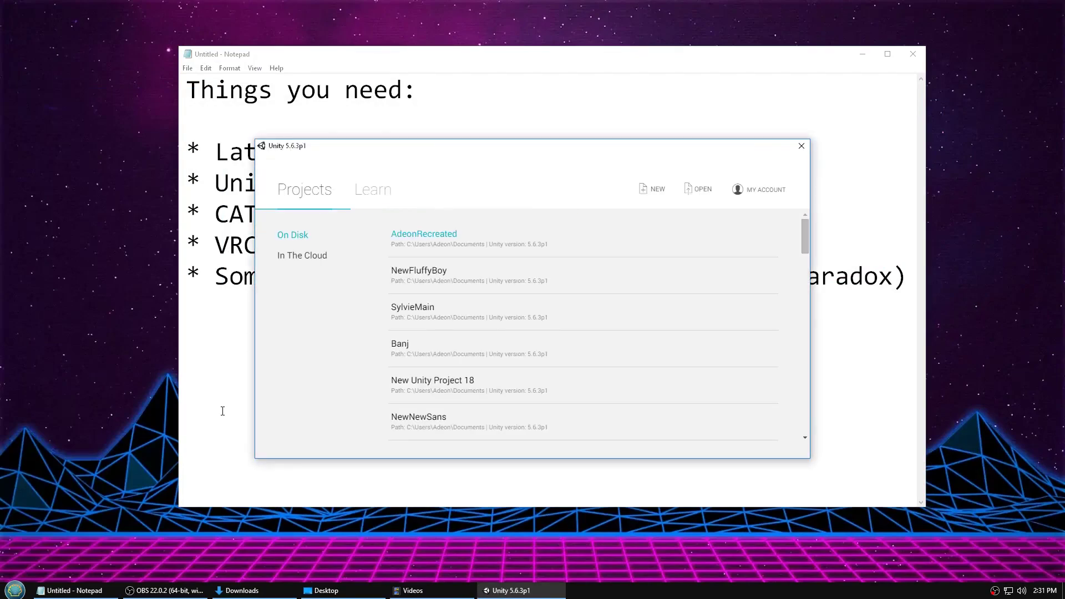
left_click(642, 191)
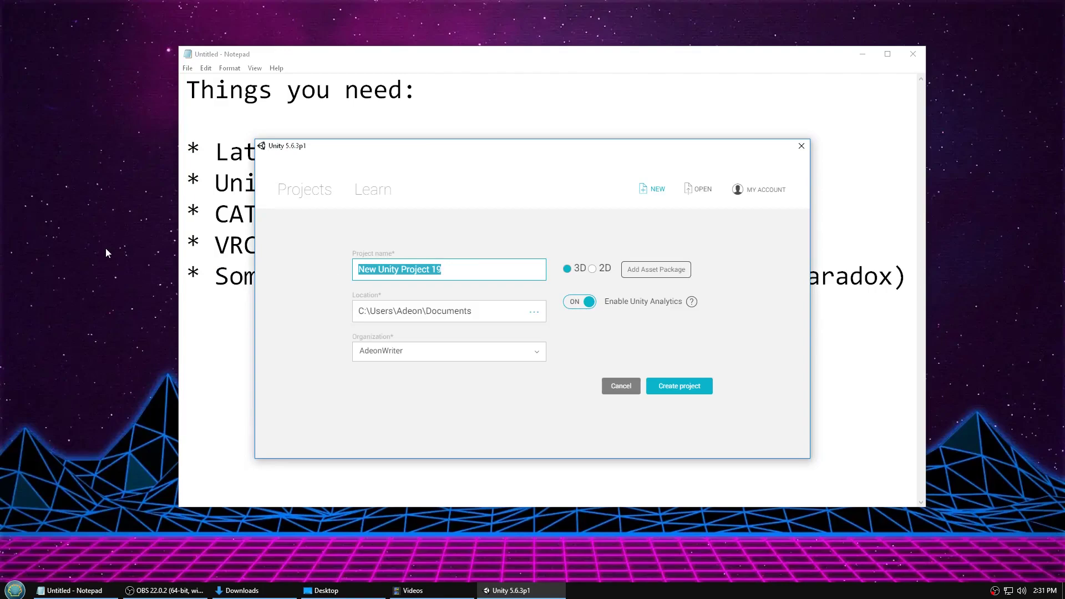
type("Goat Kid Tutorial")
left_click(700, 386)
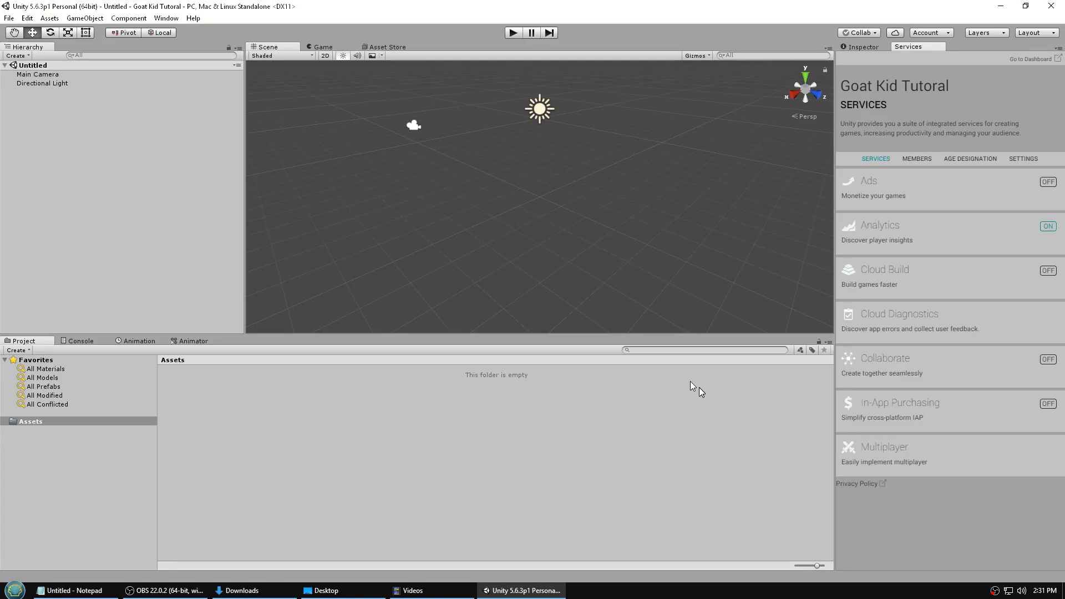
- Import the VRCSDK-2018.11.19.17.30_Public custom package from Downloads with all its contents
left_click(50, 18)
mouse_move(90, 112)
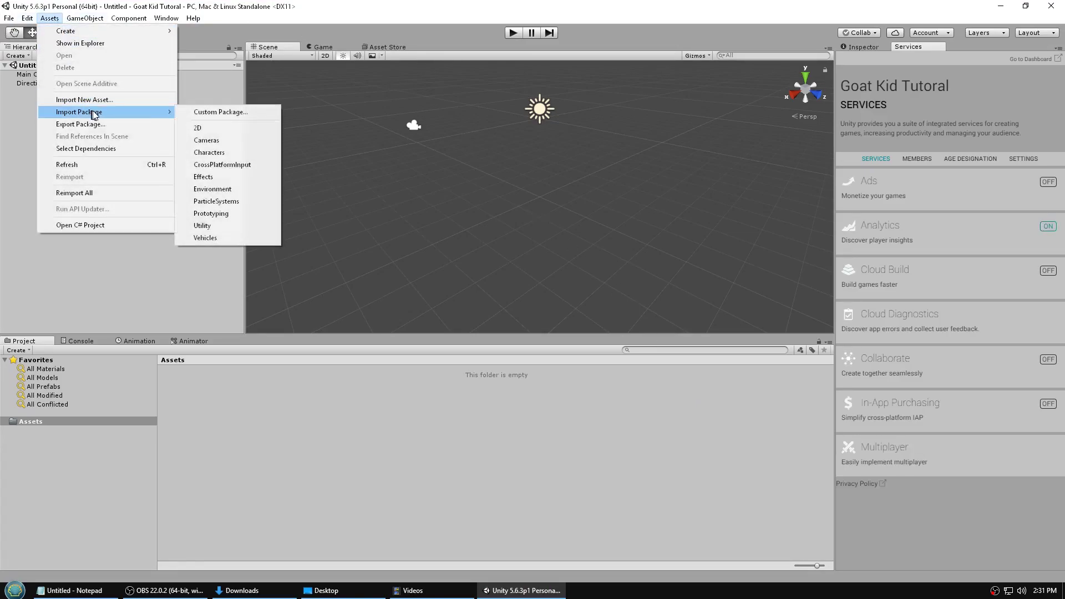
left_click(215, 117)
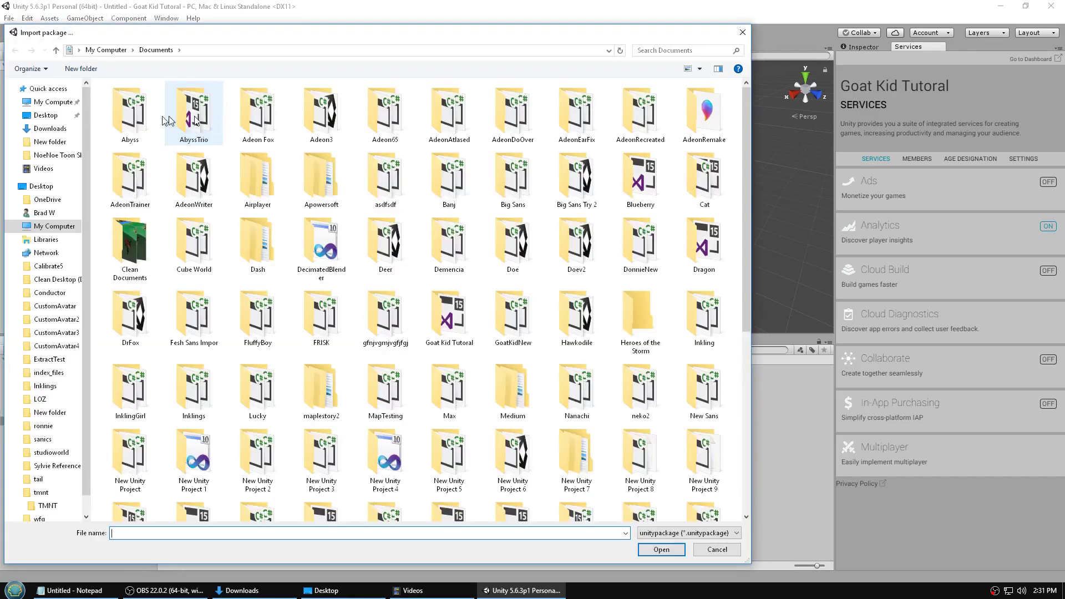
left_click(65, 129)
scroll(186, 165, "down", 10)
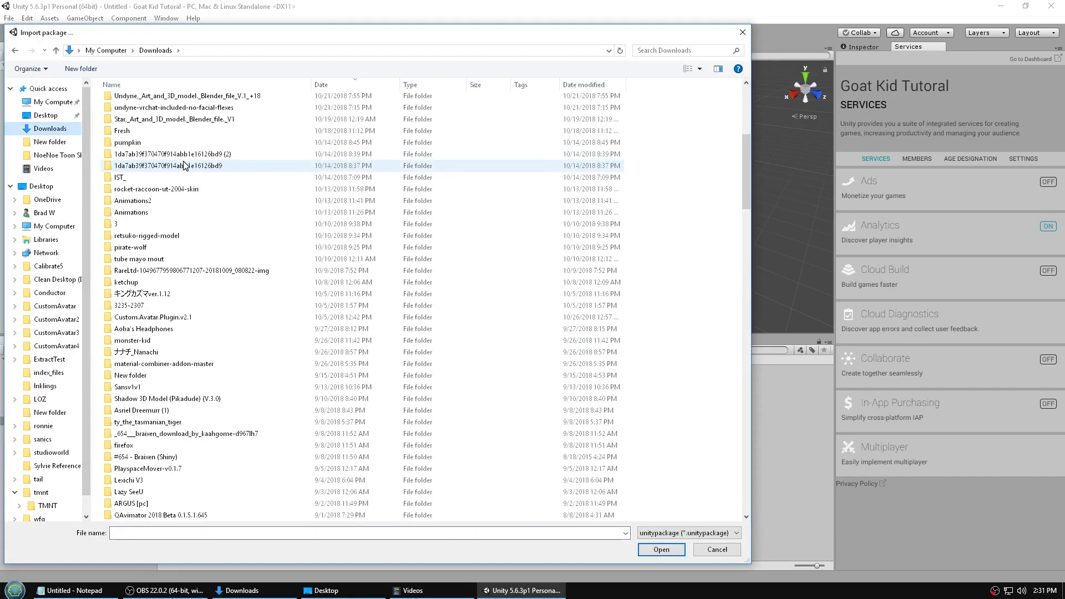
scroll(186, 165, "down", 12)
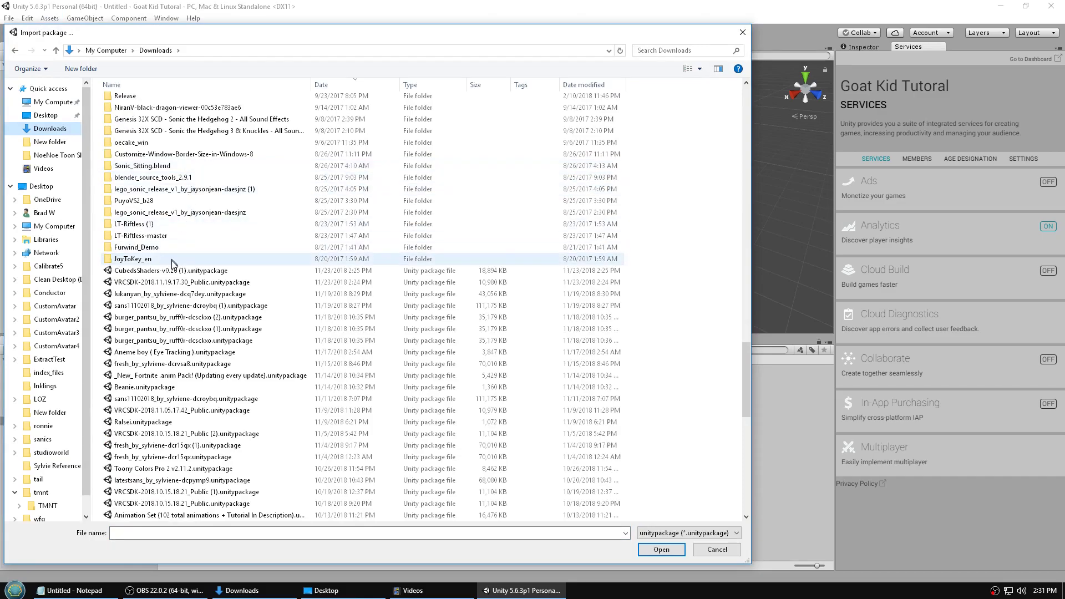
left_click(184, 282)
left_click(663, 550)
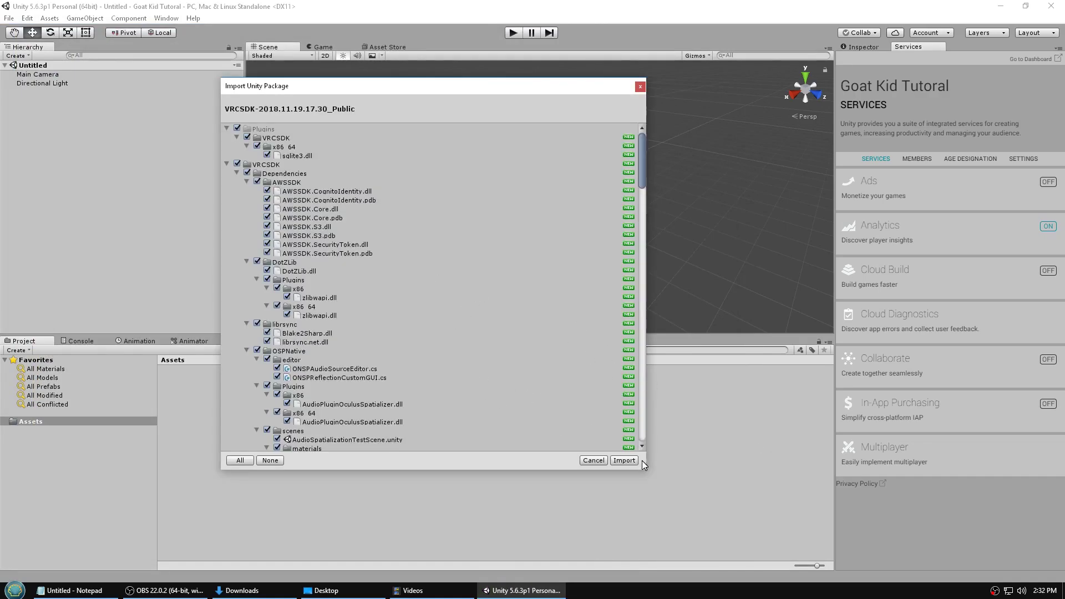
left_click(624, 461)
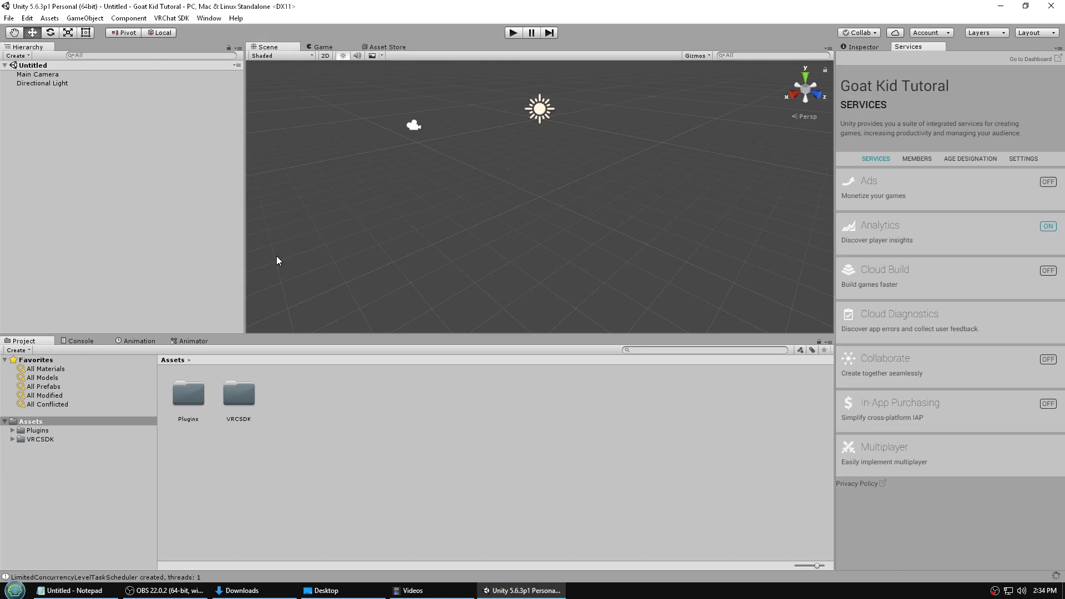
left_click(49, 18)
- Import the CubedShaders-v0.26 (1) custom package with all its contents
mouse_move(71, 118)
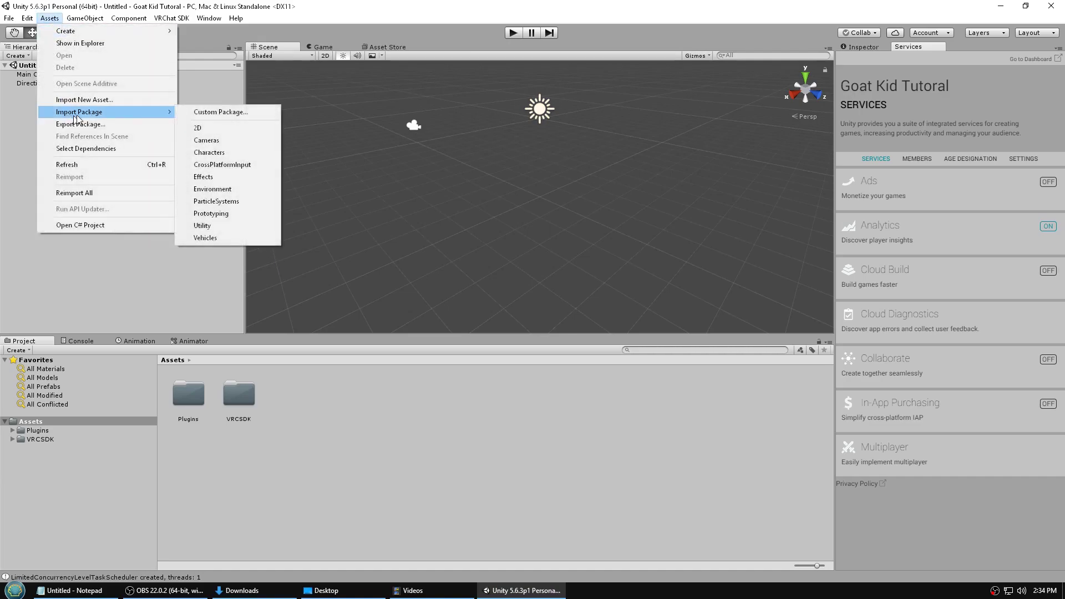
left_click(227, 112)
scroll(267, 239, "down", 20)
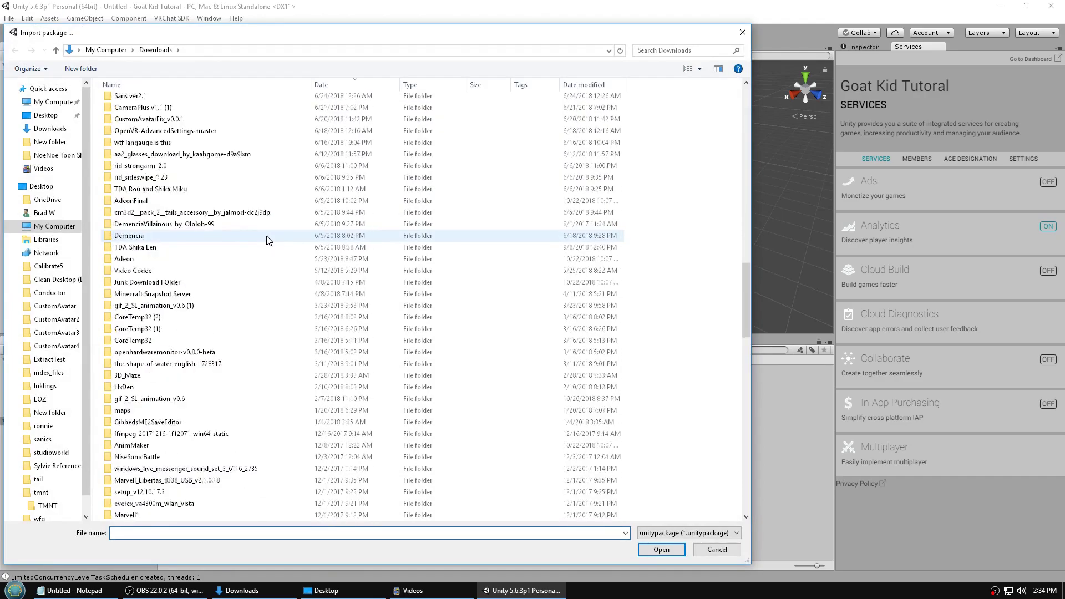
left_click(136, 272)
left_click(661, 549)
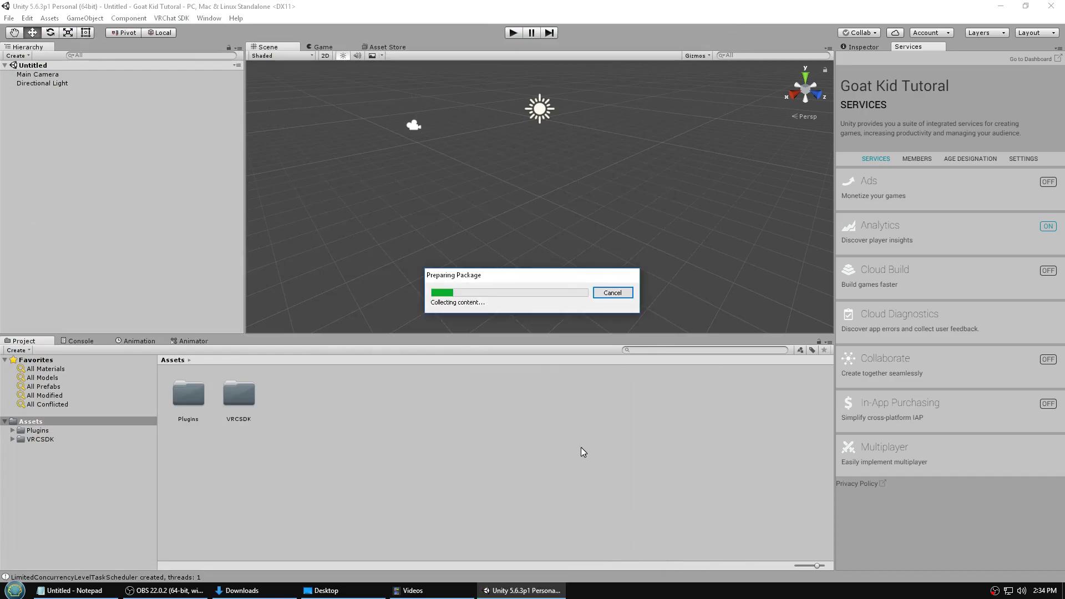
left_click(620, 462)
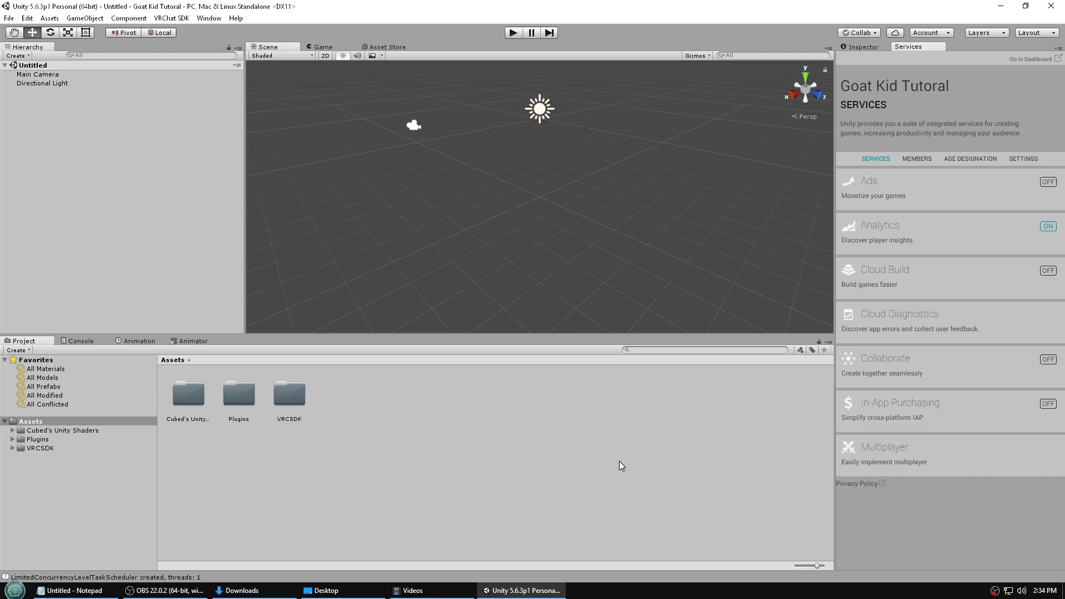
- Open the Asriel 1.0 folder in File Explorer by pasting its path
left_click(15, 590)
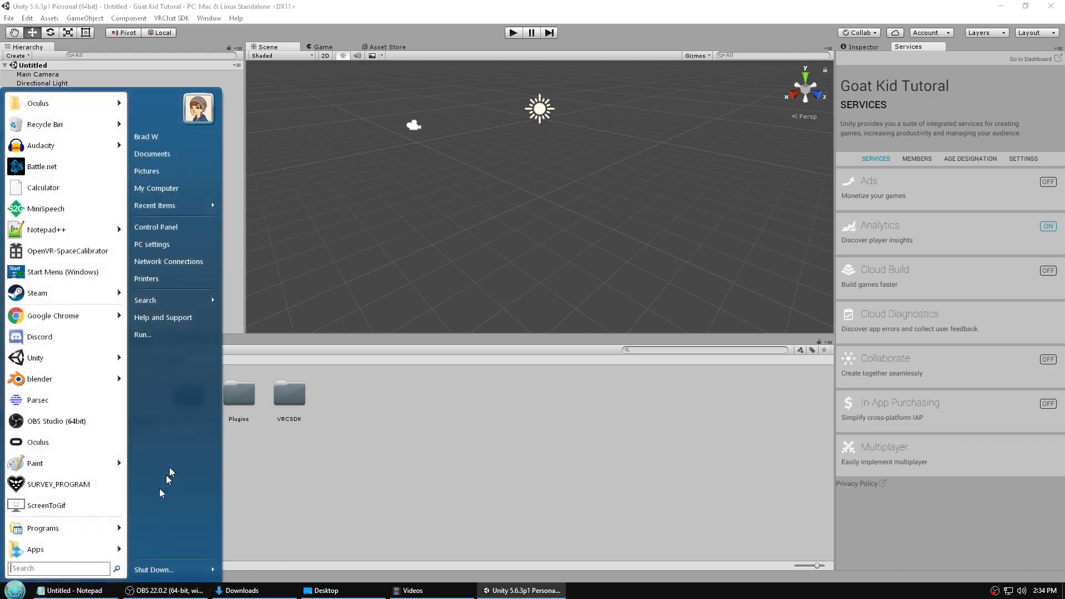
left_click(148, 155)
left_click(539, 92)
type("C:\\Users\\Adeon\\Downloads\\asriel_1_0_by_magicalpouchofmagic-d9mkc46\\Asriel 1.0")
key("Return")
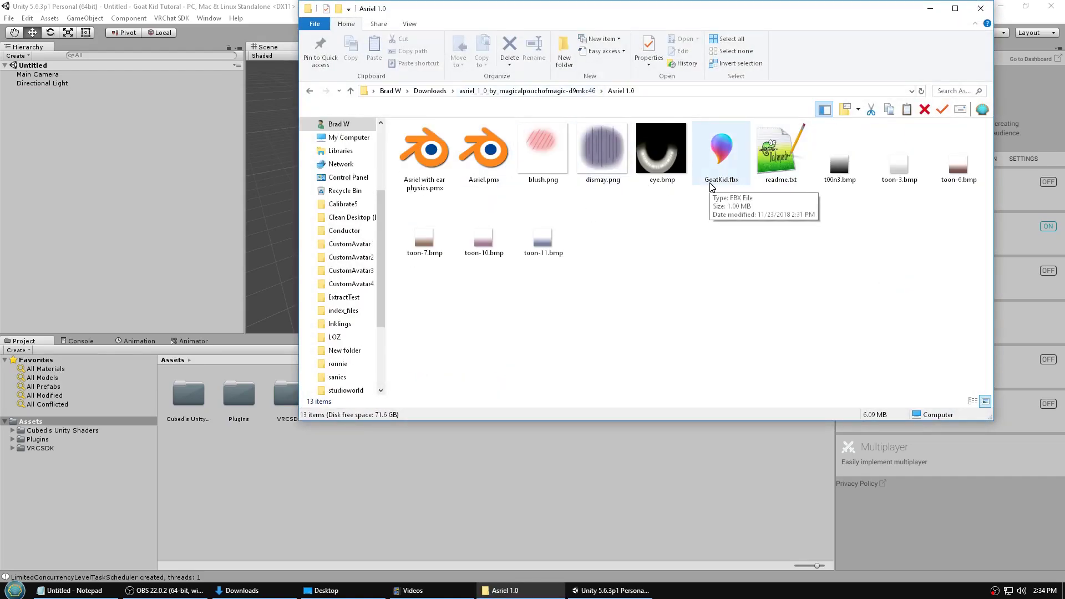
- Select the 11 Asriel 1.0 files, including blush.png, toon-10 and toon-7, excluding the .pmx files
left_click_drag(982, 324, 419, 157)
left_click(419, 156)
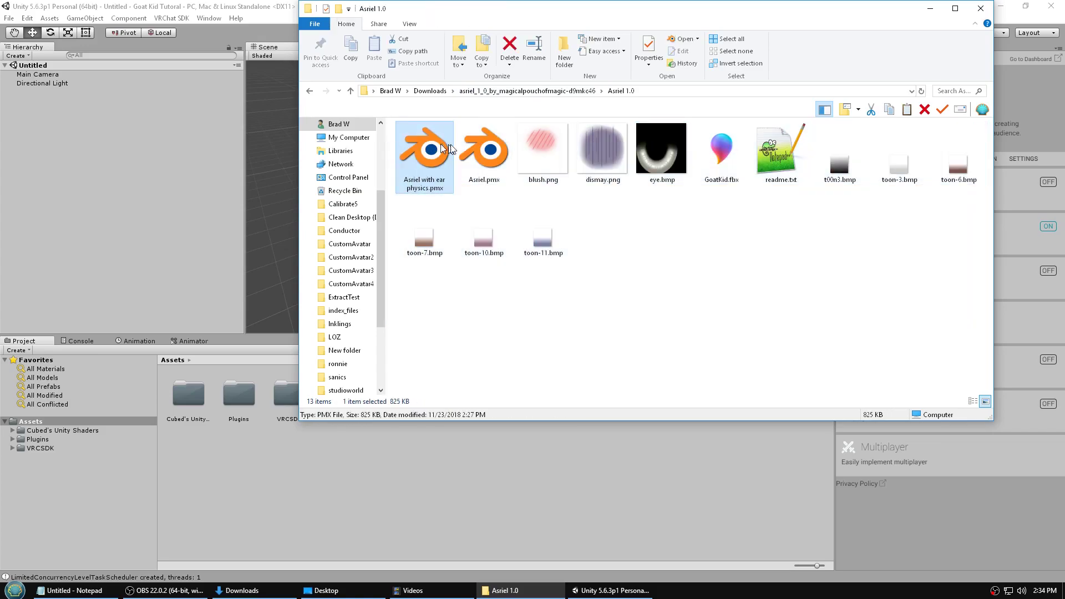
left_click(484, 156)
left_click(542, 149)
left_click(543, 238, "ctrl")
left_click(607, 172, "ctrl")
left_click(662, 152, "ctrl")
left_click(721, 153, "ctrl")
left_click(780, 153, "ctrl")
left_click(840, 158, "ctrl")
left_click(899, 158, "ctrl")
left_click(958, 158, "ctrl")
left_click(487, 222, "ctrl")
left_click(417, 227, "ctrl")
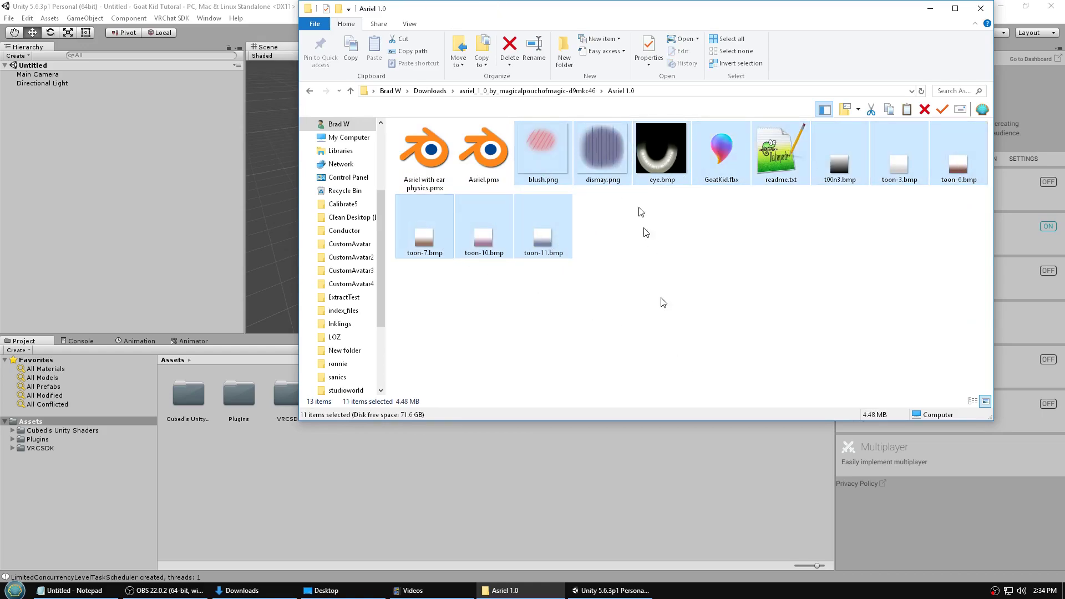
- Copy the selected files into Unity's Assets and place the GoatKid model in the scene
left_click_drag(593, 10, 813, 53)
left_click_drag(750, 185, 387, 445)
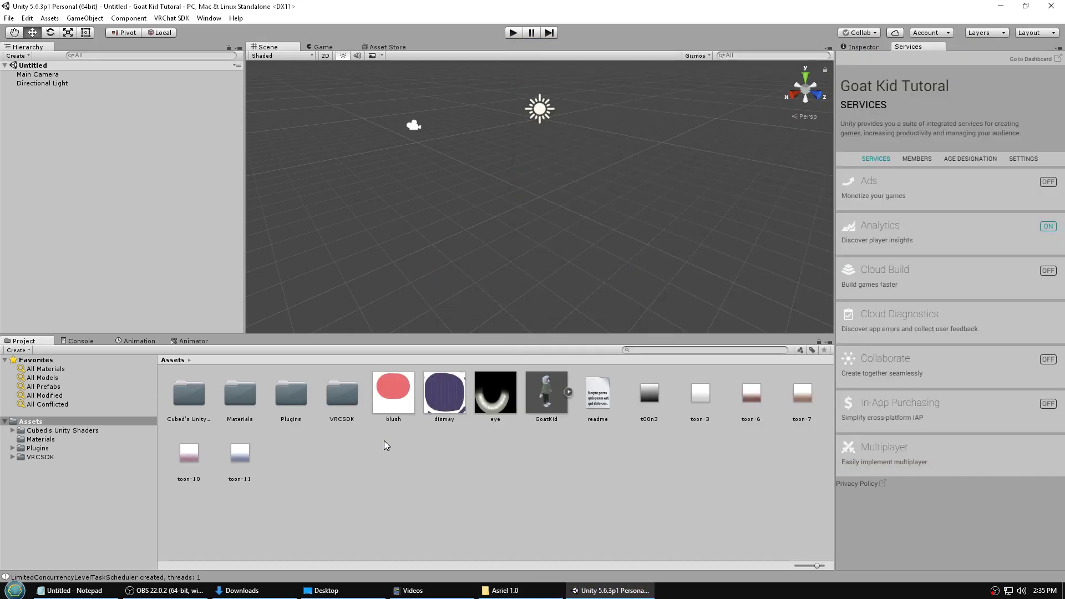
left_click_drag(549, 391, 539, 205)
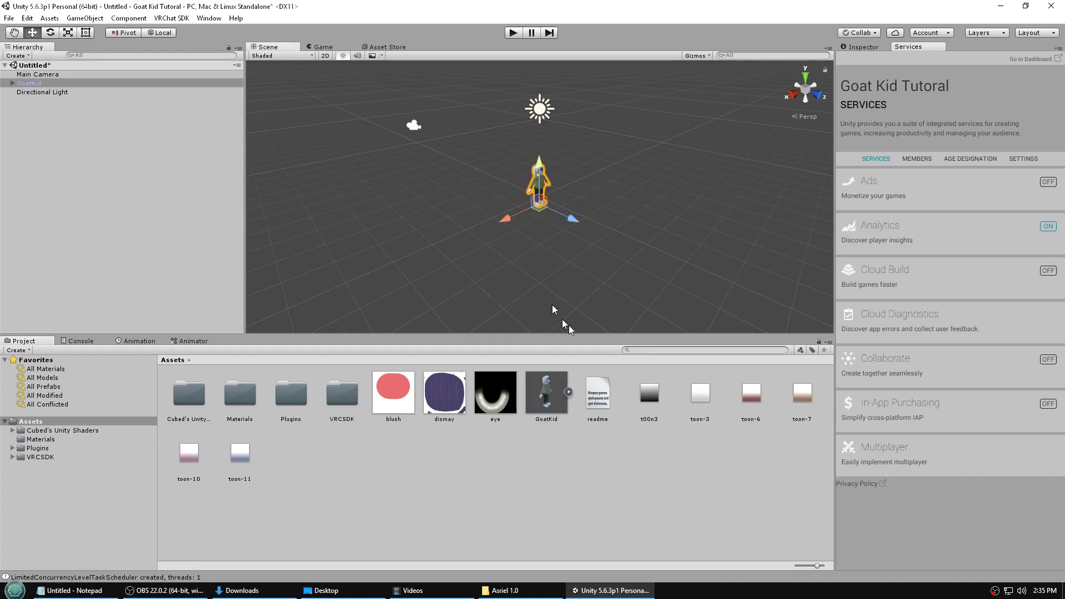
- Select GoatKid in the Inspector and set its Position X, Y and Z to 0
left_click(866, 48)
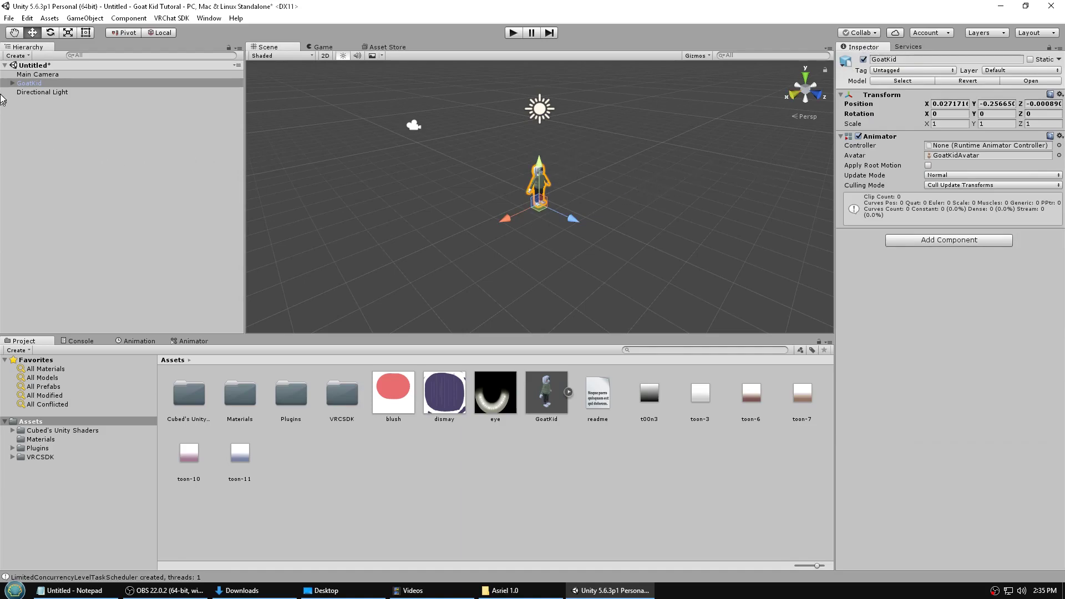
left_click(18, 83)
left_click(13, 83)
left_click(950, 104)
type("0")
key("Tab")
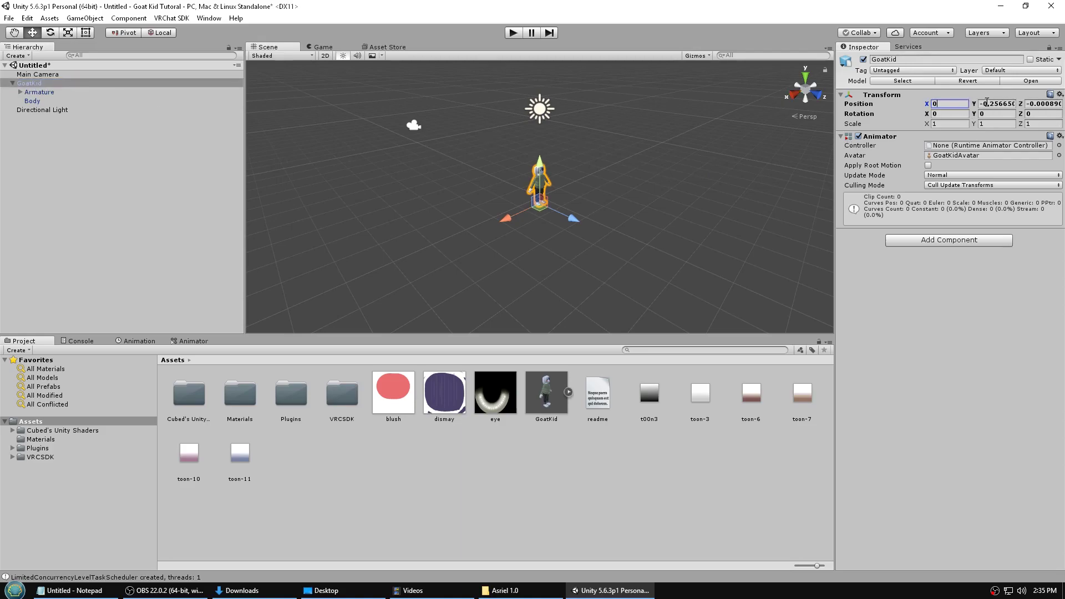
type("0")
key("Tab")
type("0")
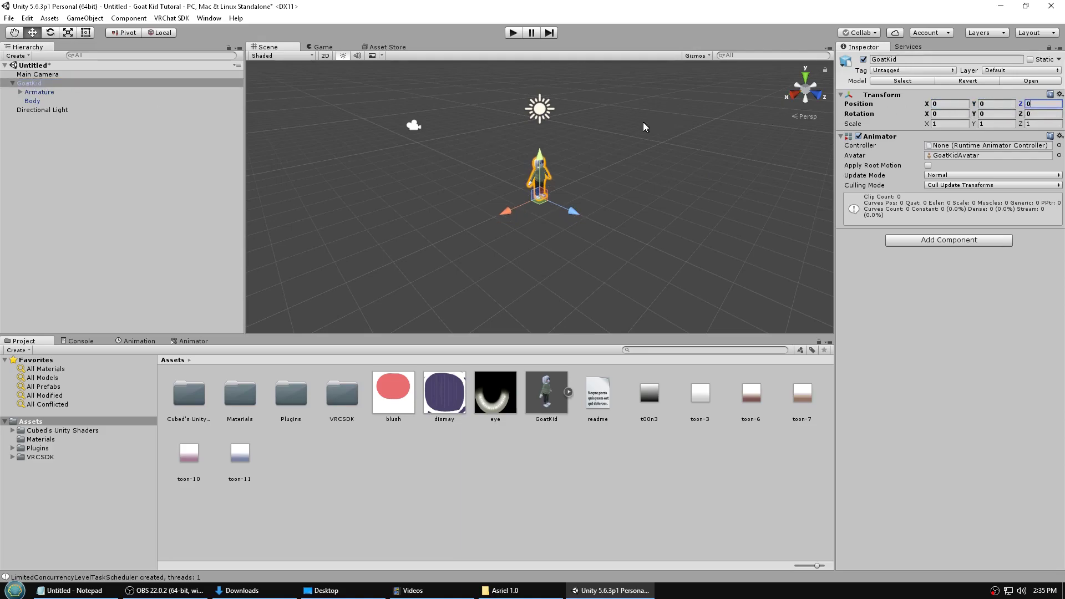
type("f")
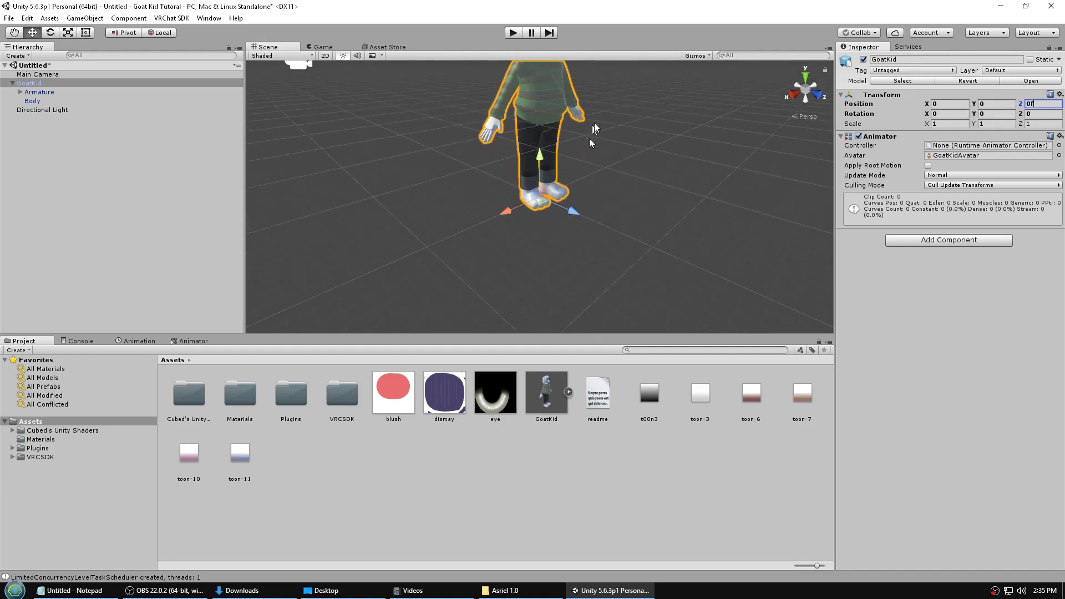
type("w")
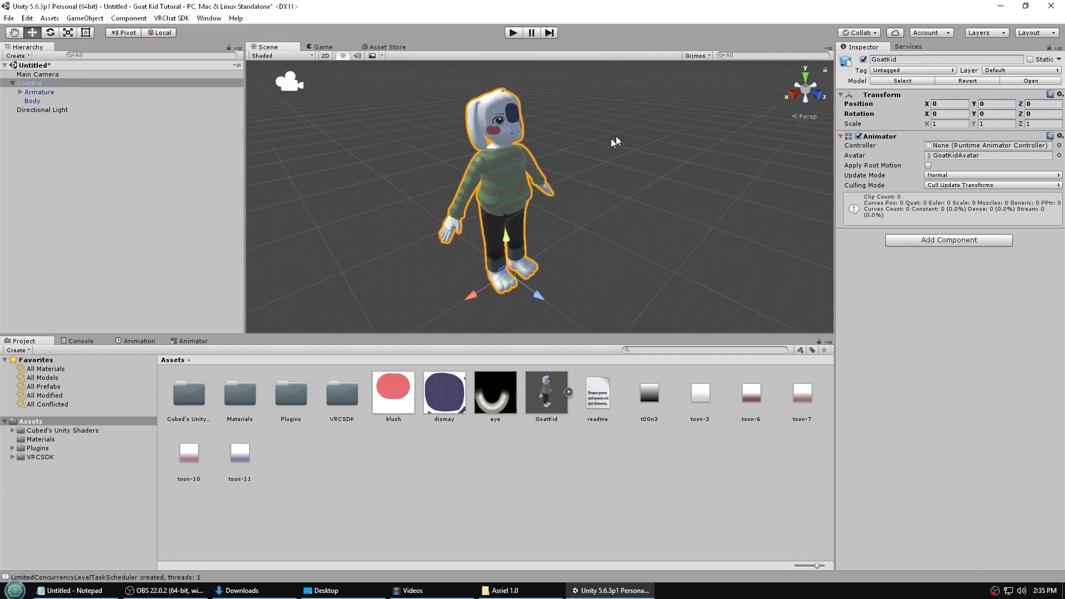
- Switch all 18 materials in the Materials folder to the CubedParadox/Flat Lit Toon Lite shader
double_click(241, 395)
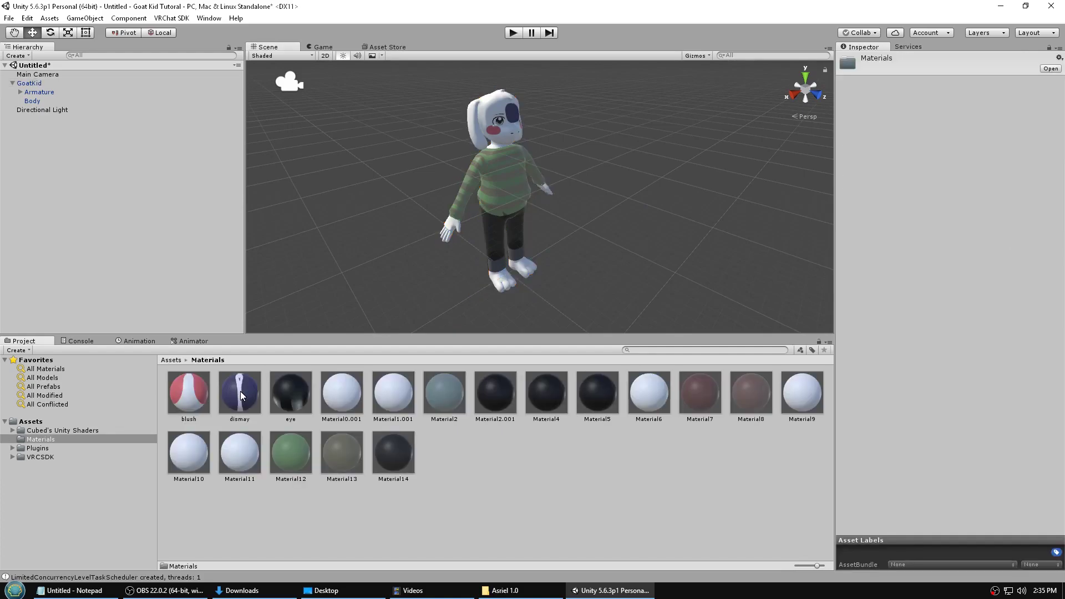
left_click(541, 500)
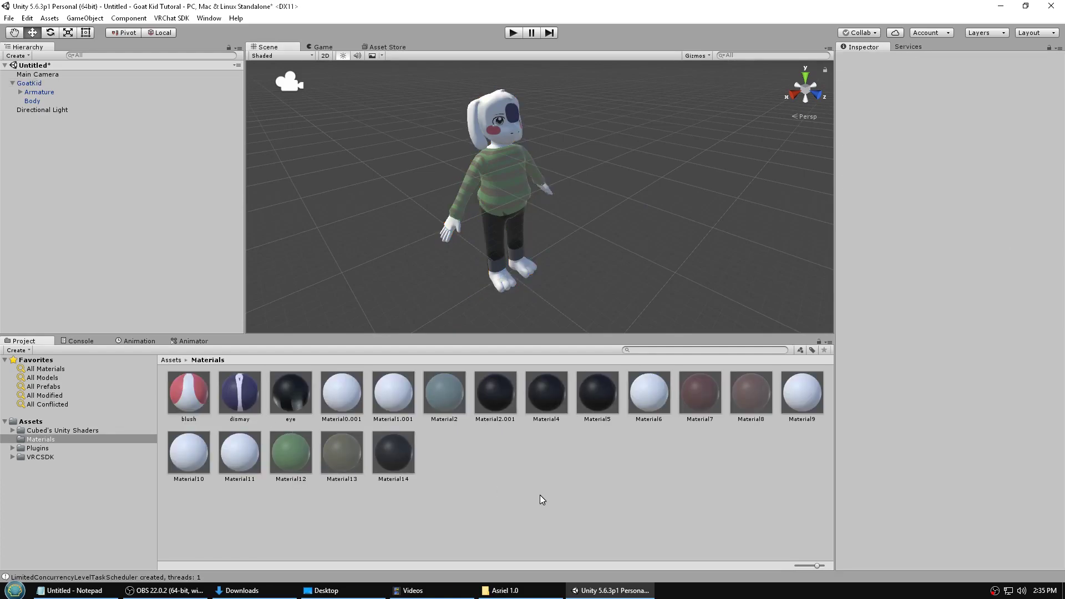
key("ctrl+a")
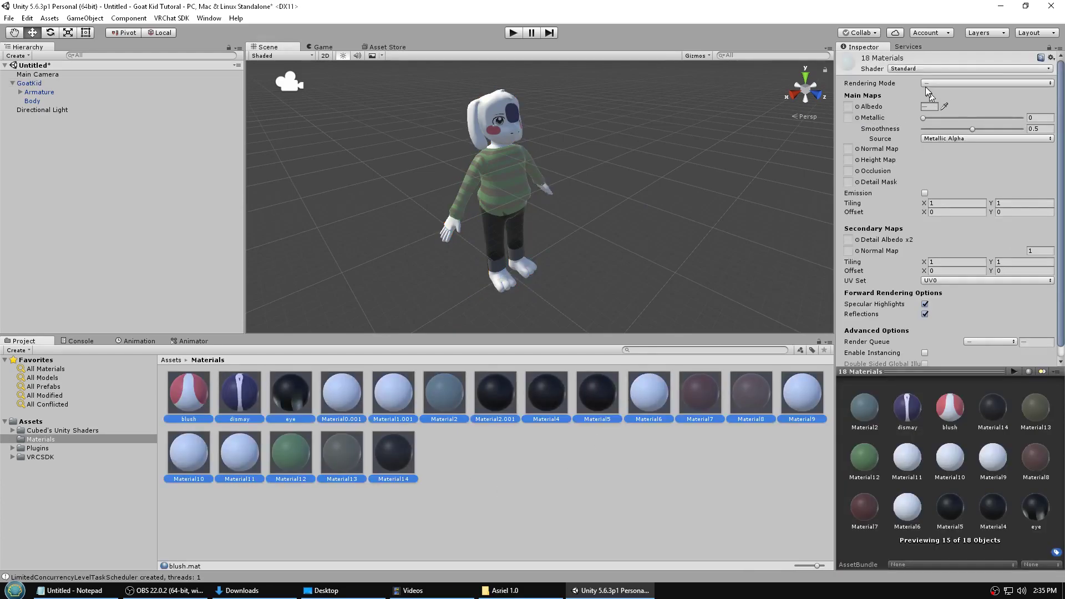
left_click(923, 69)
mouse_move(920, 108)
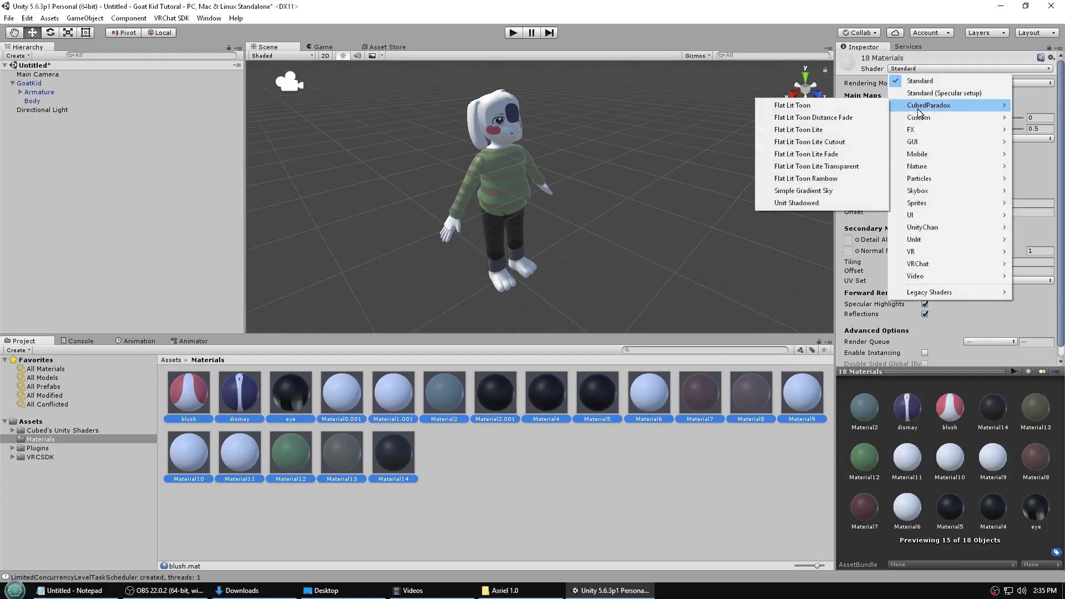
left_click(780, 131)
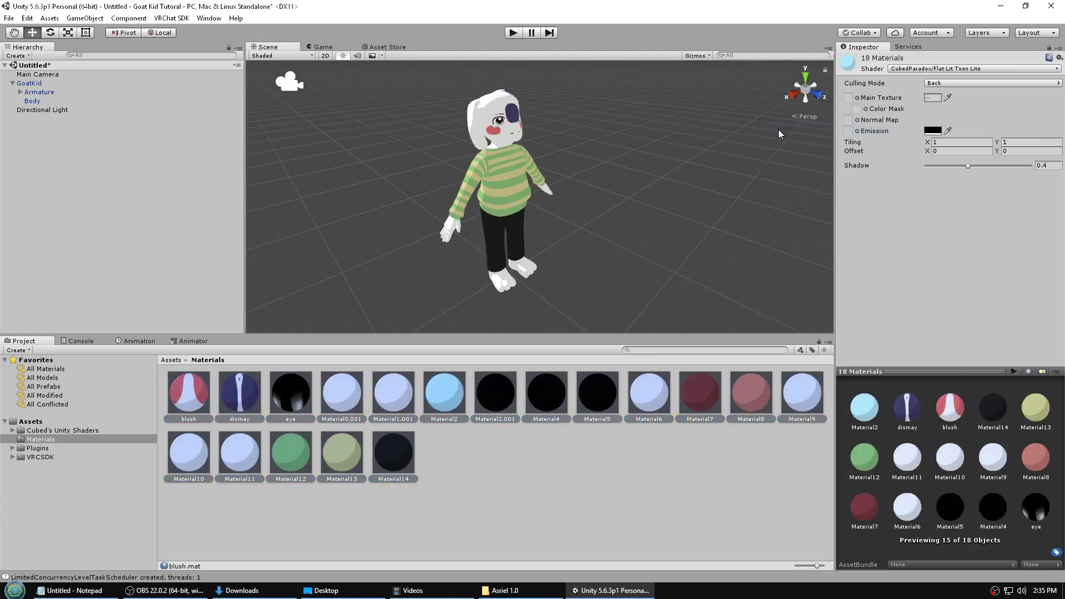
middle_click_drag(664, 212, 651, 233)
right_click_drag(651, 233, 491, 225)
middle_click_drag(597, 222, 488, 238)
scroll(488, 238, "up", 6)
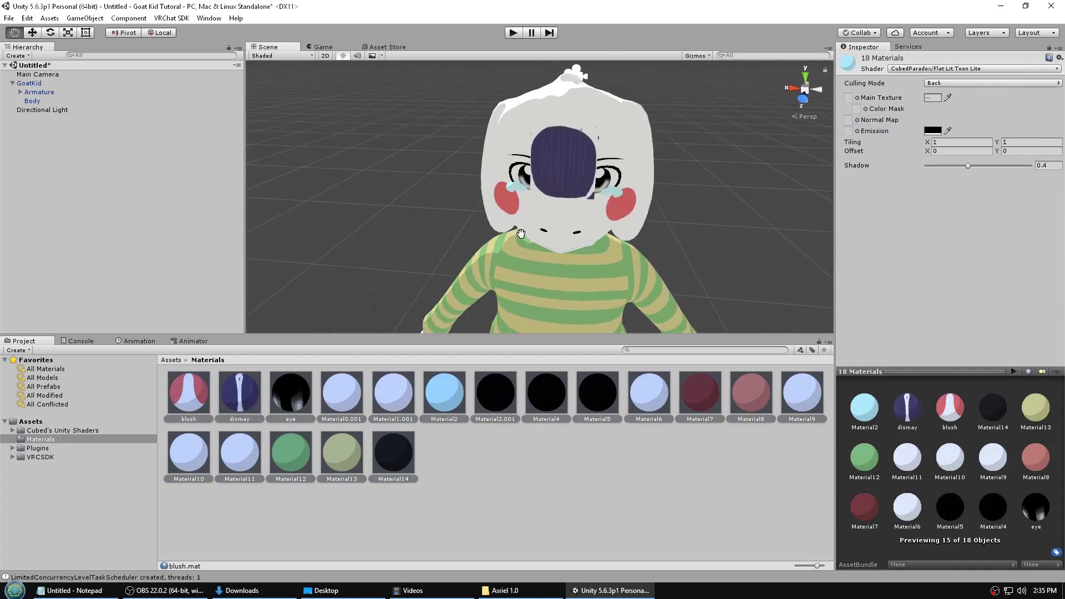
left_click(624, 500)
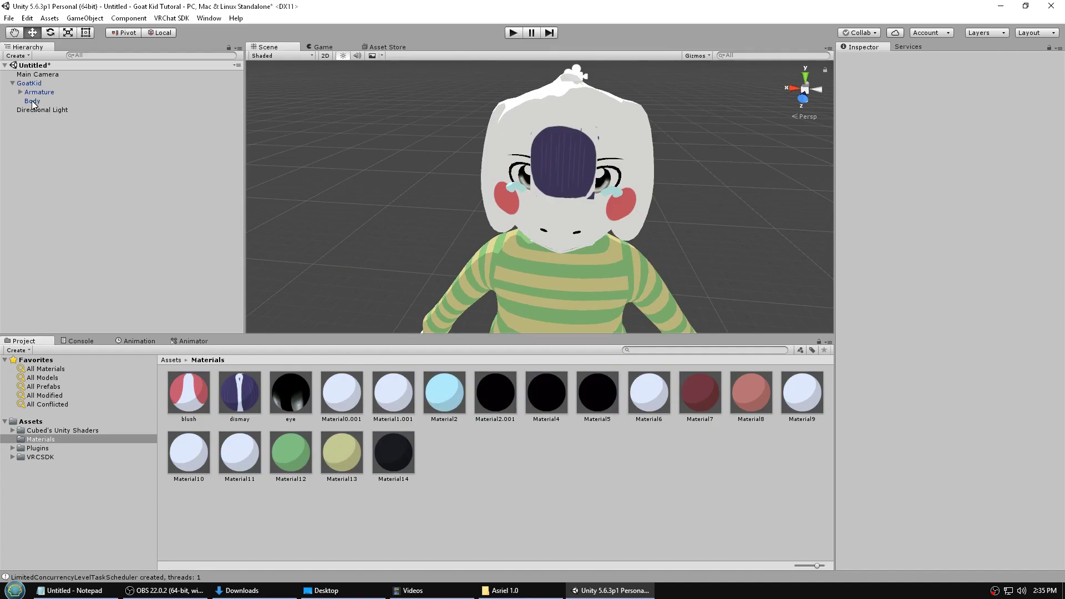
- On the Body mesh, switch dismay to Flat Lit Toon Lite Cutout with Alpha Cutoff 1
left_click(33, 102)
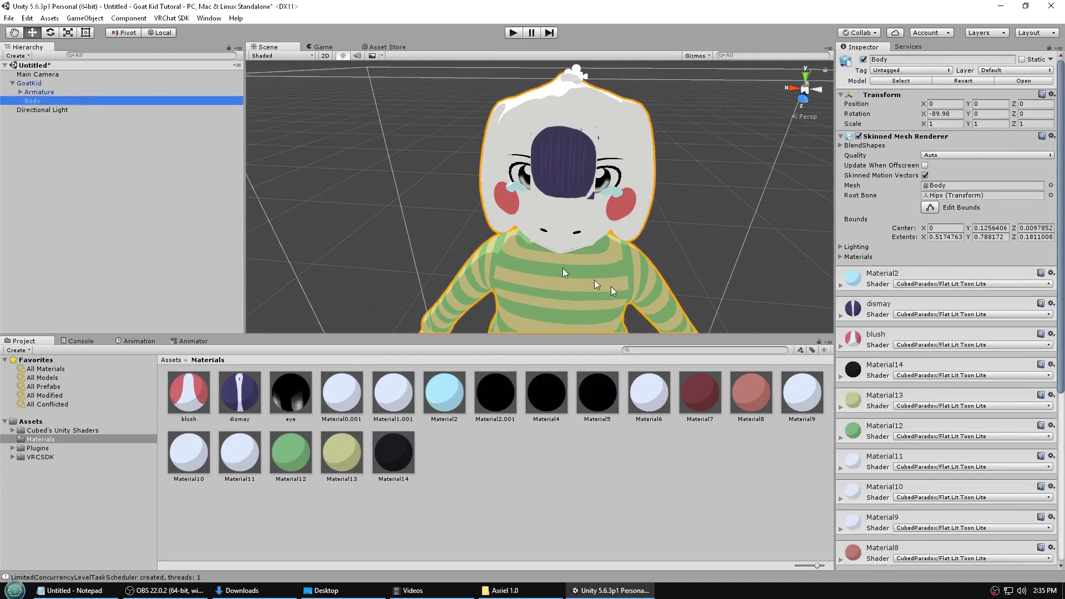
scroll(921, 314, "down", 5)
left_click(914, 182)
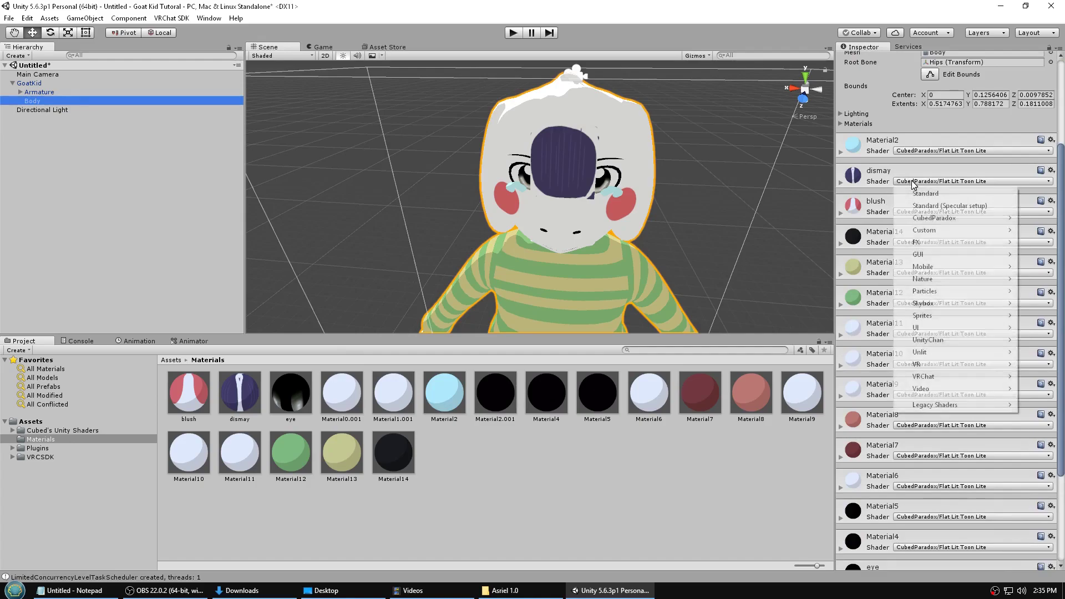
left_click(841, 184)
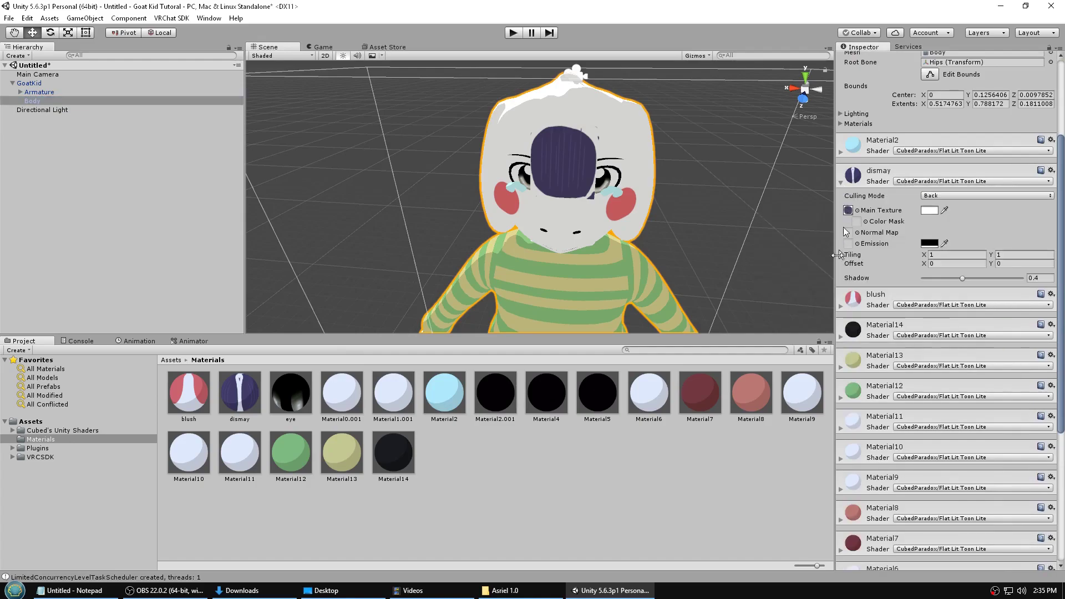
left_click(841, 305)
left_click(943, 181)
mouse_move(936, 218)
left_click(827, 255)
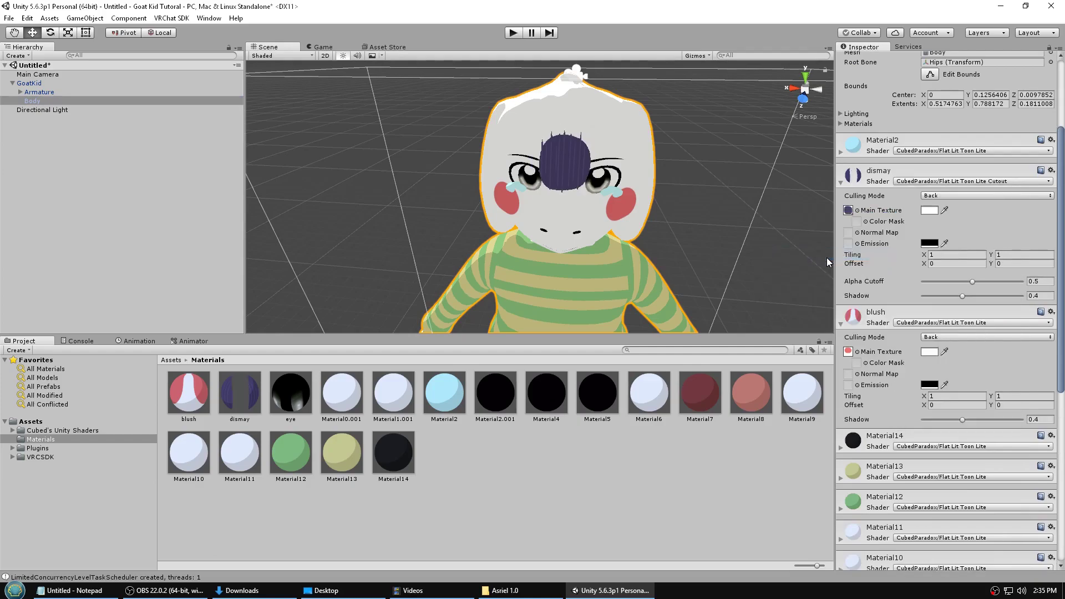
left_click(973, 283)
left_click_drag(978, 283, 1023, 282)
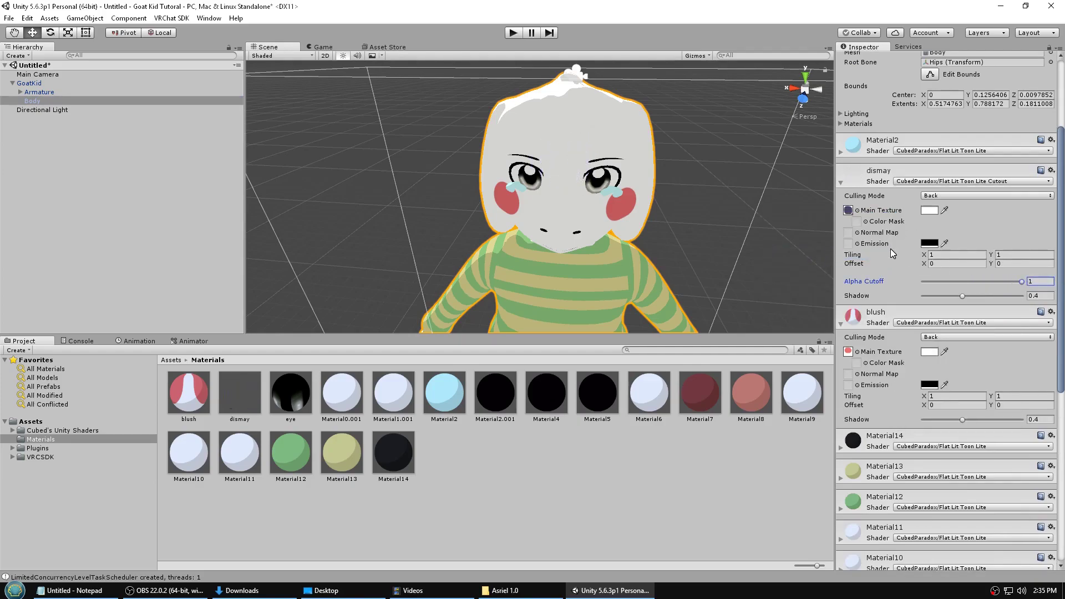
- Switch Material2 to Flat Lit Toon Lite Cutout and raise its Alpha Cutoff to 1
left_click(841, 152)
left_click(926, 152)
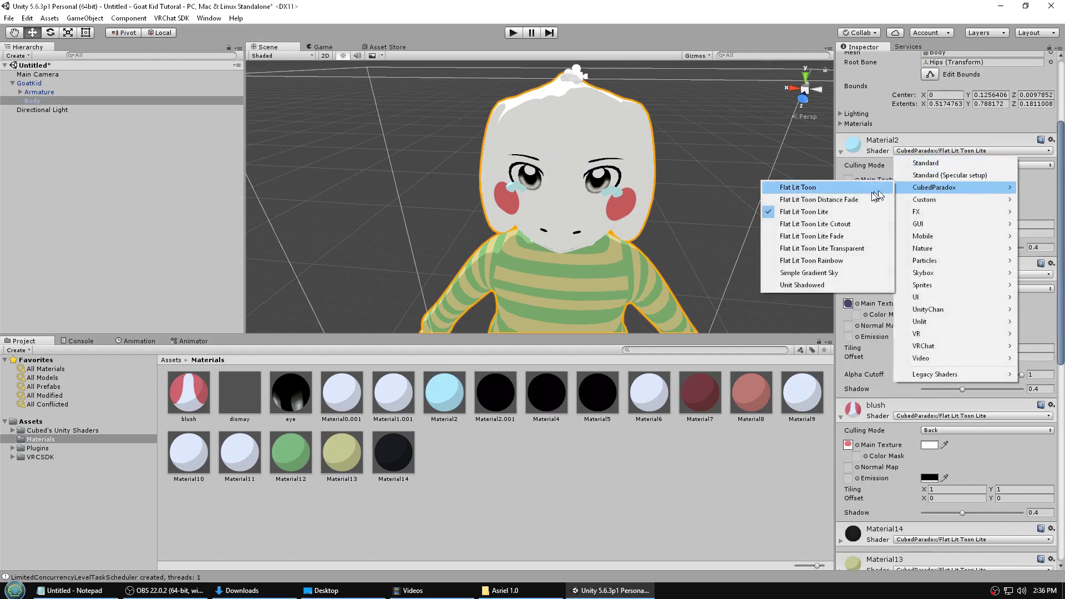
left_click(852, 225)
left_click_drag(973, 250, 1024, 253)
- Switch blush to Flat Lit Toon Lite Cutout with Alpha Cutoff 1, hiding the cheek blush
scroll(954, 333, "down", 3)
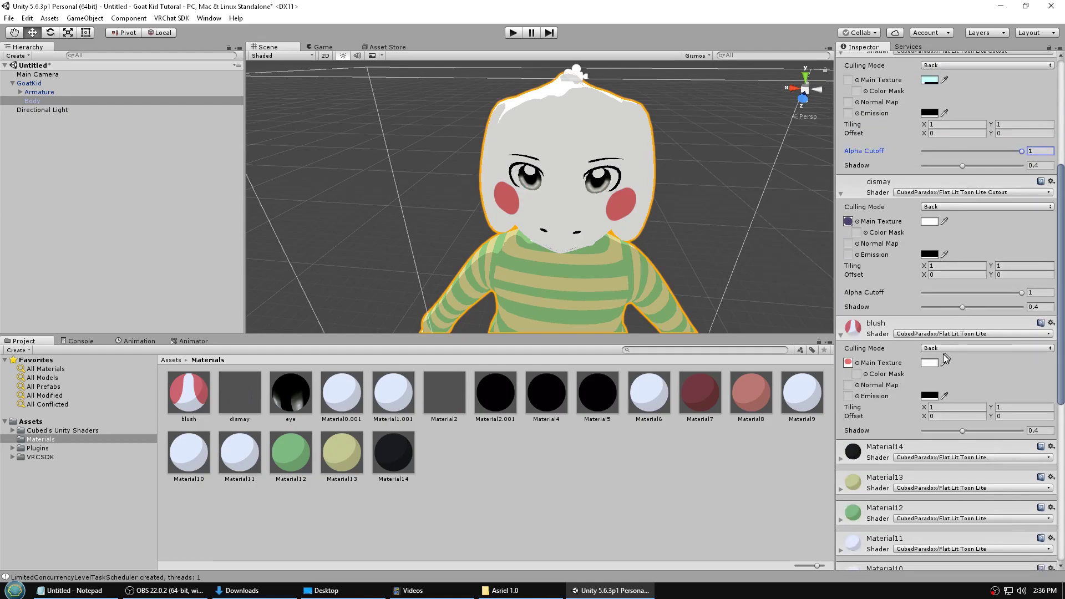
left_click(937, 336)
mouse_move(928, 371)
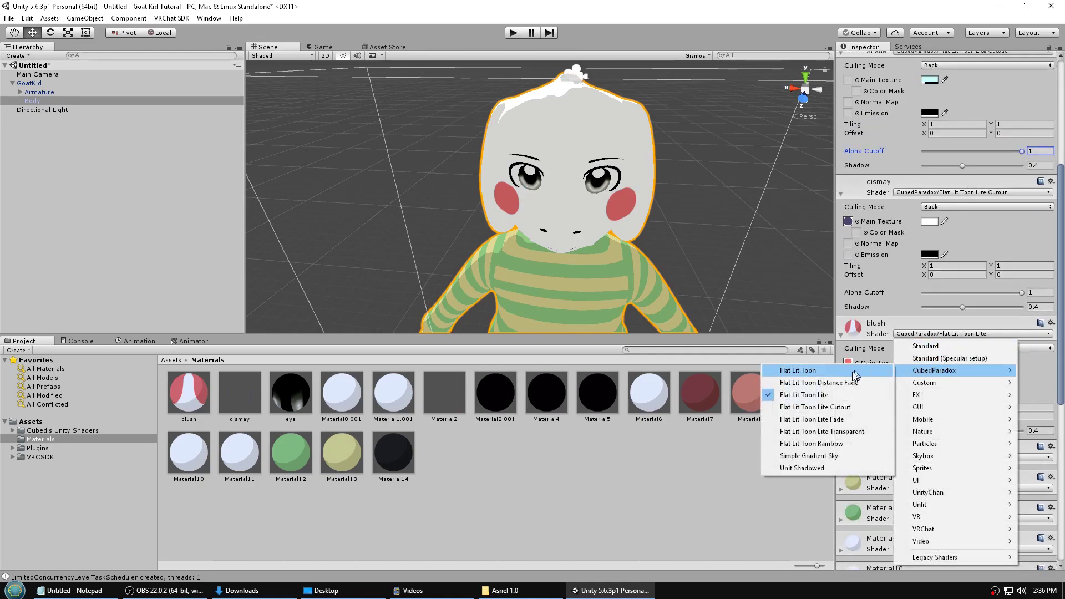
left_click(838, 407)
left_click_drag(971, 434, 1027, 435)
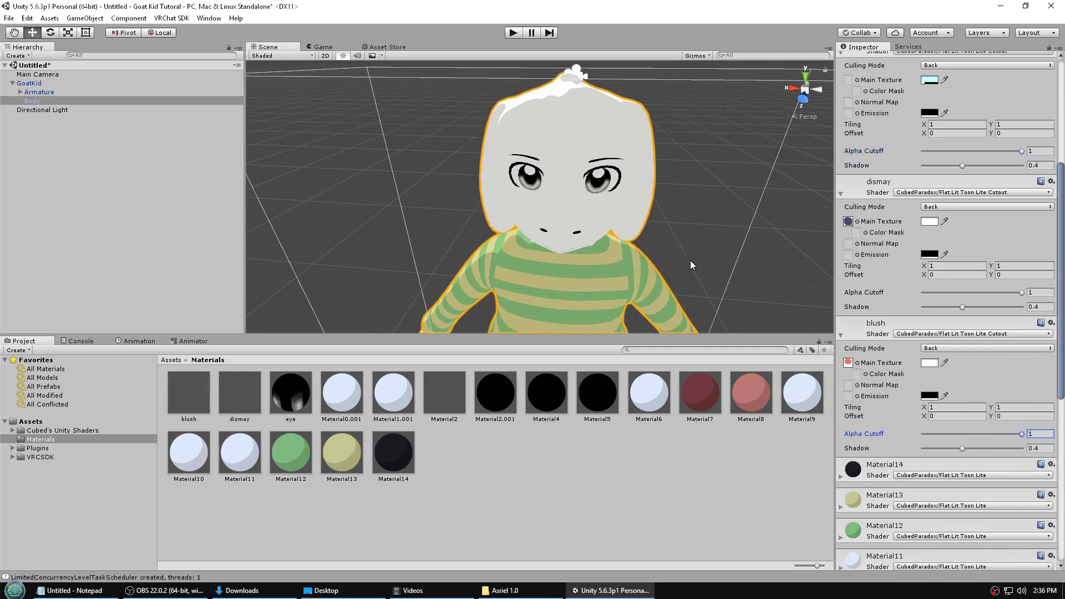
scroll(611, 267, "down", 5)
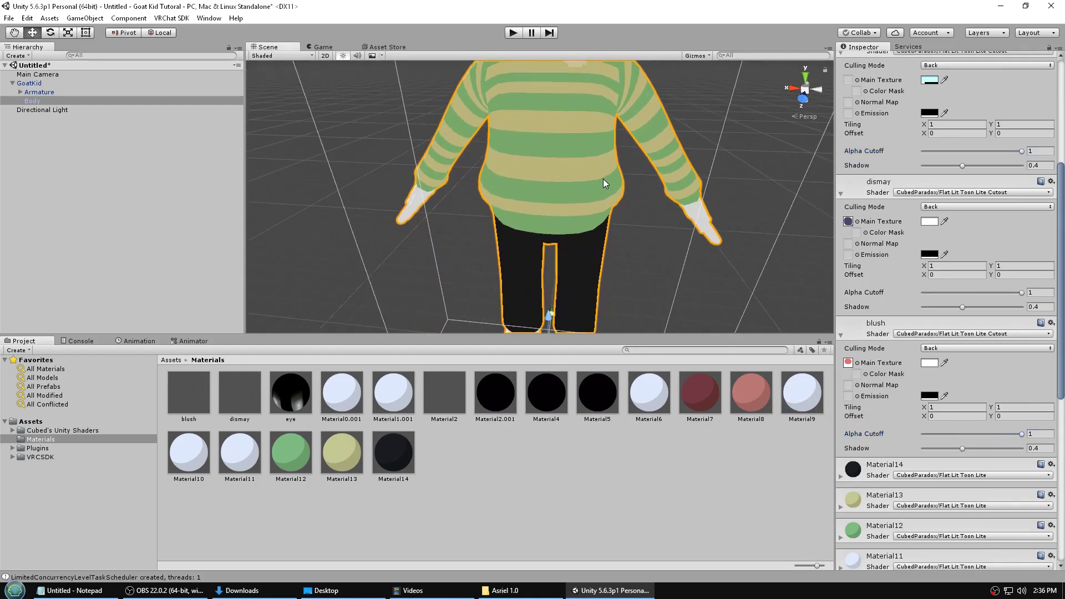
right_click_drag(604, 178, 591, 171)
middle_click_drag(592, 172, 593, 201)
left_click_drag(688, 333, 688, 423)
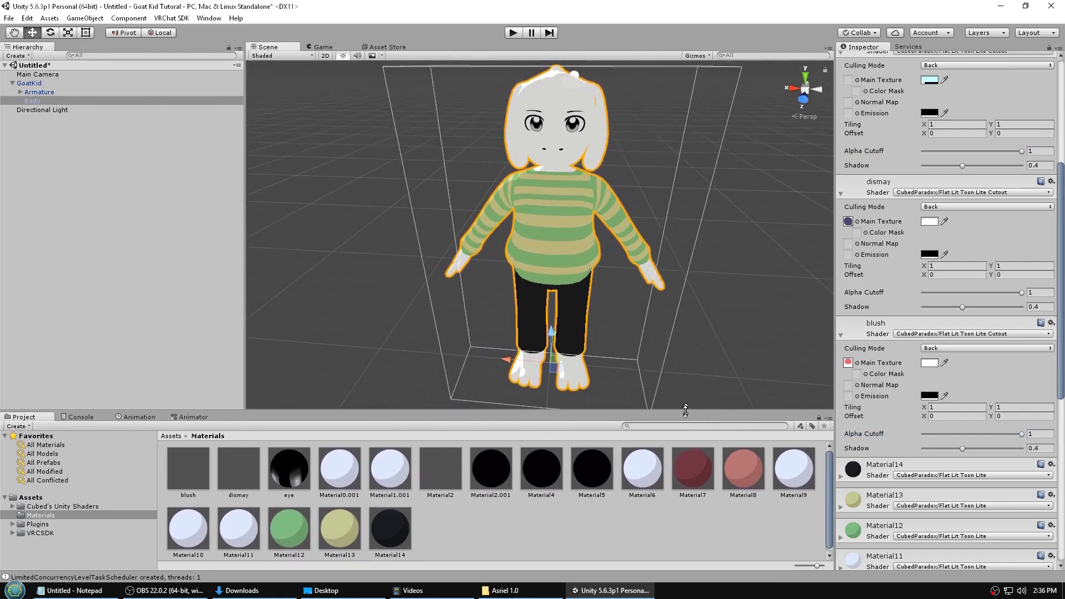
scroll(891, 311, "up", 5)
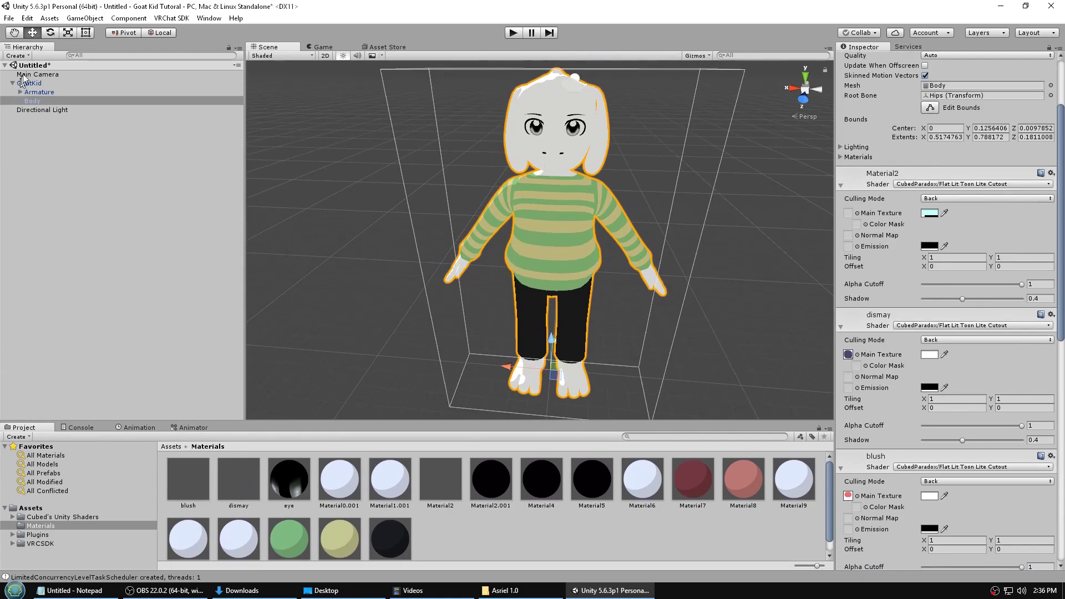
- Add a VRC_Avatar Descriptor component to GoatKid, searching with 'avat'
left_click(26, 84)
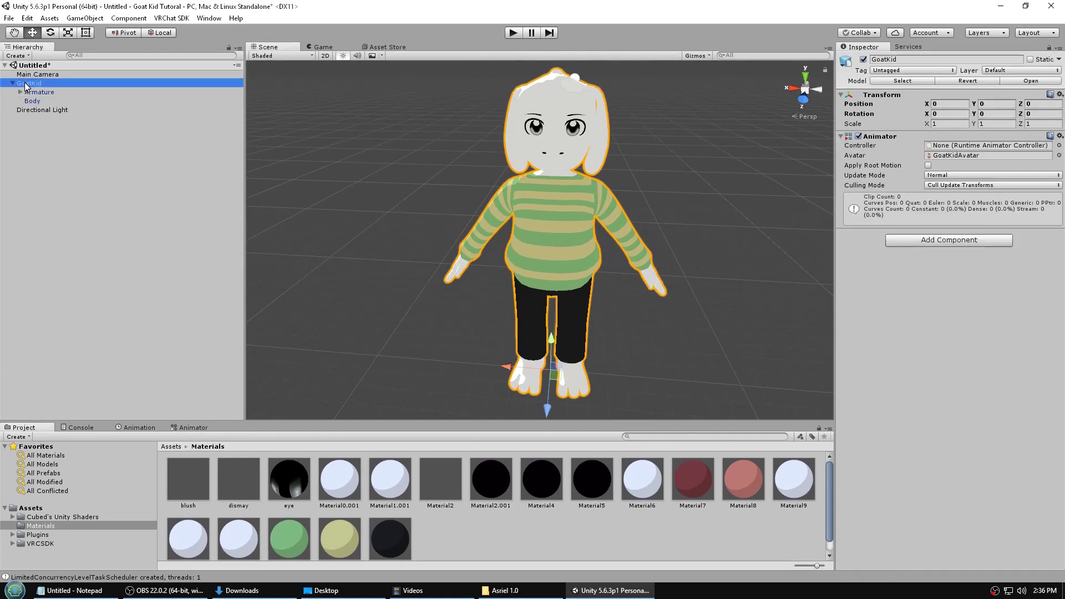
left_click(944, 239)
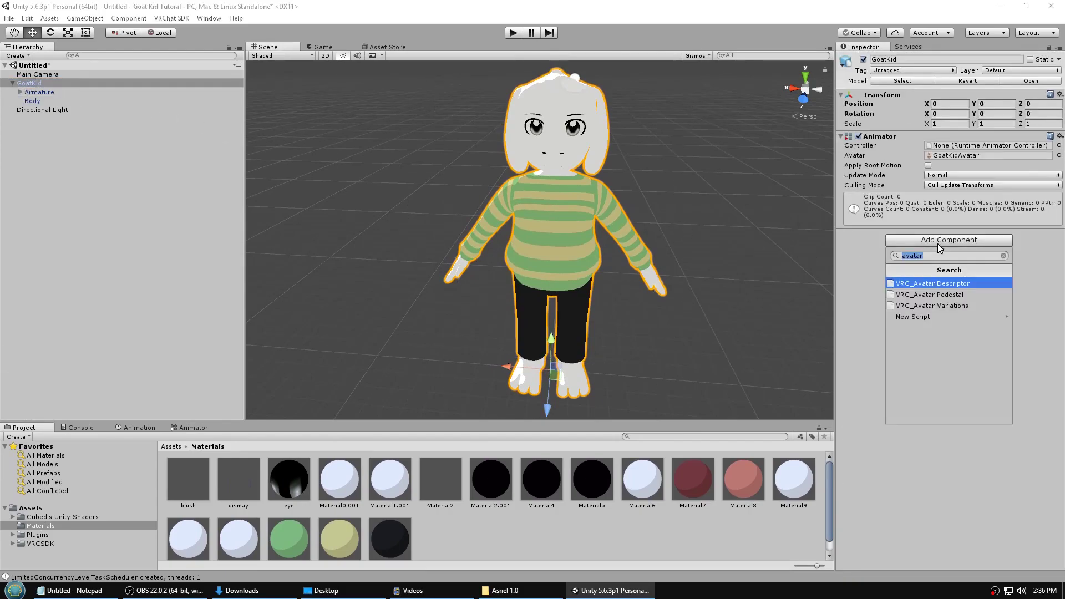
key("BackSpace")
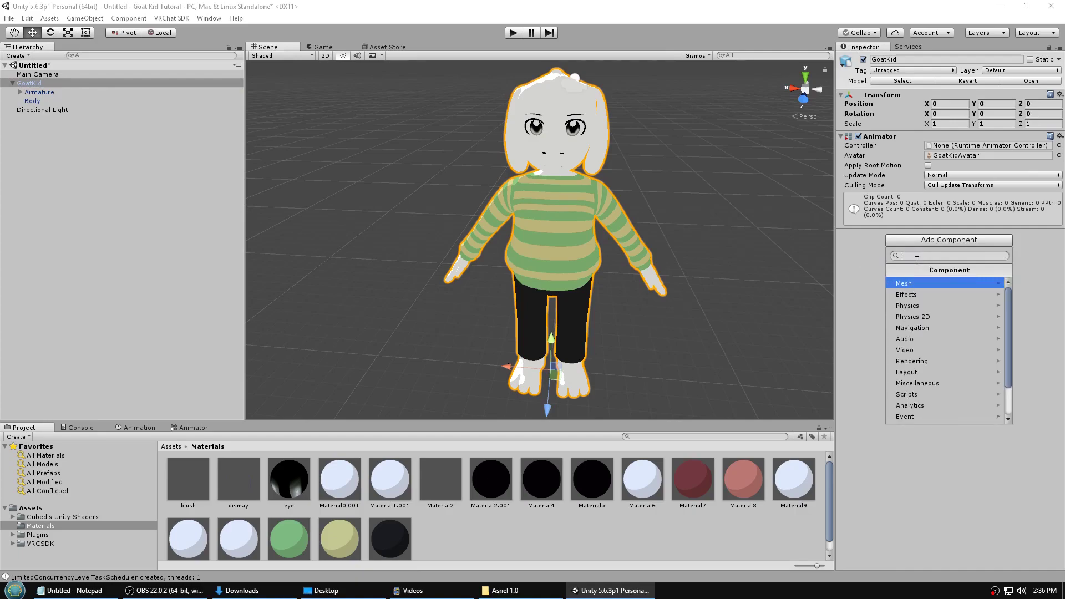
type("avatar")
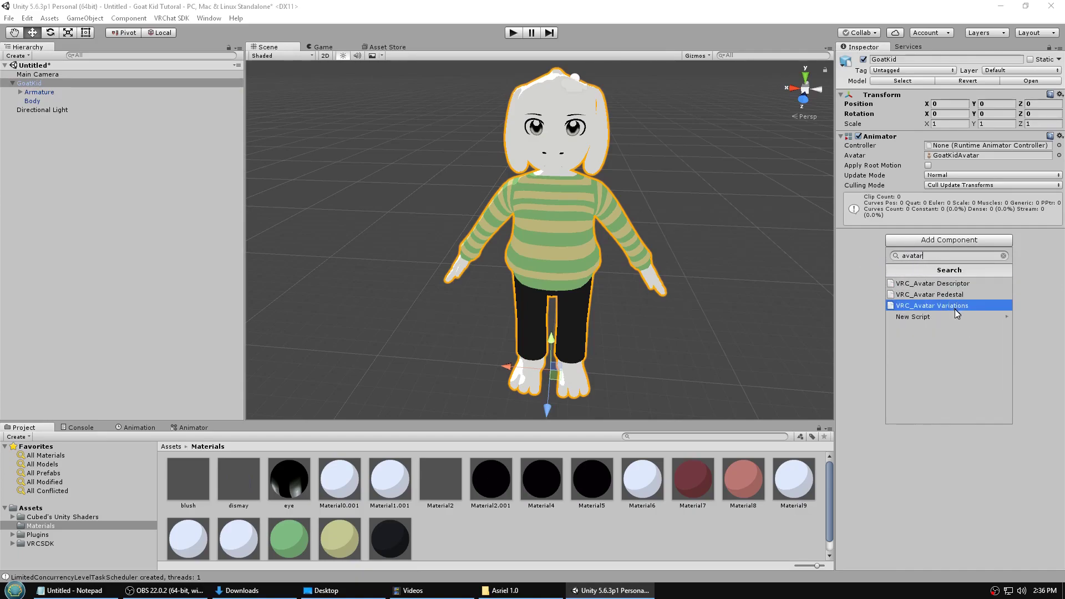
left_click(926, 283)
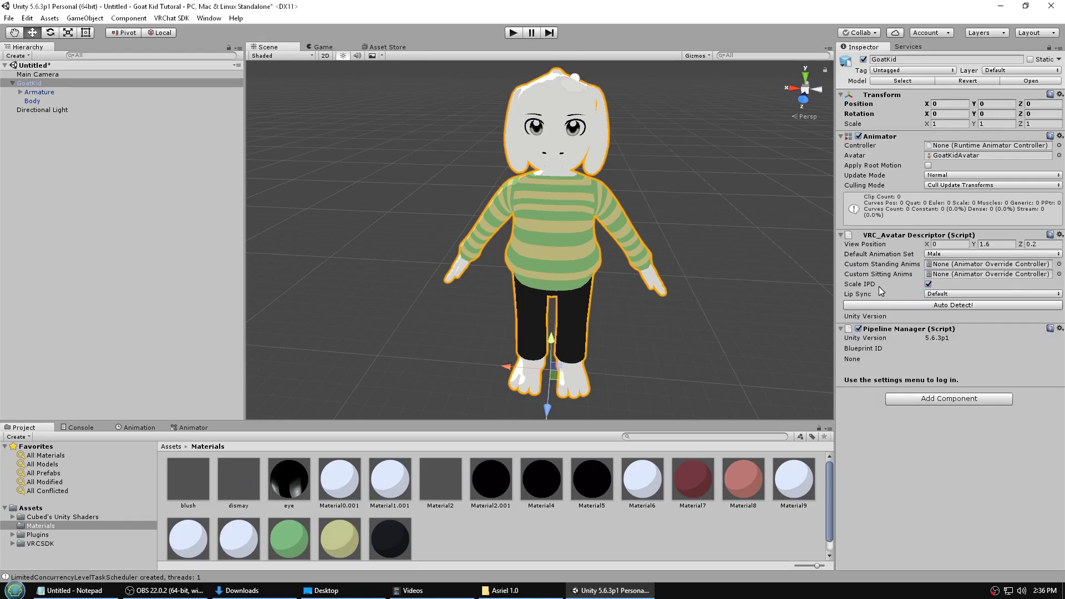
- Keep the Male animation set, use Viseme Blend Shape lip sync, and assign Body as face mesh
left_click(952, 255)
left_click(953, 278)
left_click(946, 254)
left_click(948, 267)
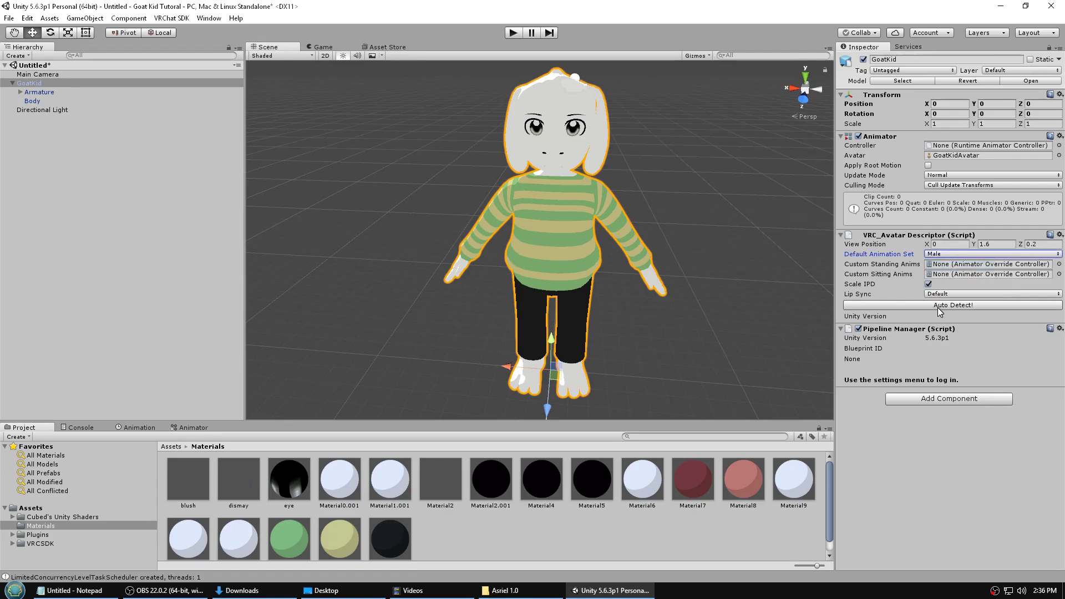
left_click(876, 296)
left_click(937, 296)
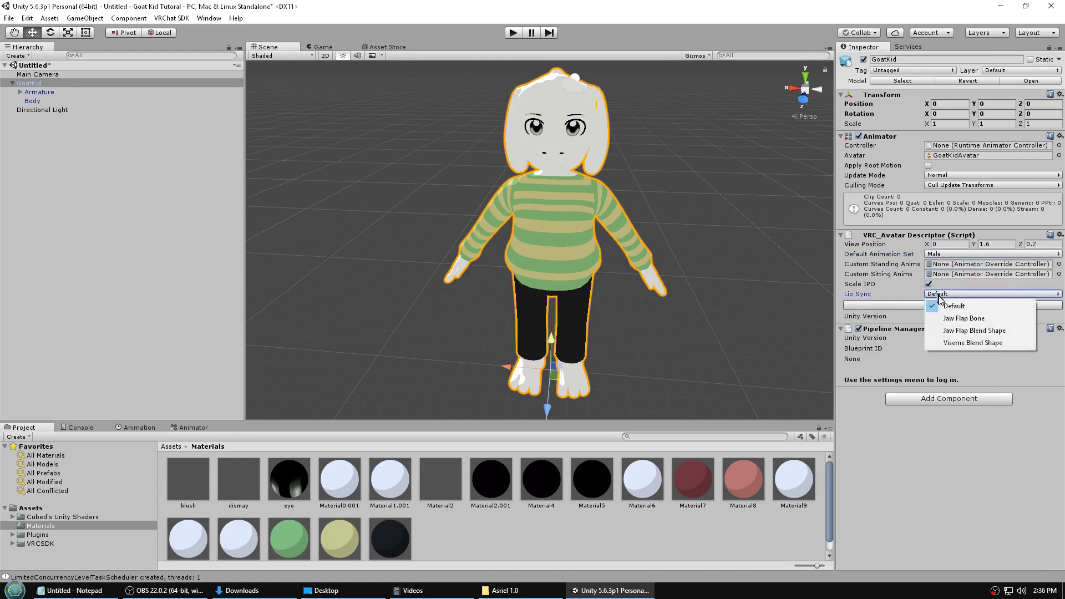
left_click(954, 344)
left_click(944, 304)
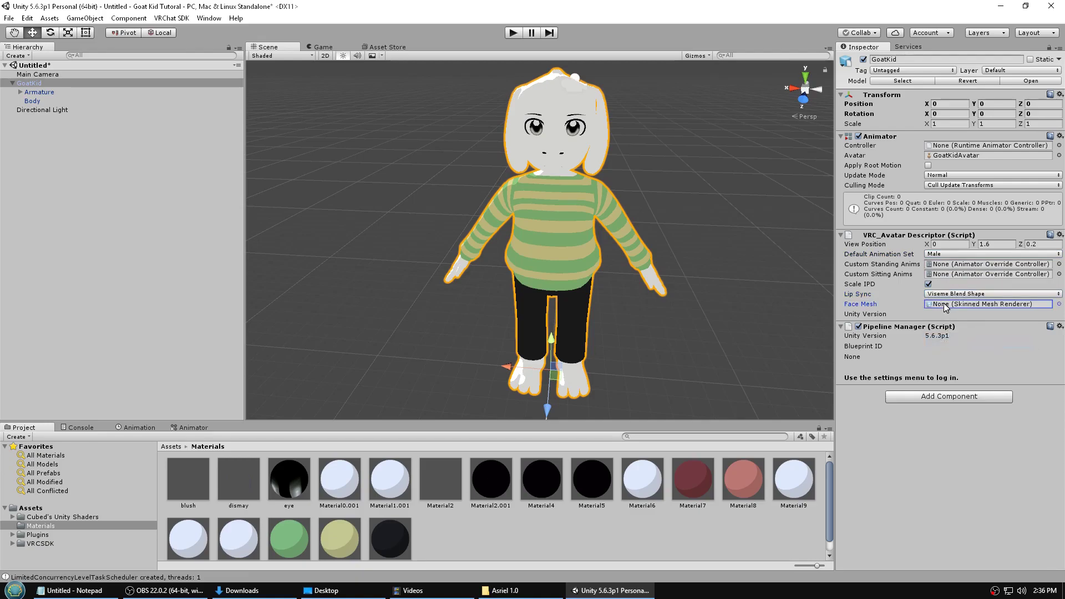
left_click_drag(32, 101, 949, 307)
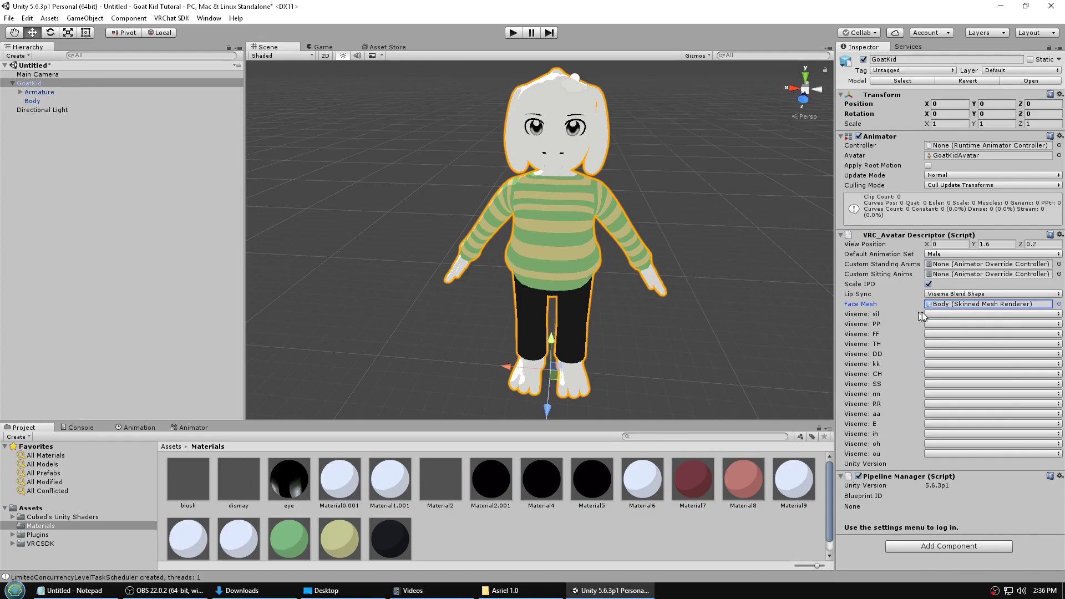
- Map the sil, PP, FF, TH and DD visemes to vrc.v_sil, vrc.v_pp, vrc.v_ff, vrc.v_th, vrc.v_dd
left_click(971, 314)
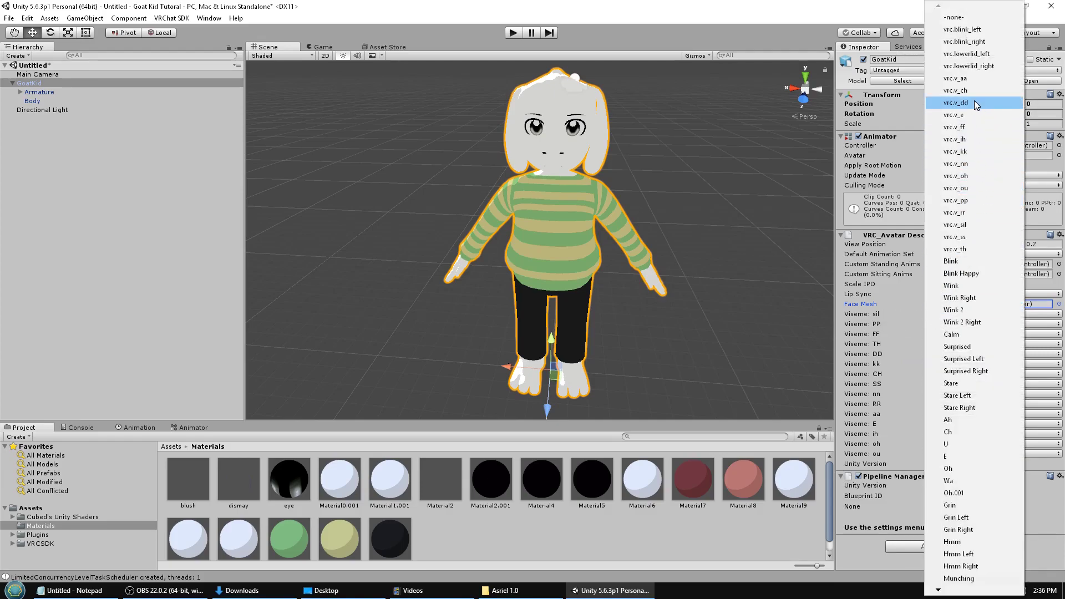
left_click(977, 225)
left_click(947, 324)
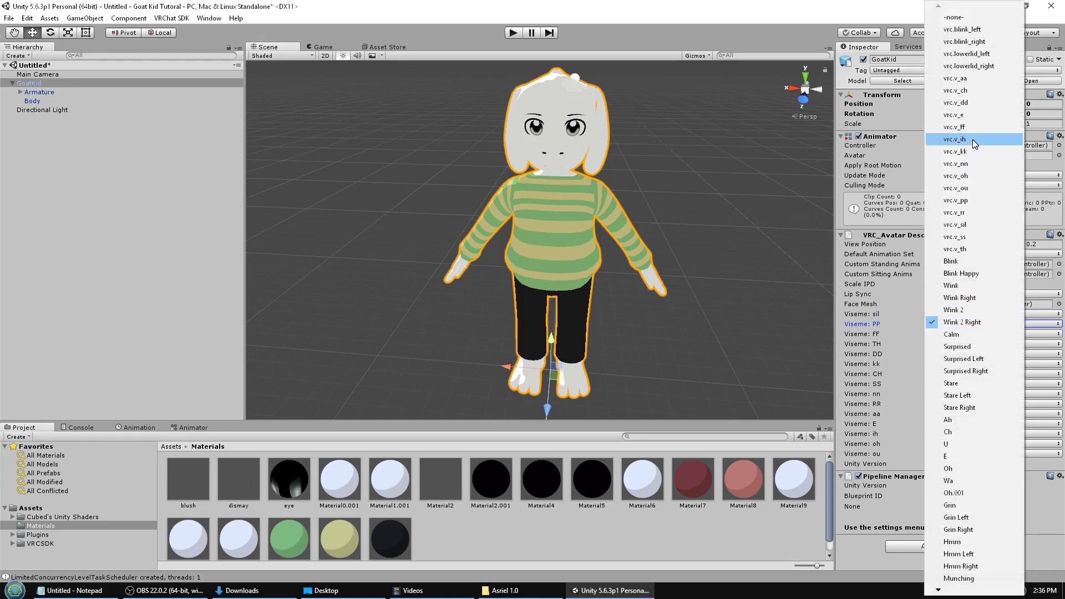
left_click(976, 224)
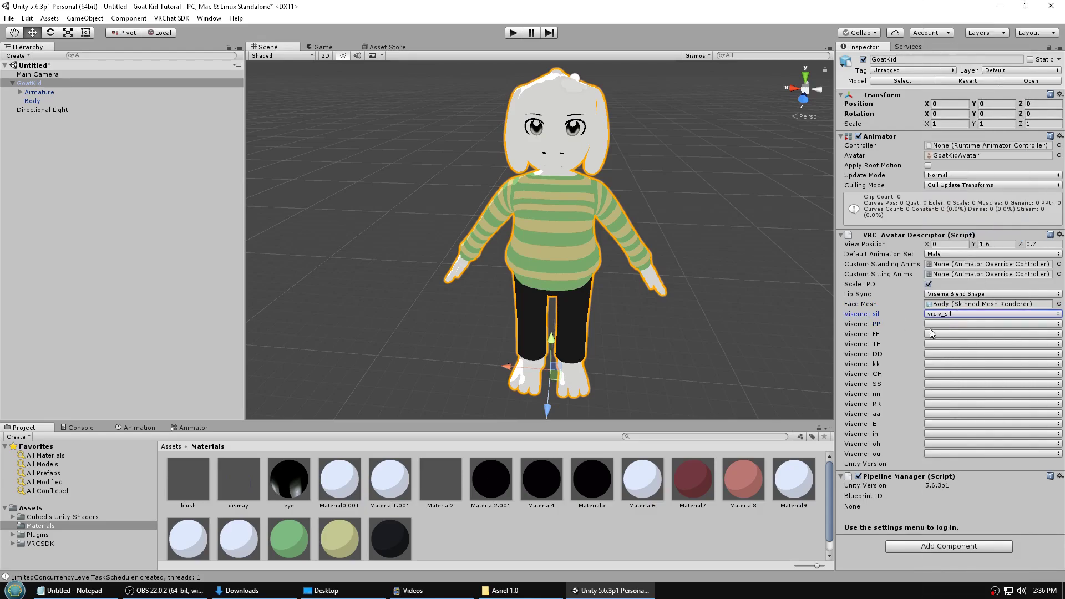
left_click(932, 325)
left_click(969, 200)
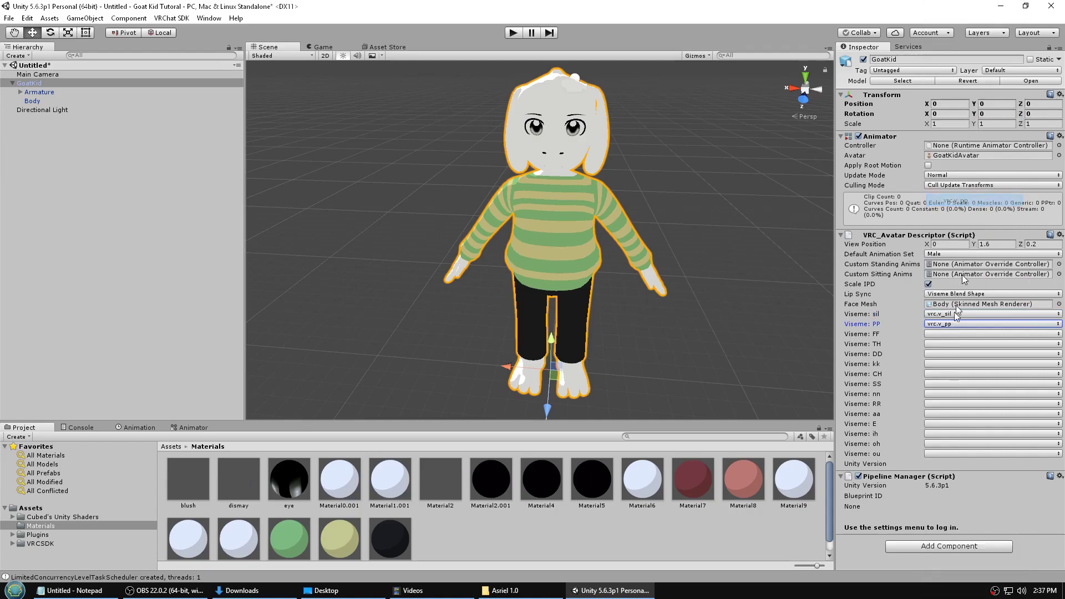
left_click(936, 331)
left_click(970, 127)
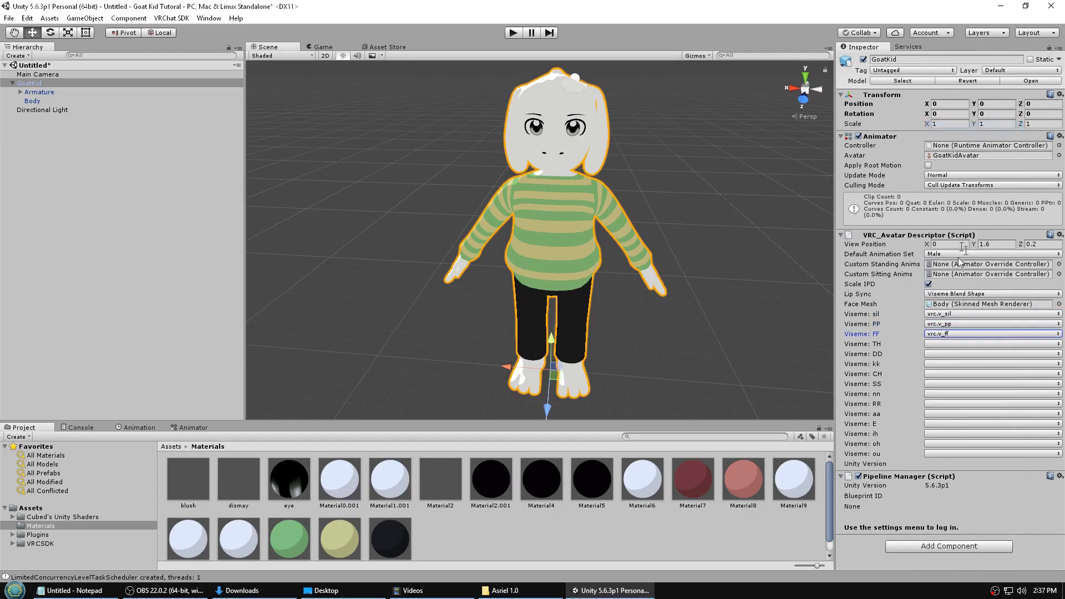
left_click(942, 345)
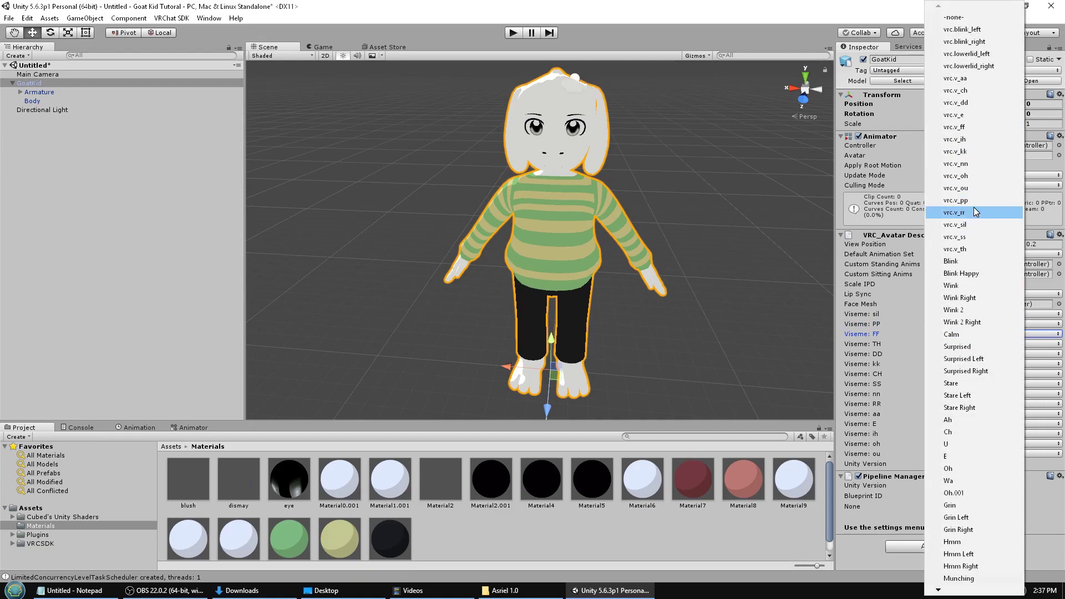
left_click(970, 248)
left_click(954, 353)
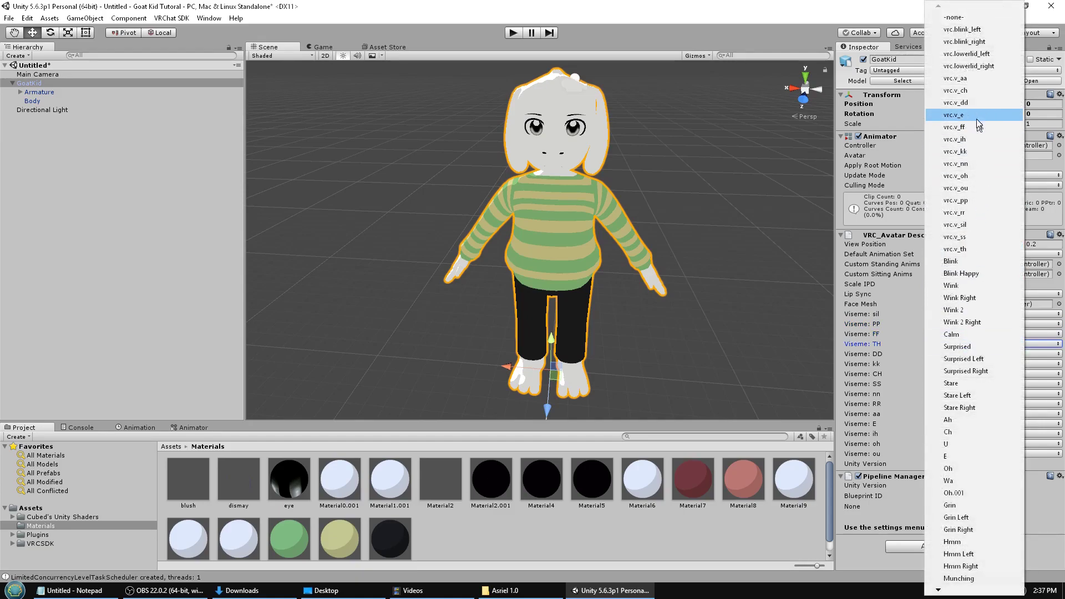
left_click(968, 105)
- Map the kk, CH, SS, nn and RR visemes to their matching vrc.v_ blend shapes
left_click(938, 355)
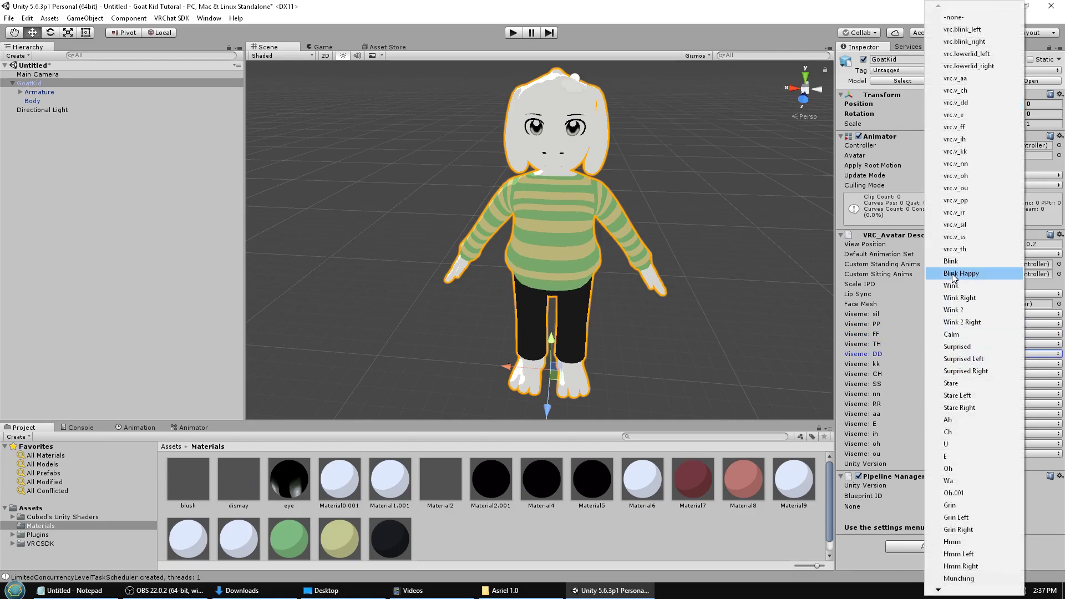
left_click(966, 102)
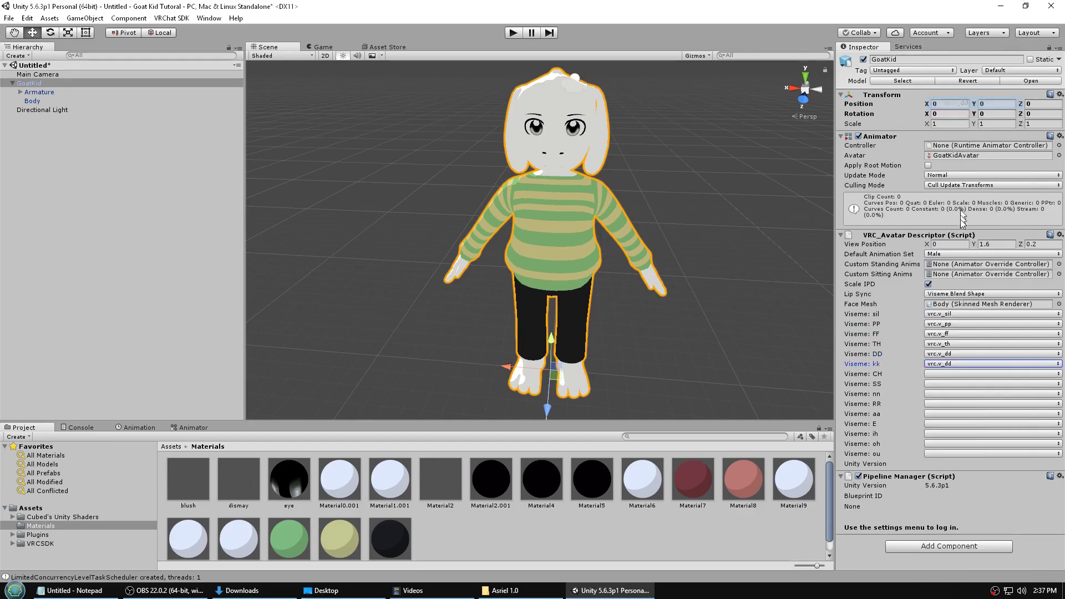
left_click(936, 365)
left_click(965, 152)
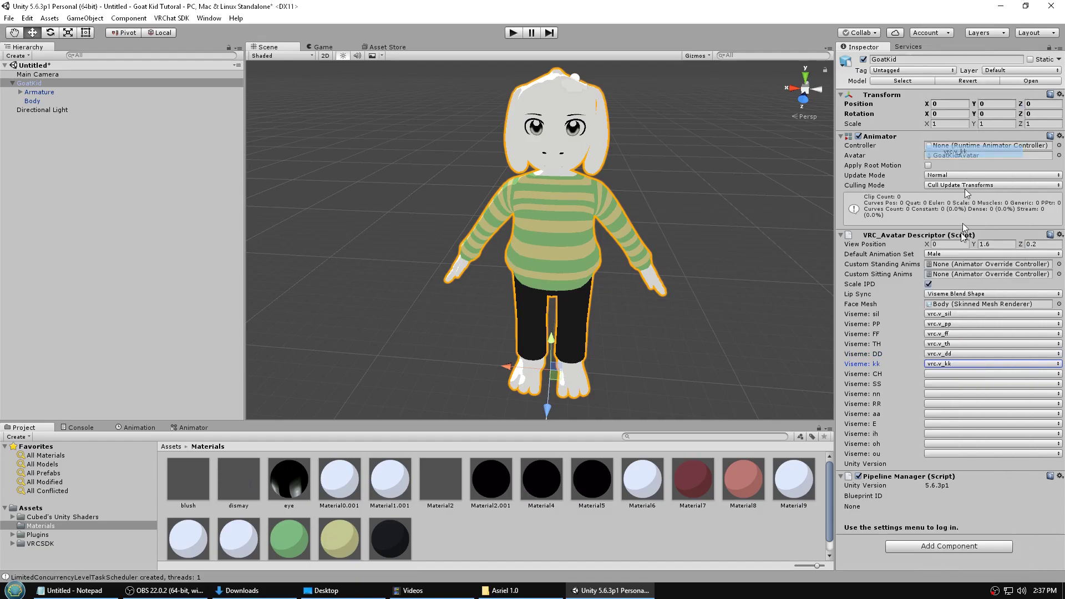
left_click(937, 375)
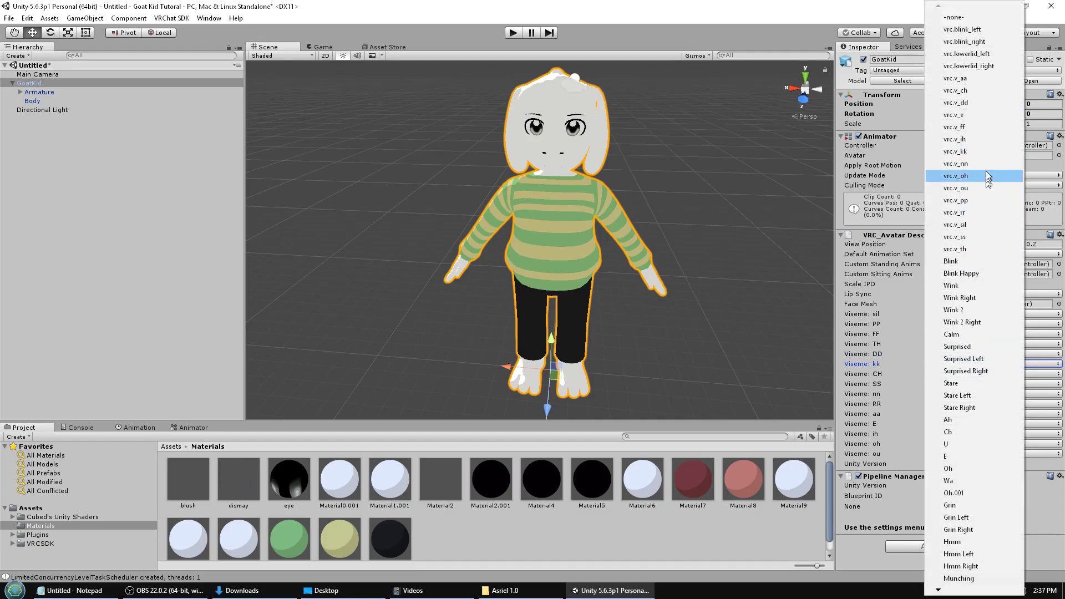
left_click(971, 91)
left_click(959, 383)
left_click(970, 311)
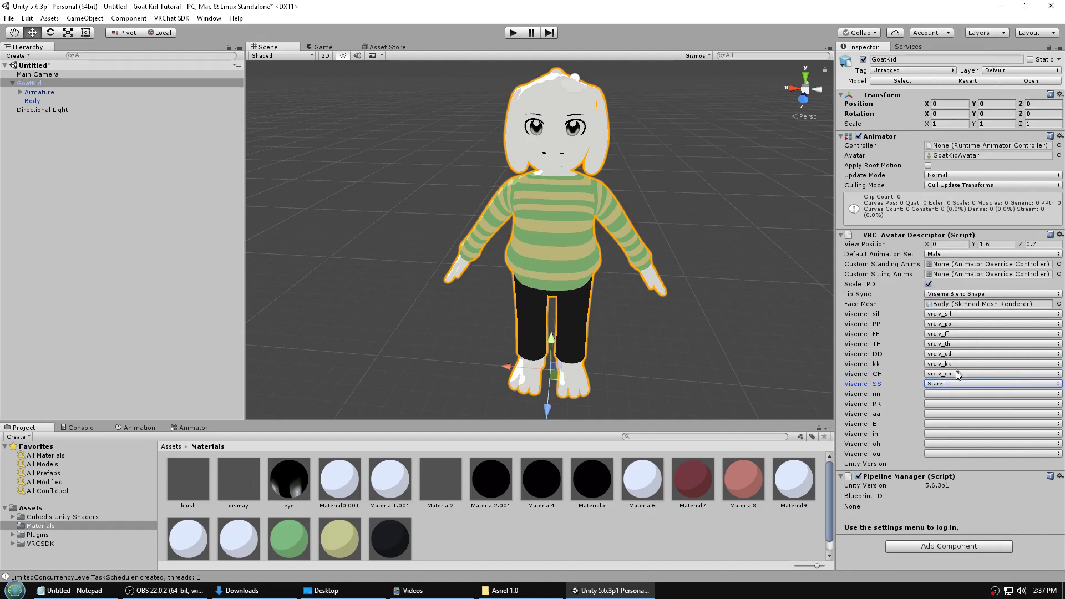
left_click(955, 384)
left_click(955, 384)
left_click(954, 384)
left_click(951, 237)
left_click(937, 392)
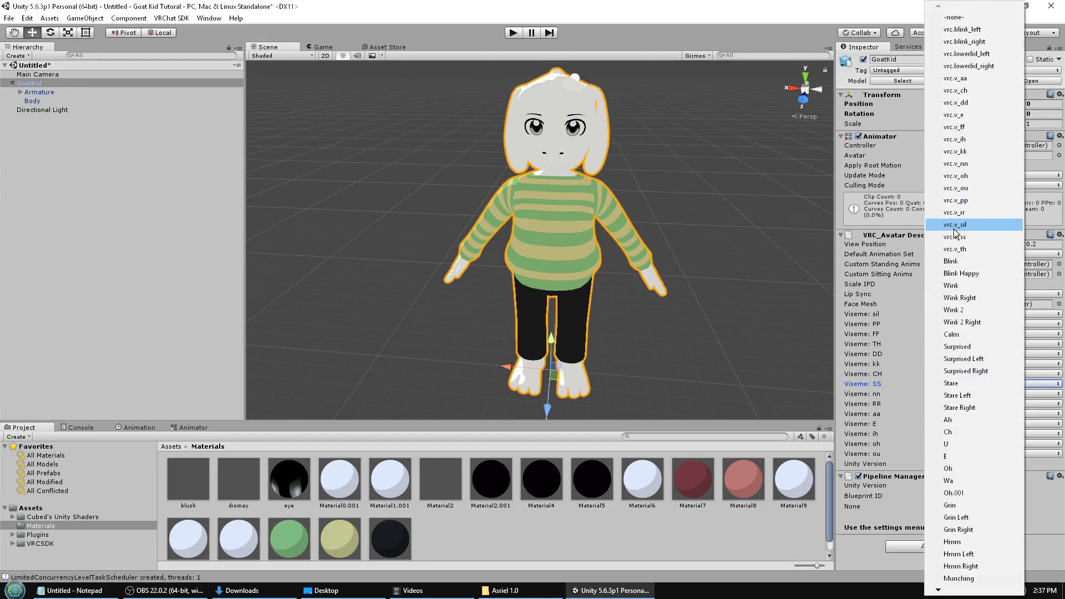
left_click(956, 164)
left_click(930, 394)
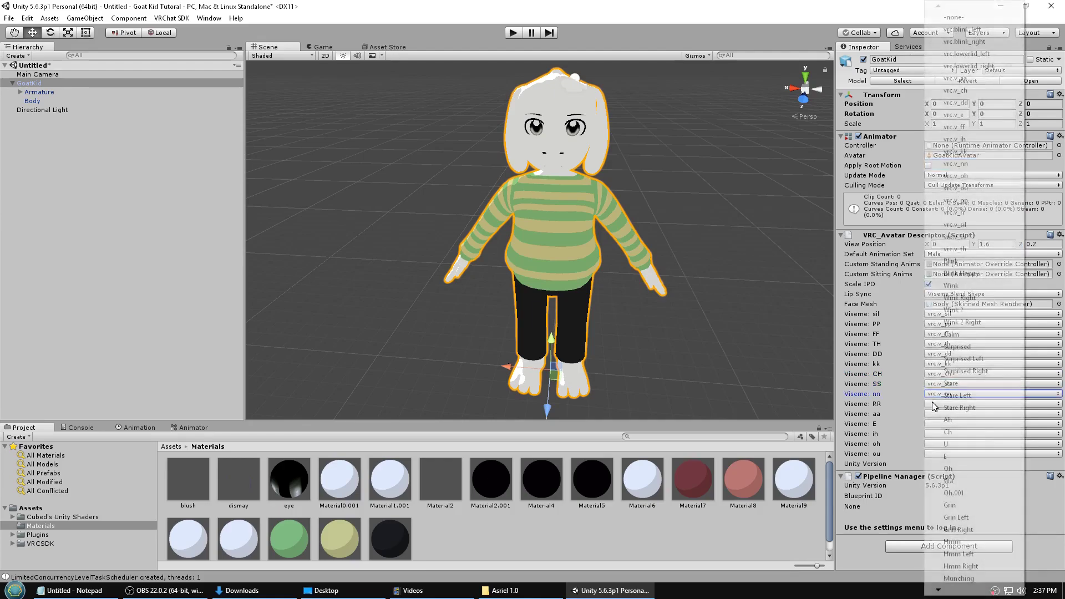
left_click(955, 213)
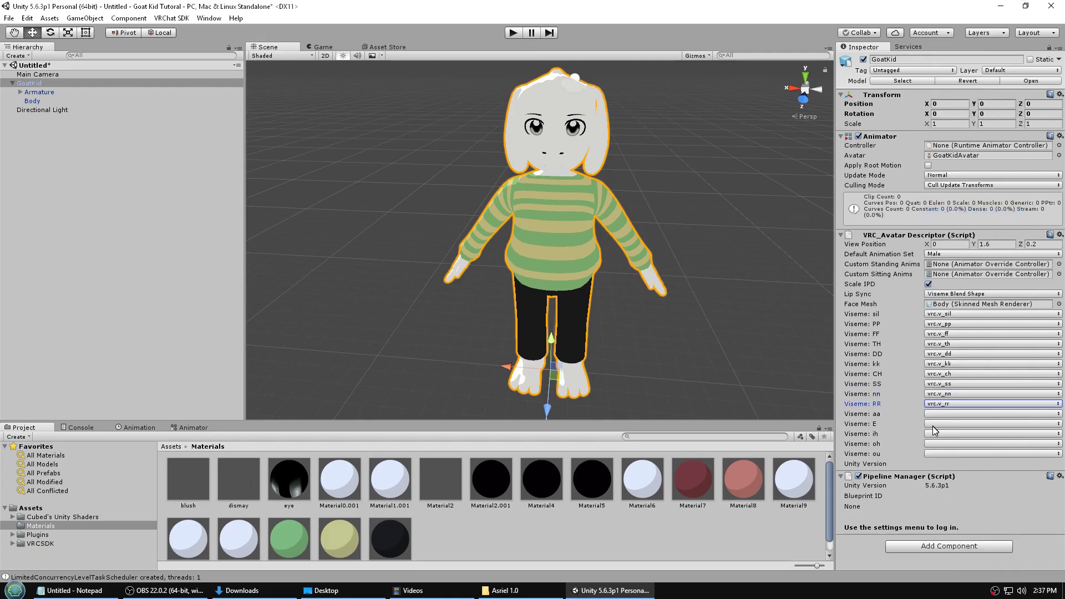
- Map the aa, E, ih, oh and ou visemes to vrc.v_aa, vrc.v_e, vrc.v_ih, vrc.v_oh, vrc.v_ou
left_click(931, 415)
left_click(954, 81)
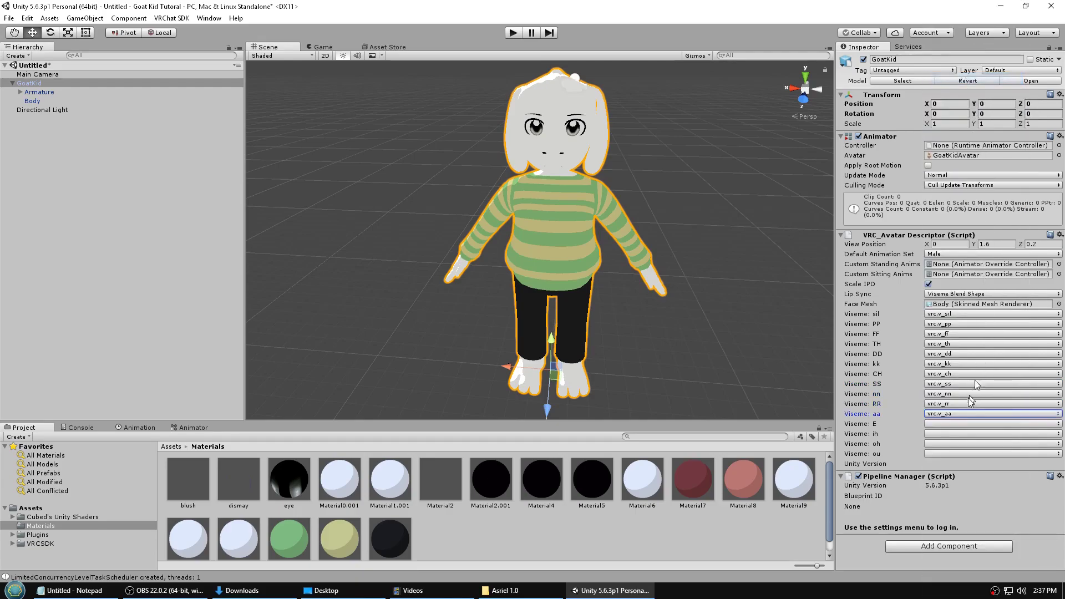
left_click(961, 424)
left_click(955, 114)
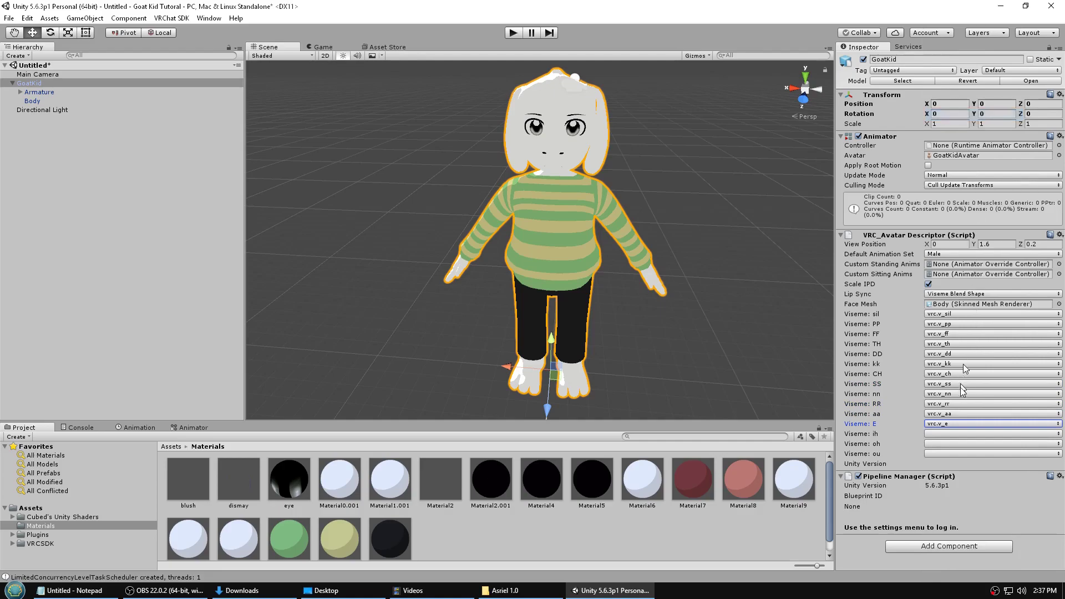
left_click(950, 434)
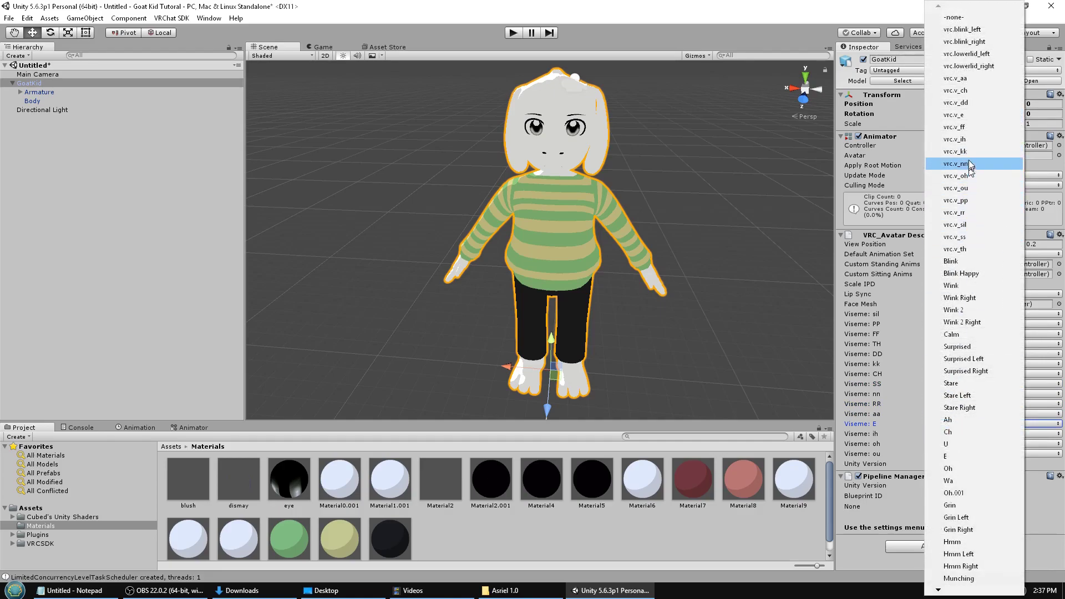
left_click(966, 139)
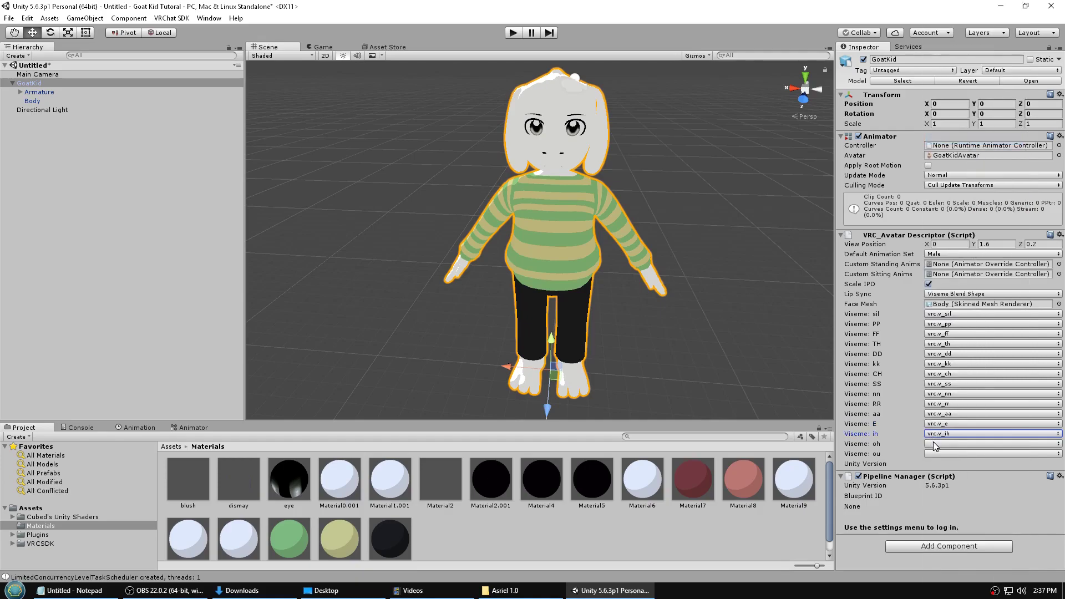
left_click(936, 444)
left_click(971, 175)
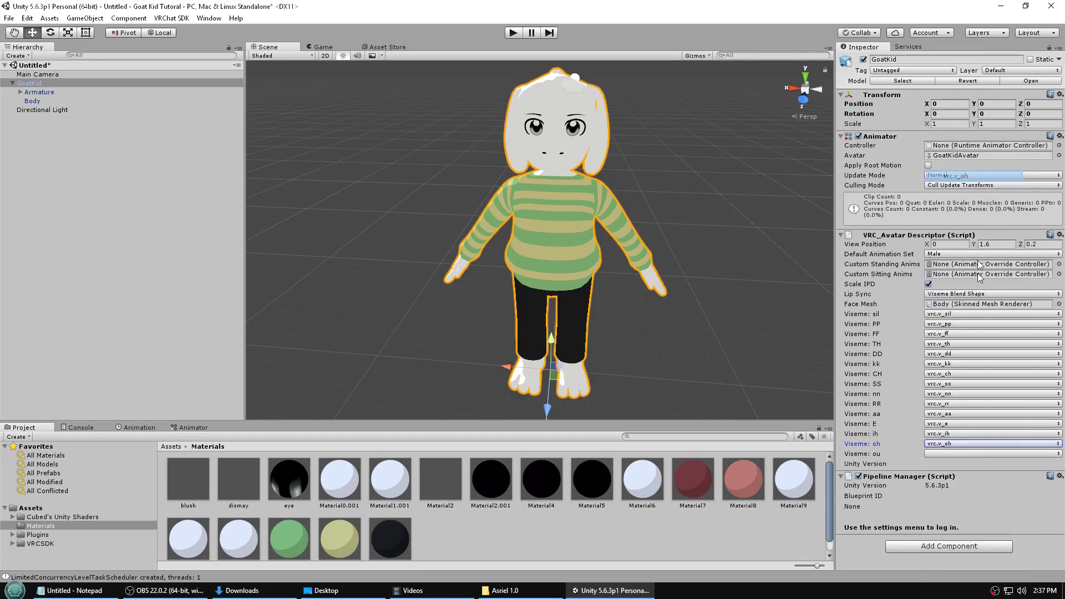
left_click(957, 454)
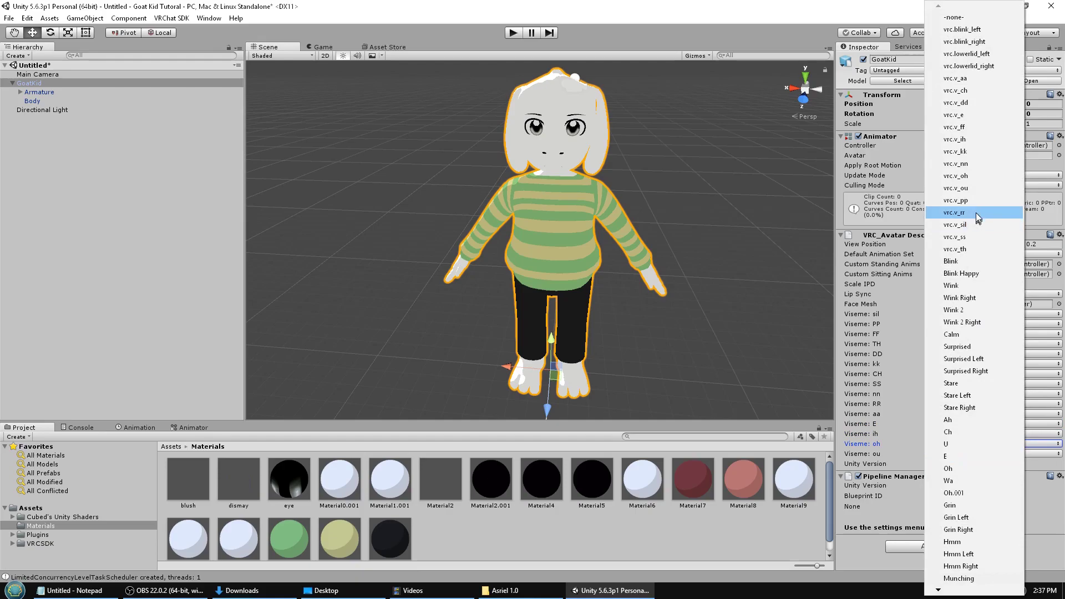
left_click(977, 188)
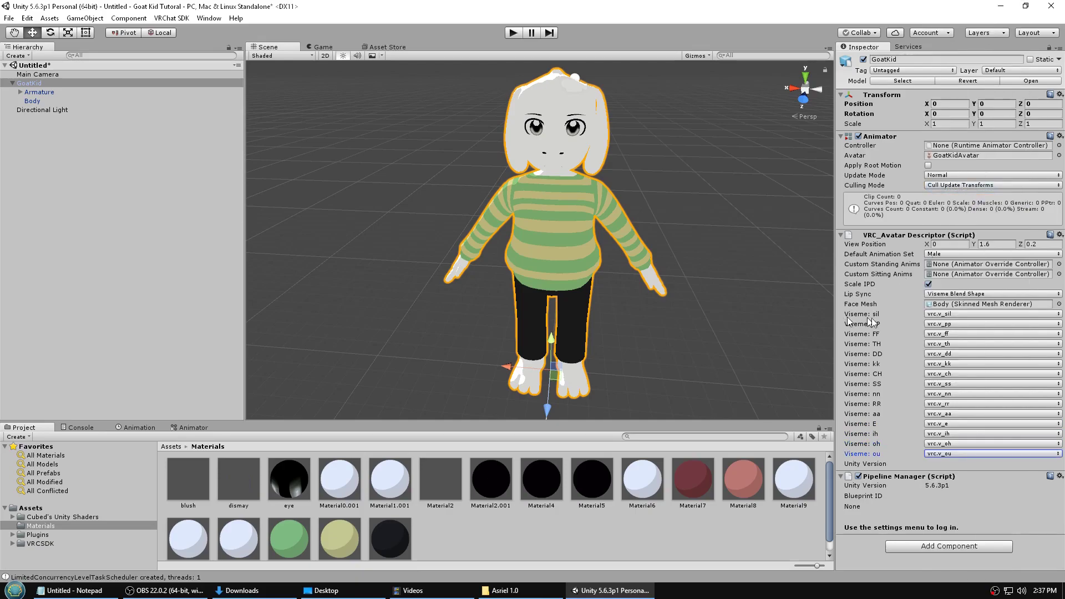
left_click(866, 247)
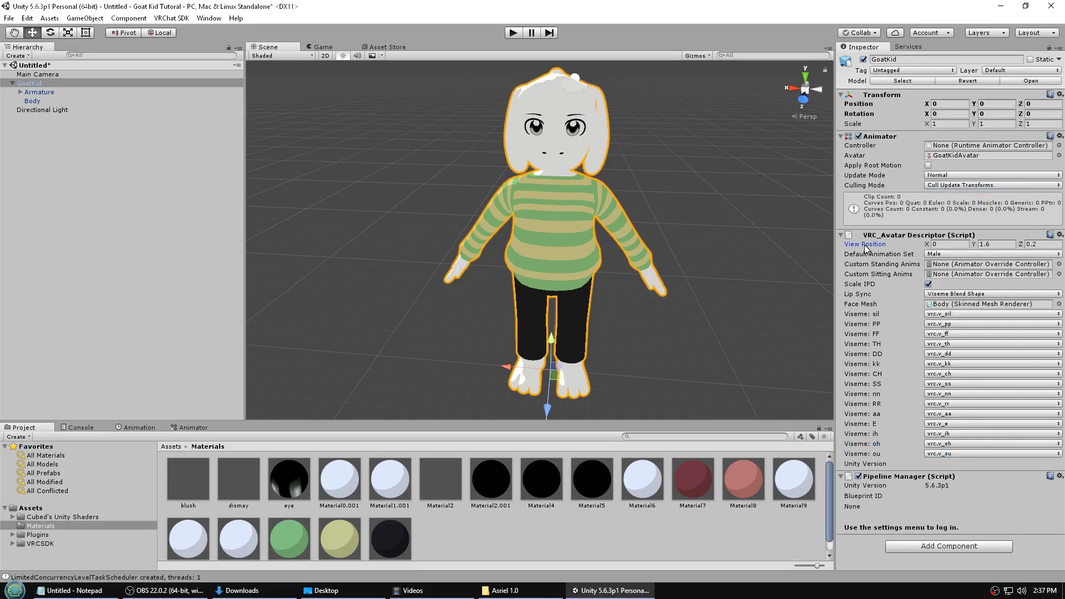
- Frame GoatKid's head in a right side view of the scene
middle_click_drag(605, 185, 643, 212)
right_click_drag(644, 212, 427, 204)
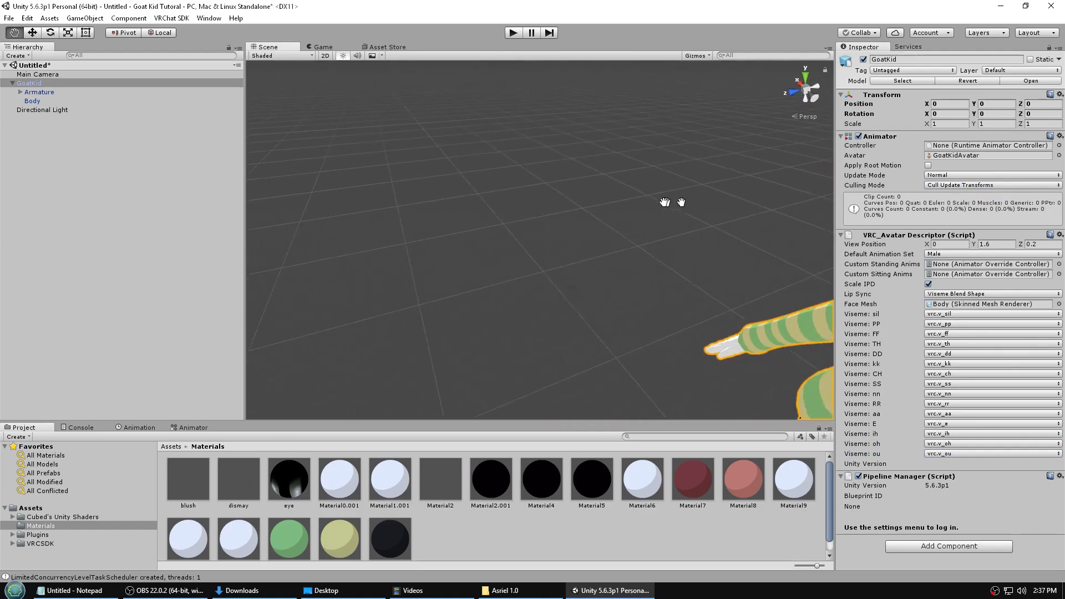
middle_click_drag(675, 202, 533, 203)
scroll(533, 206, "down", 5)
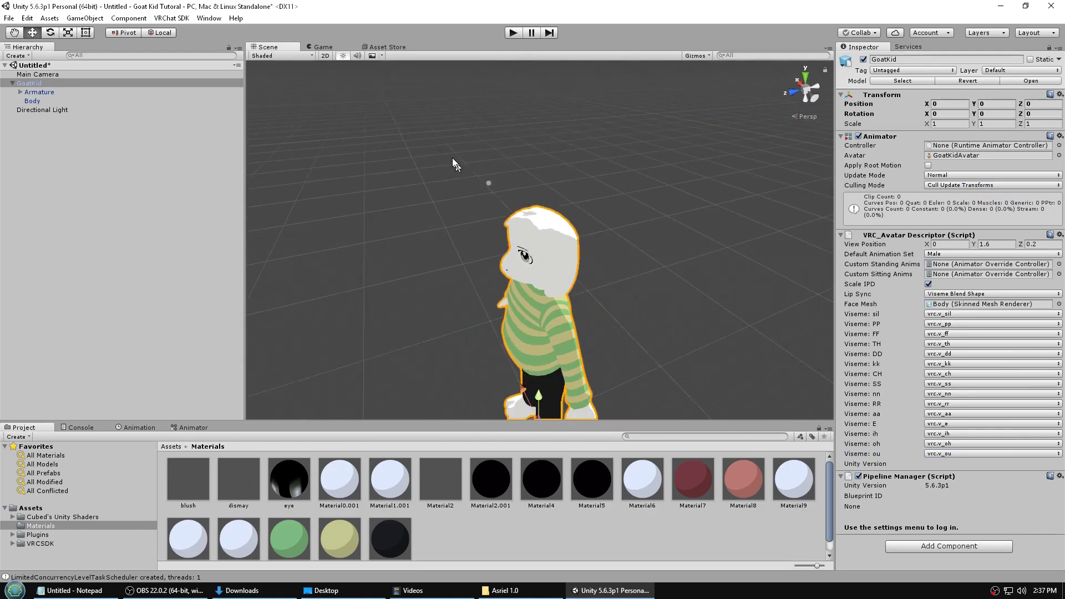
left_click(805, 90)
left_click(814, 88)
left_click(812, 88)
left_click(817, 86)
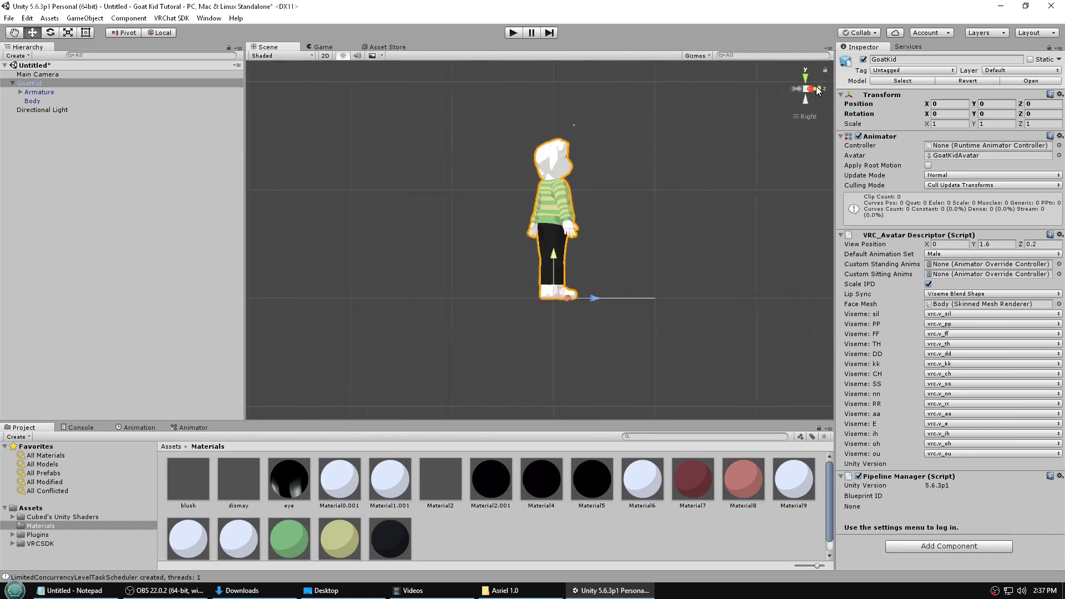
scroll(666, 149, "up", 10)
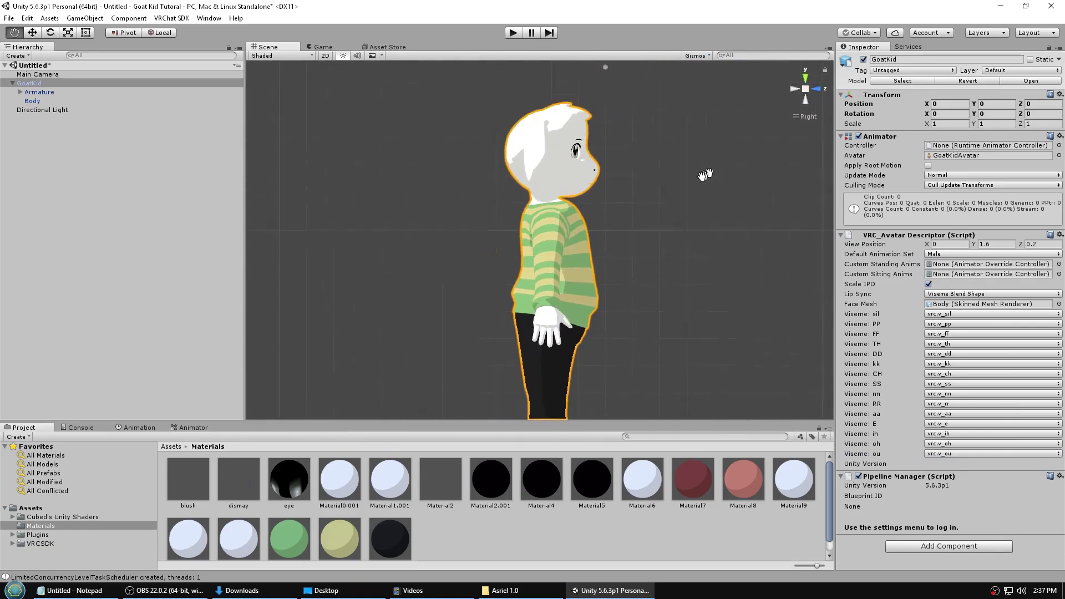
scroll(514, 224, "up", 5)
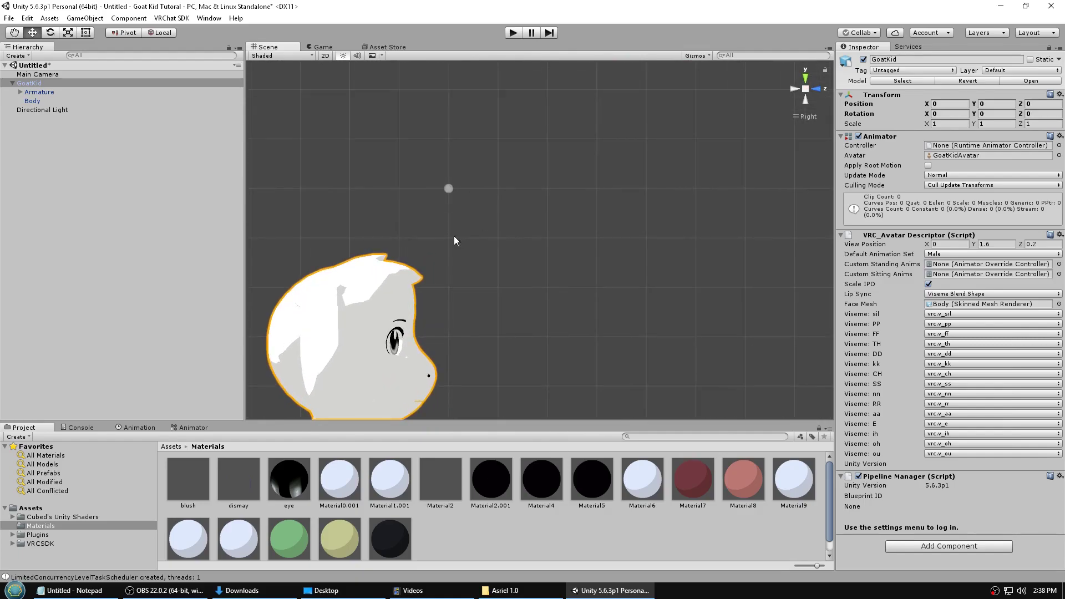
middle_click_drag(400, 292, 490, 228)
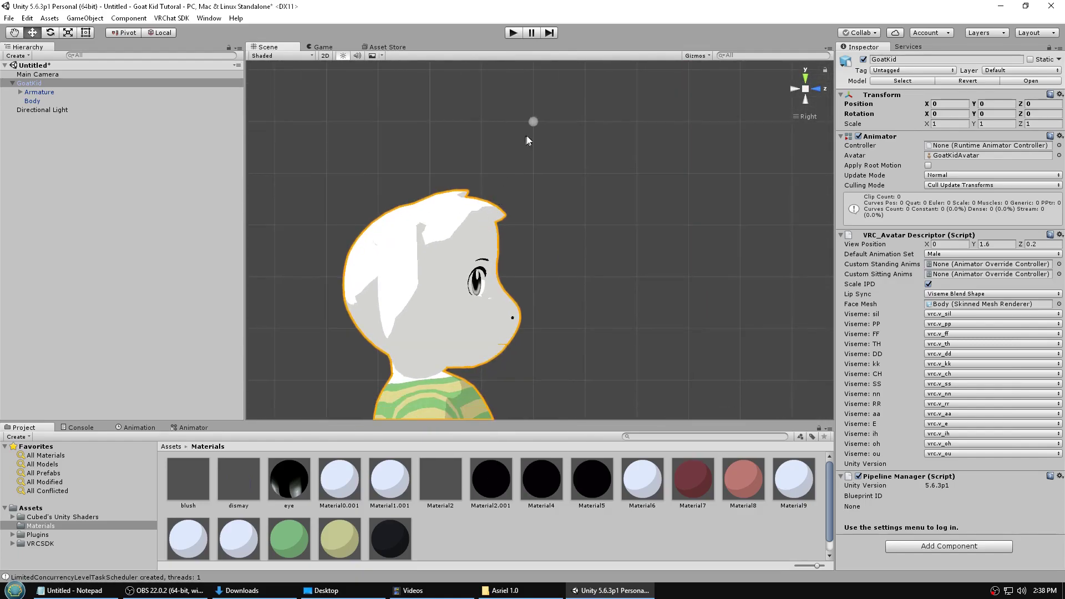
- Set the avatar View Position to Y 1.3 and Z 0.1, checking it from front and perspective views
left_click(997, 246)
key("BackSpace")
left_click(1044, 245)
left_click(817, 92)
scroll(674, 188, "down", 5)
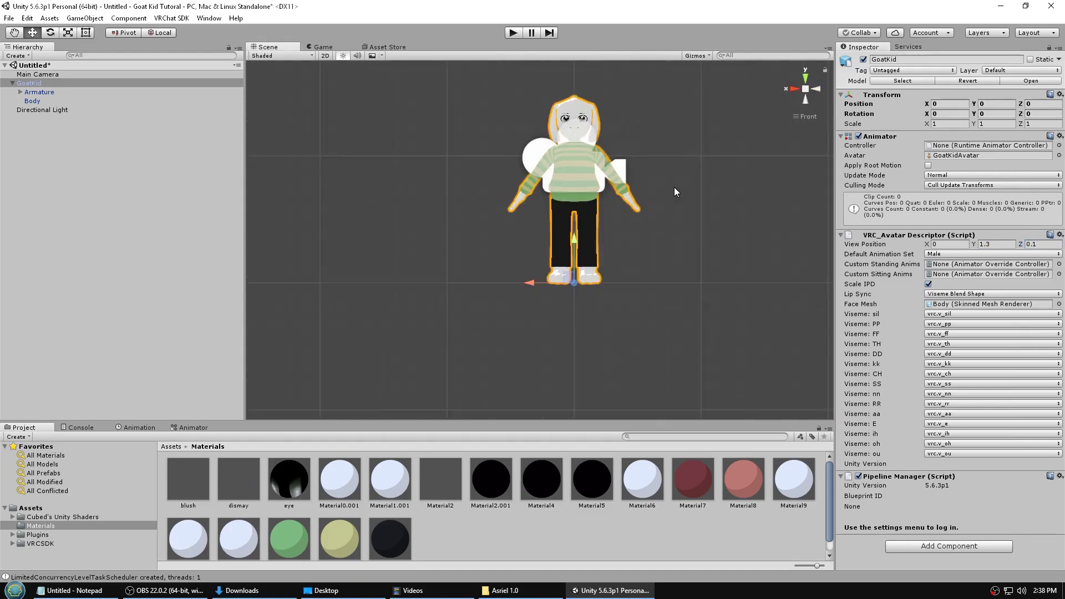
scroll(674, 188, "up", 8)
middle_click_drag(664, 147, 669, 222)
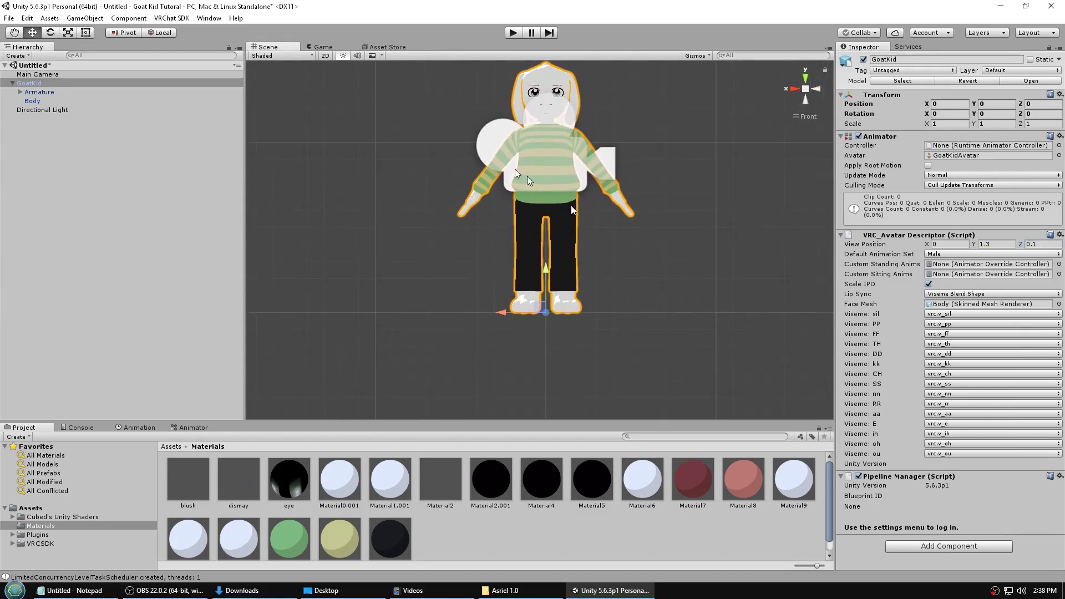
right_click_drag(444, 138, 561, 198)
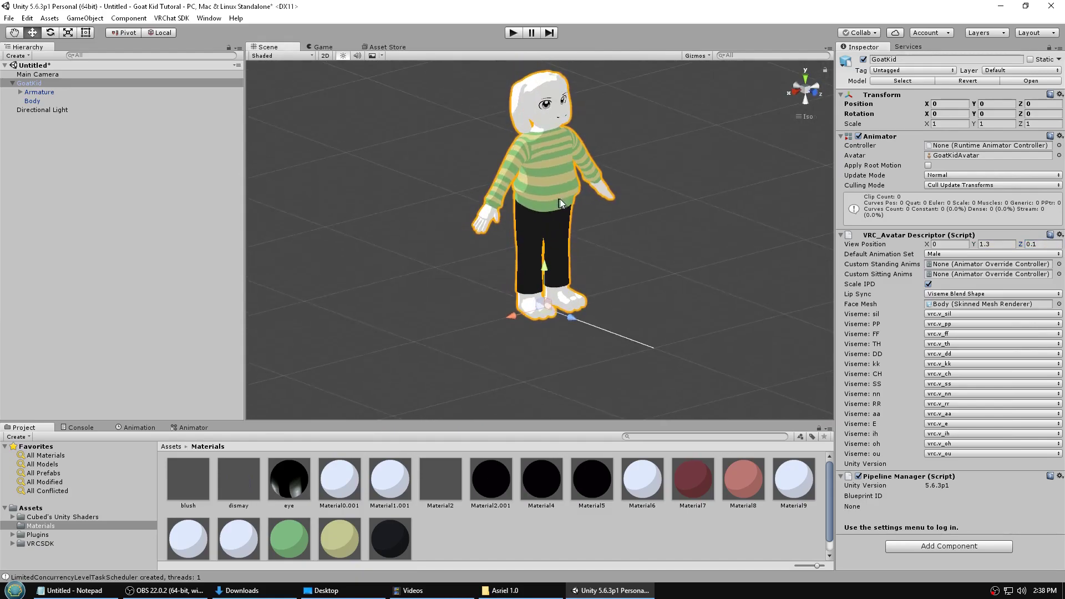
left_click(807, 93)
scroll(646, 128, "up", 2)
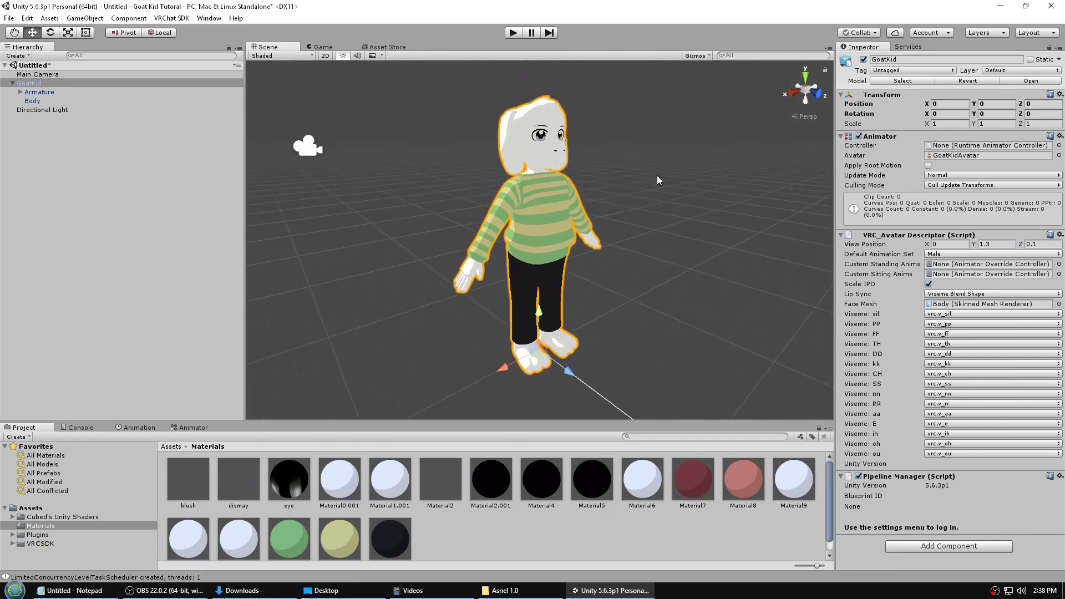
- Set the GoatKid model asset's rig Animation Type to Humanoid and apply it
left_click(22, 85)
left_click(888, 82)
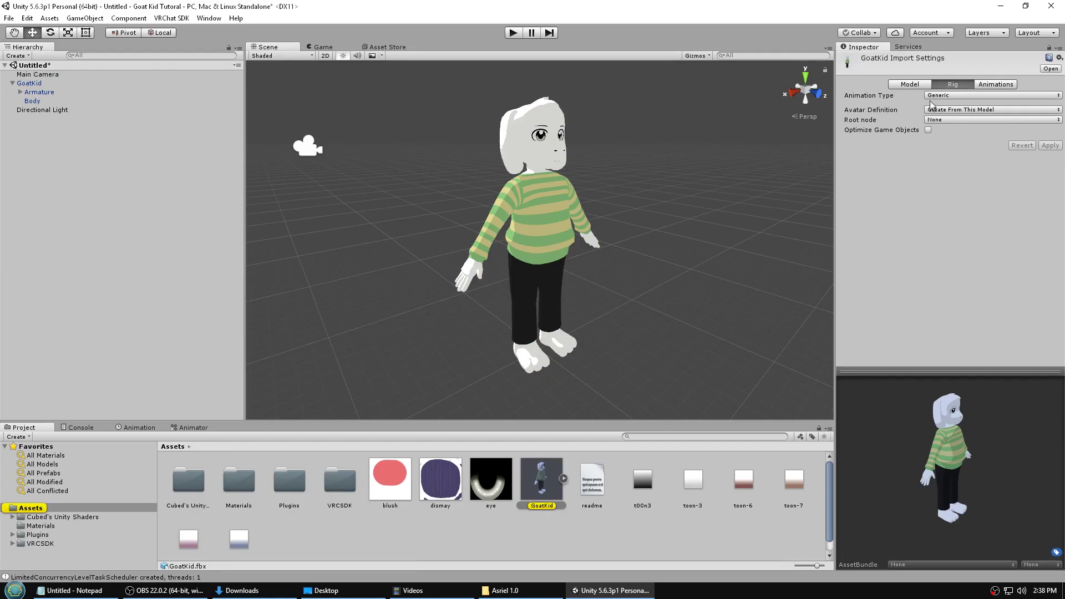
left_click(938, 96)
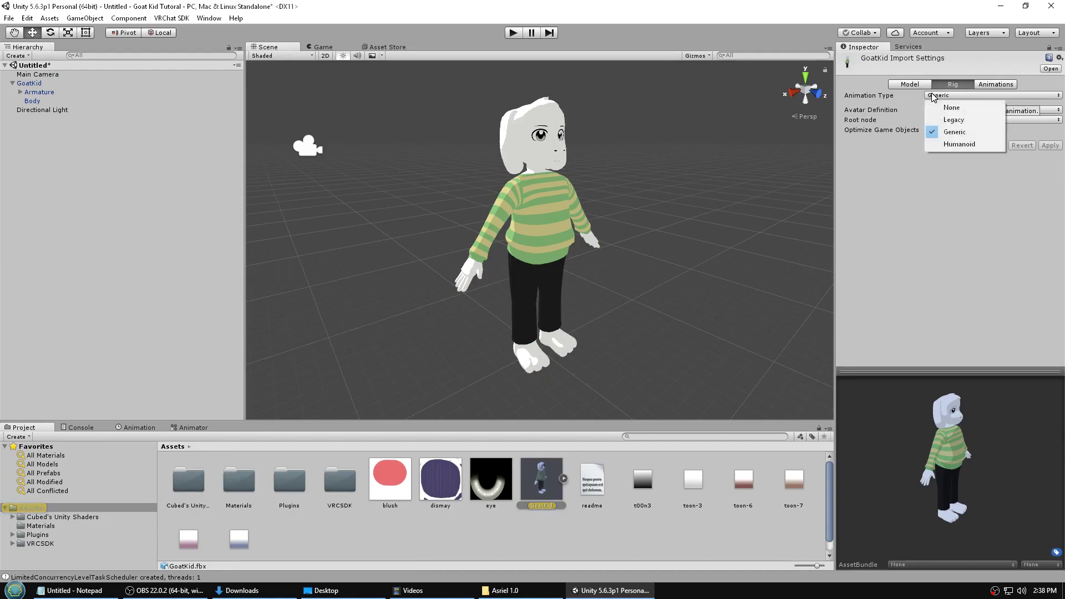
left_click(959, 144)
left_click(1050, 164)
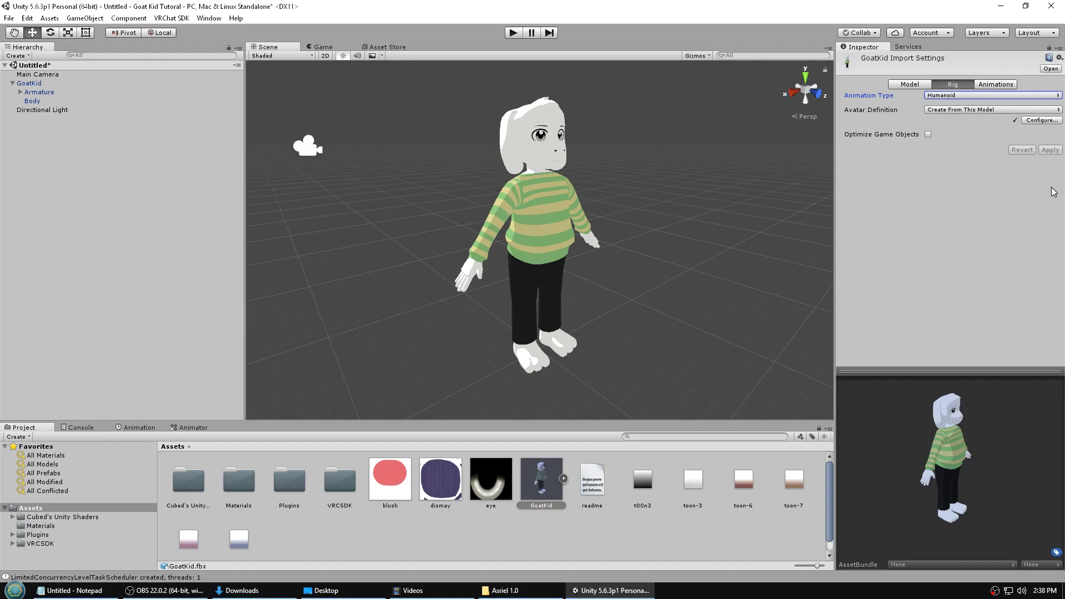
- Open the avatar bone configuration, saving the scene as goatkid when prompted
left_click(1041, 121)
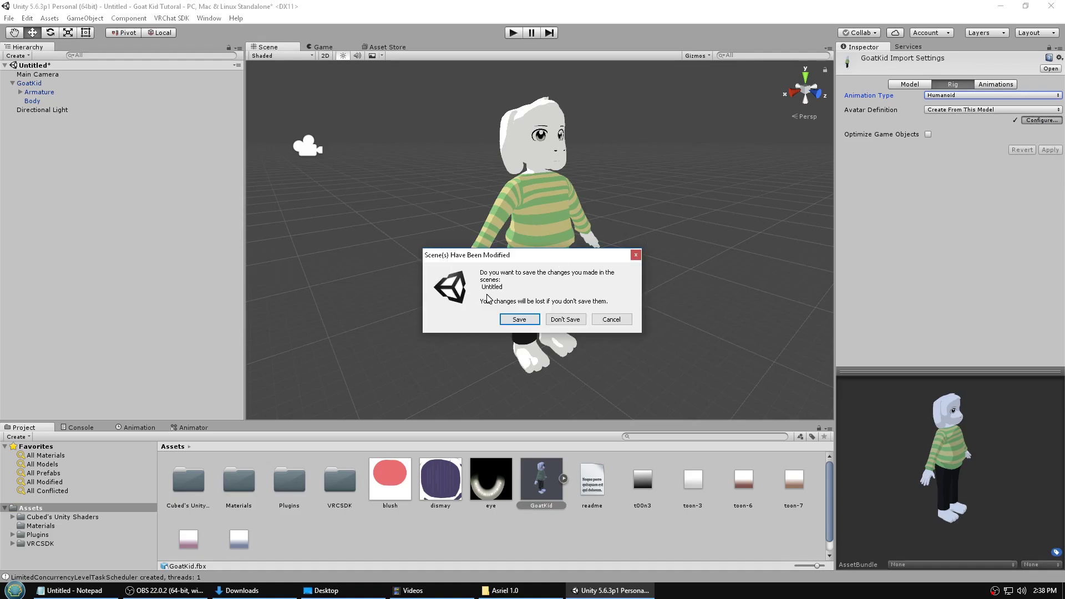
left_click(516, 320)
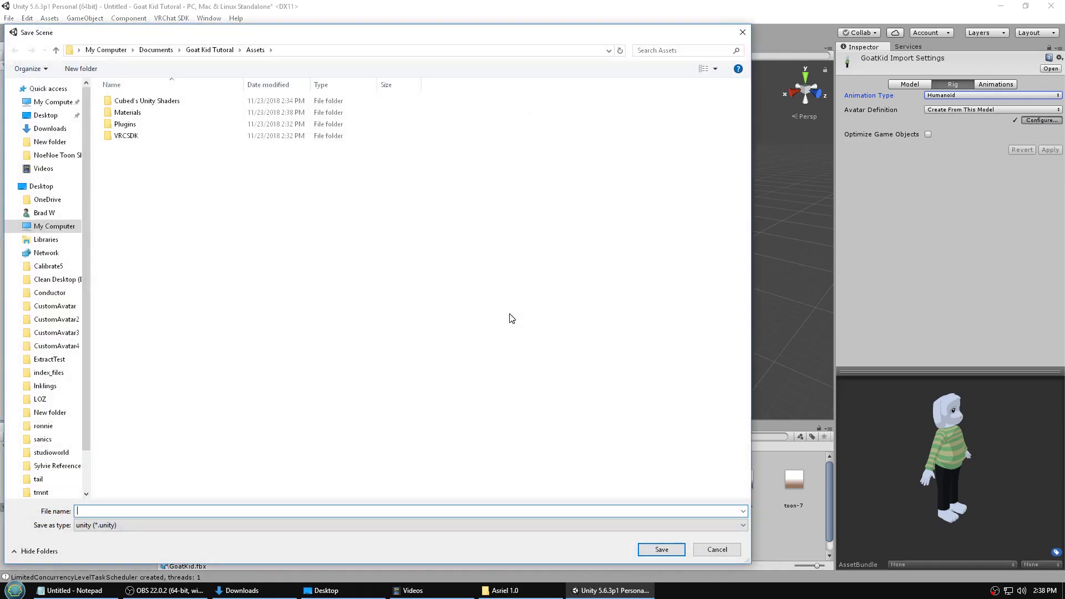
type("goatkid")
key("Return")
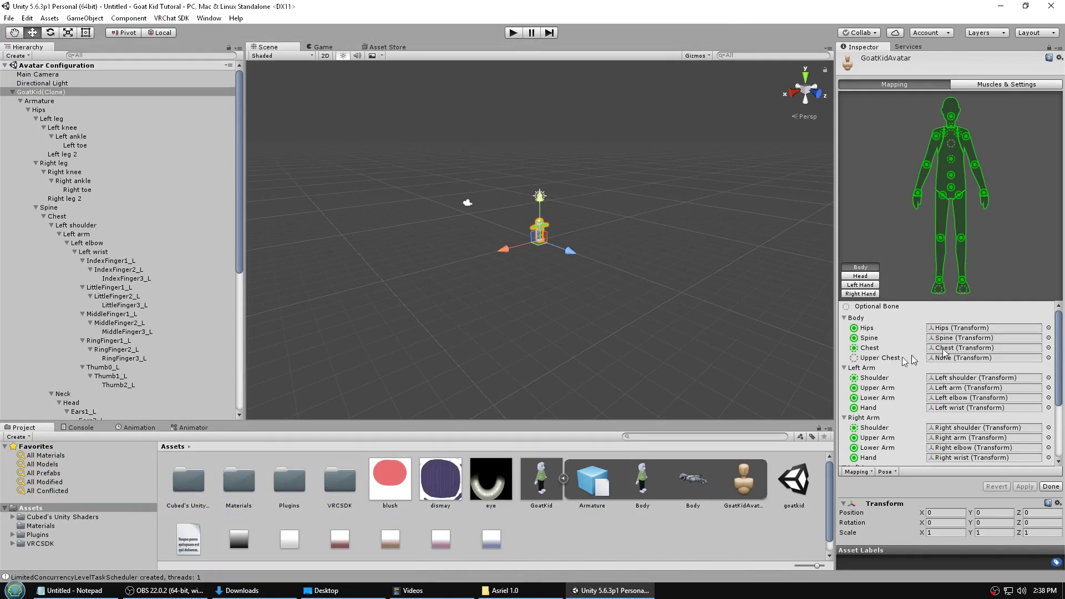
- Leave the left toes unassigned and clear the Jaw bone mapping to None
scroll(888, 363, "down", 3)
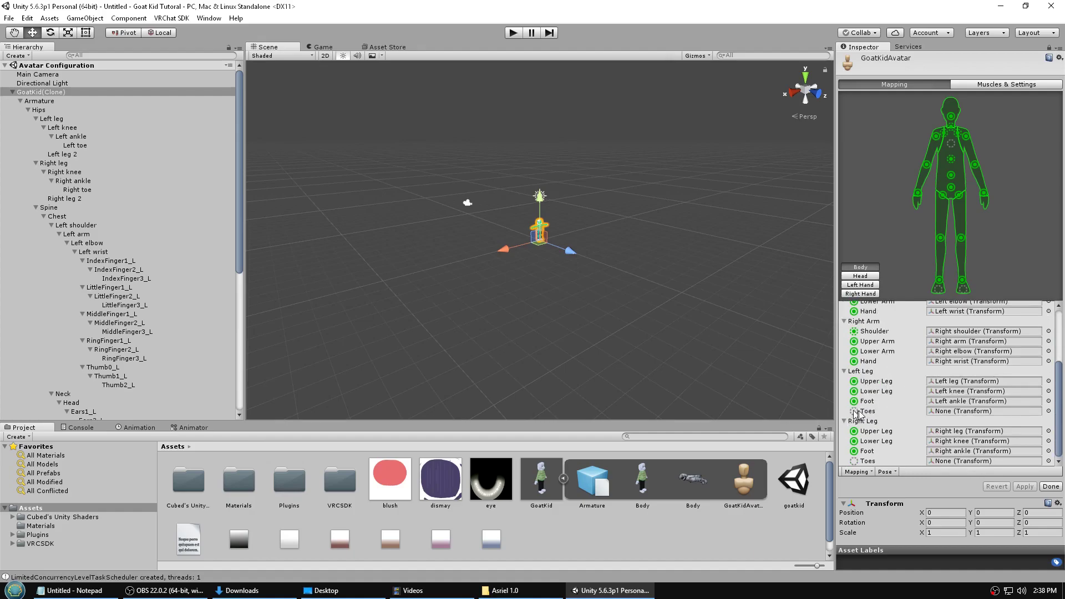
left_click(1049, 412)
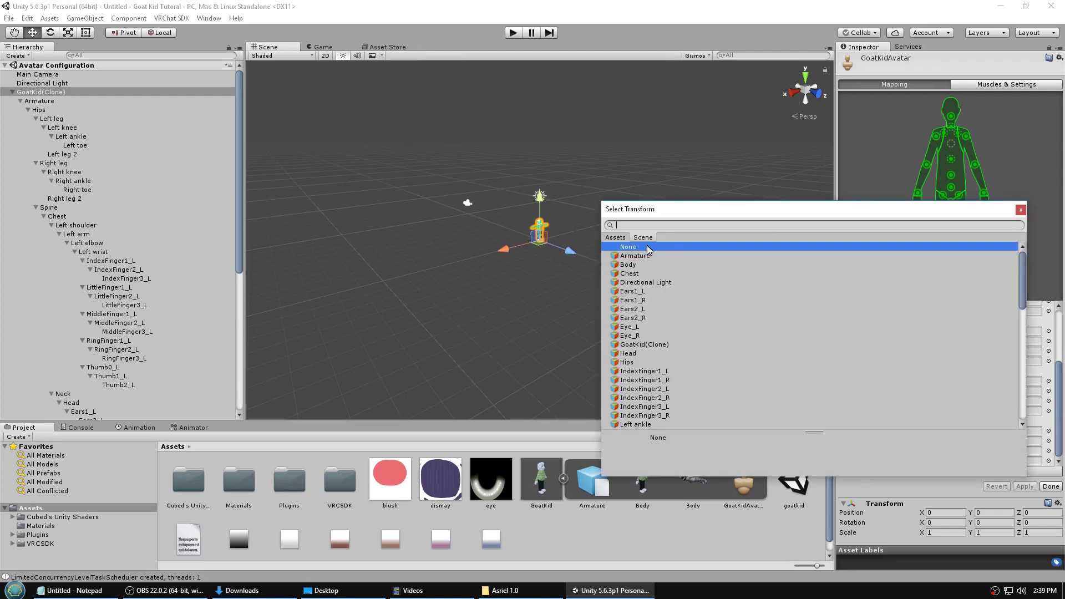
left_click(1021, 210)
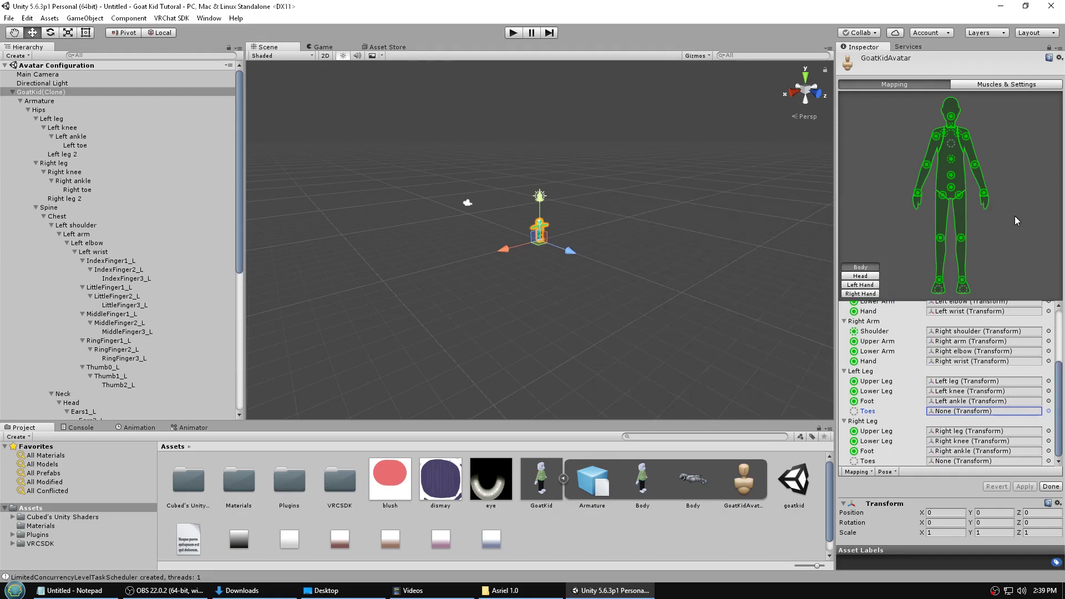
left_click(860, 276)
left_click(860, 285)
left_click(861, 267)
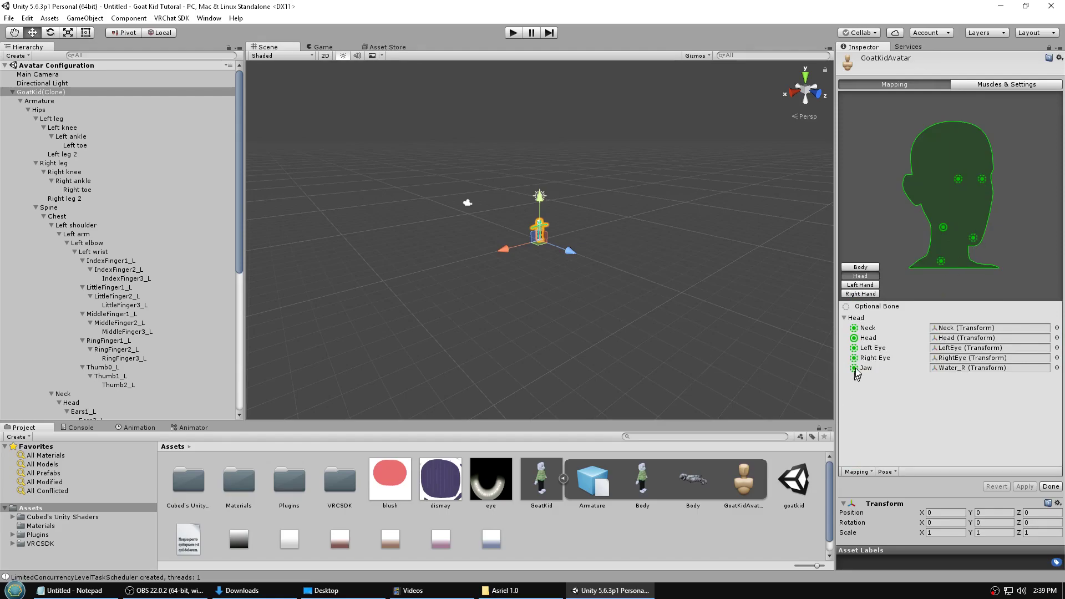
left_click(1057, 368)
scroll(776, 321, "up", 10)
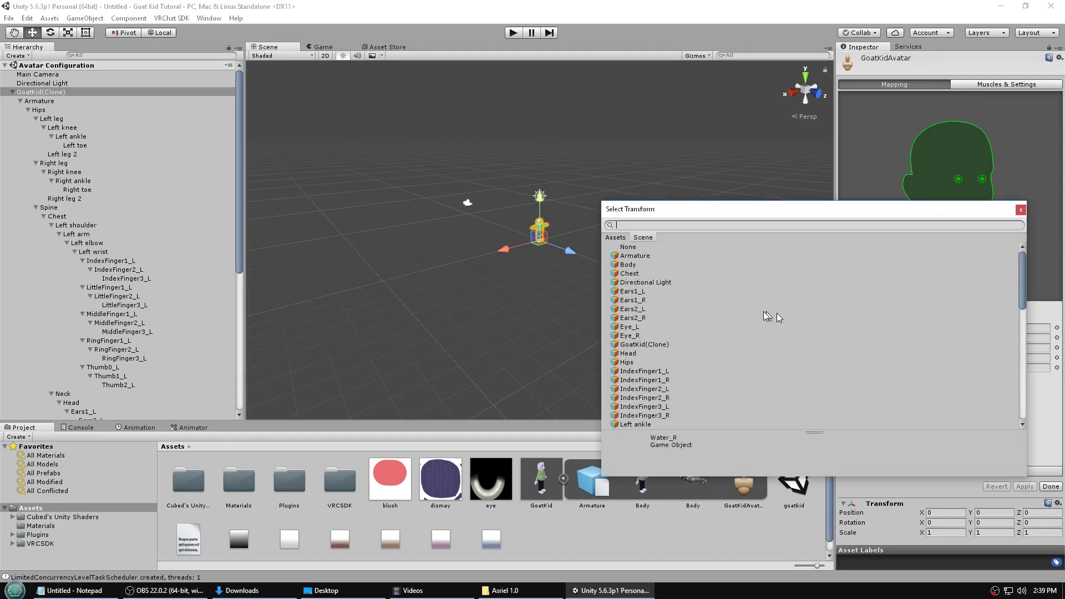
left_click(628, 248)
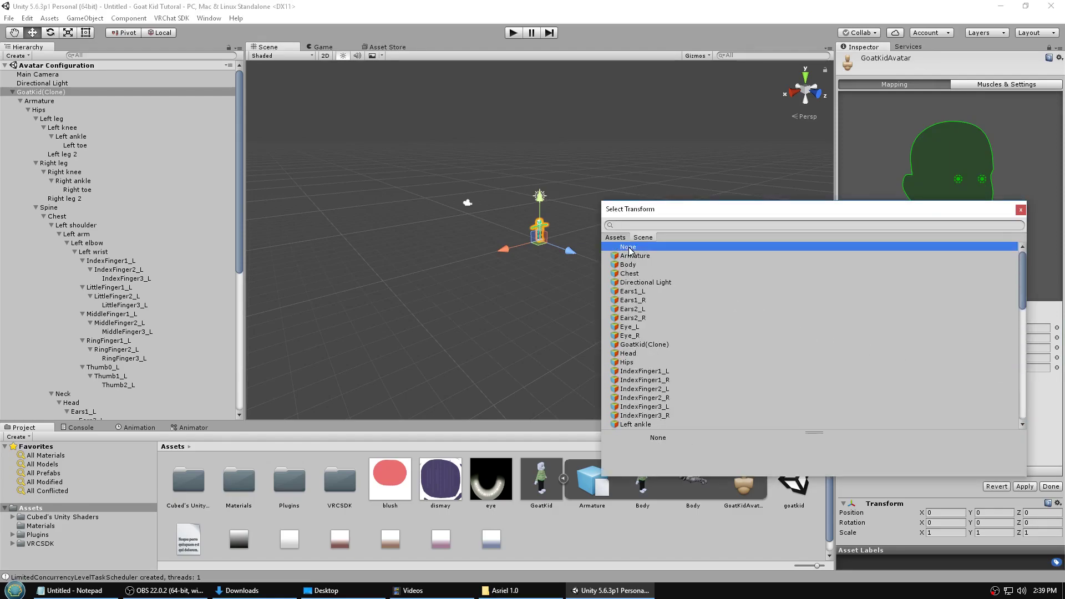
left_click(1020, 209)
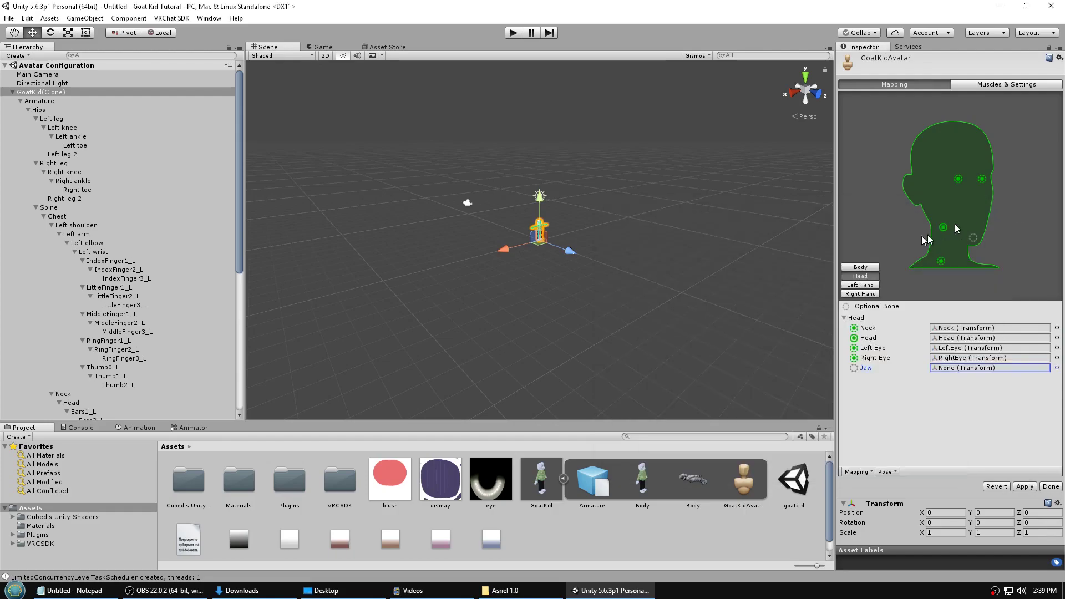
- Review the right-hand finger mappings, then apply the bone mapping and finish configuration
left_click(855, 293)
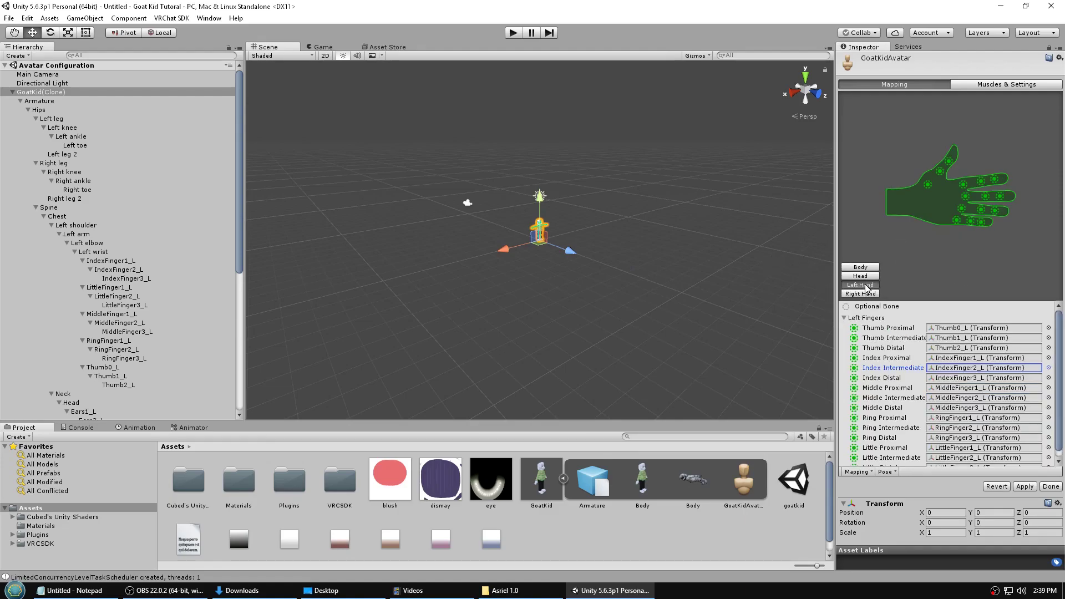
left_click(1028, 487)
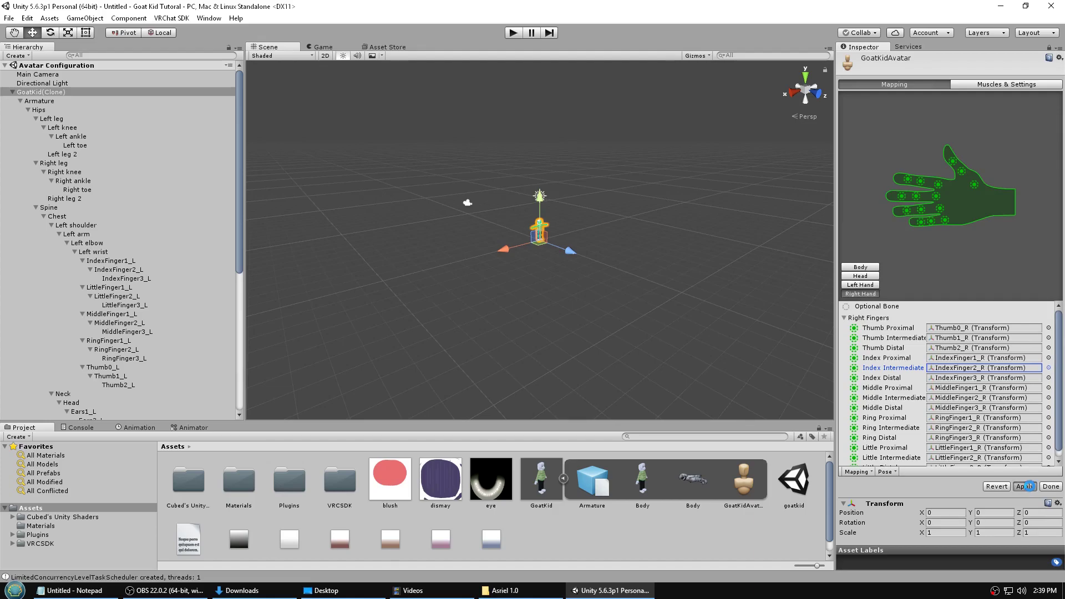
left_click(1051, 487)
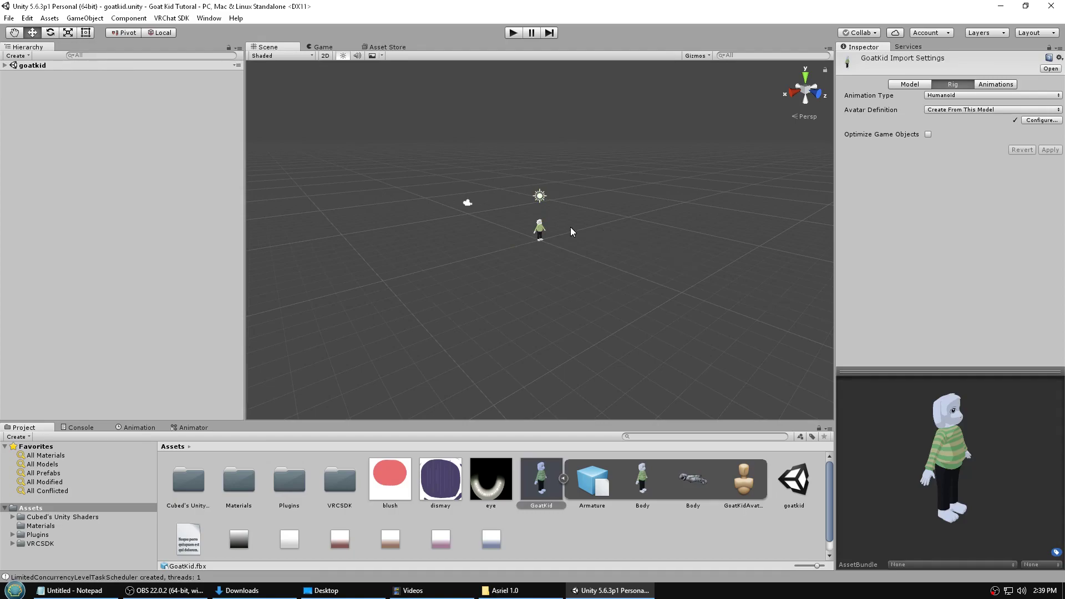
- Import the Desktop JPG into the Unity project Assets and expand the goatkid scene in the Hierarchy
scroll(570, 227, "up", 3)
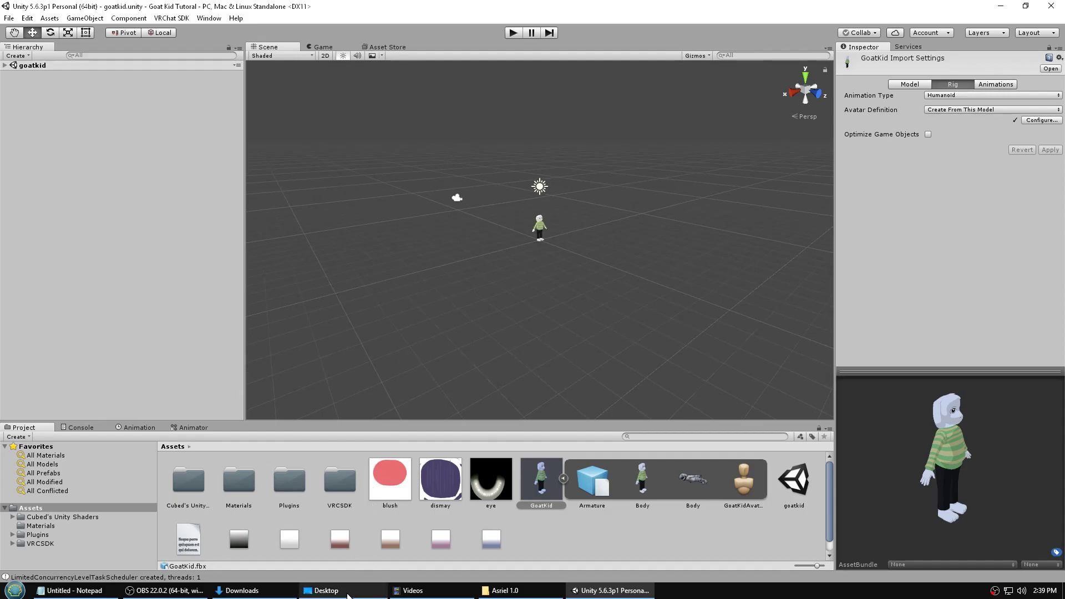
left_click(326, 590)
left_click_drag(468, 131, 843, 169)
left_click_drag(749, 287, 598, 540)
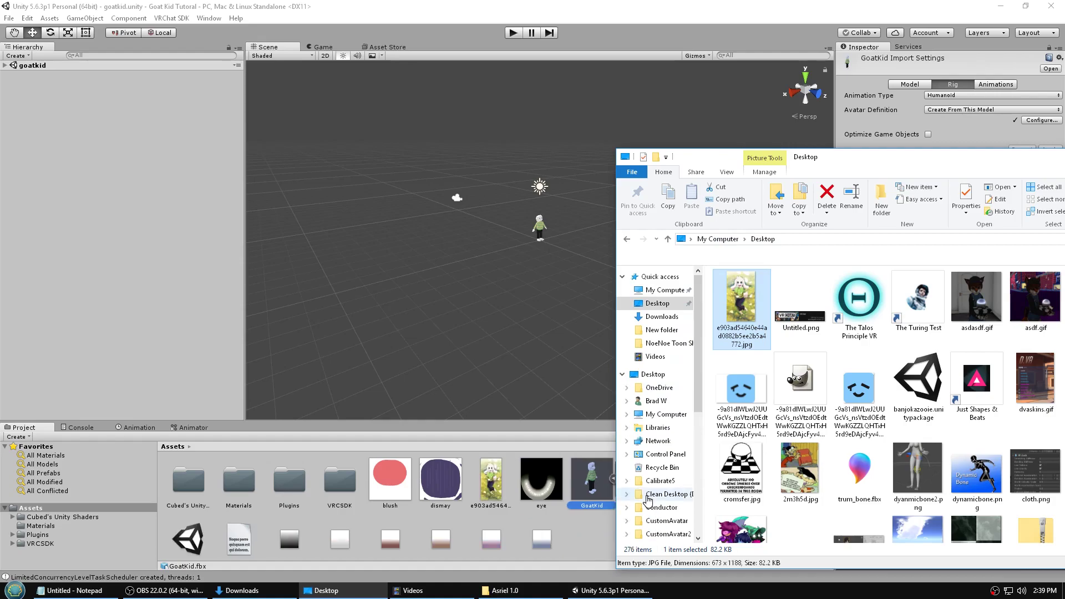
left_click(585, 531)
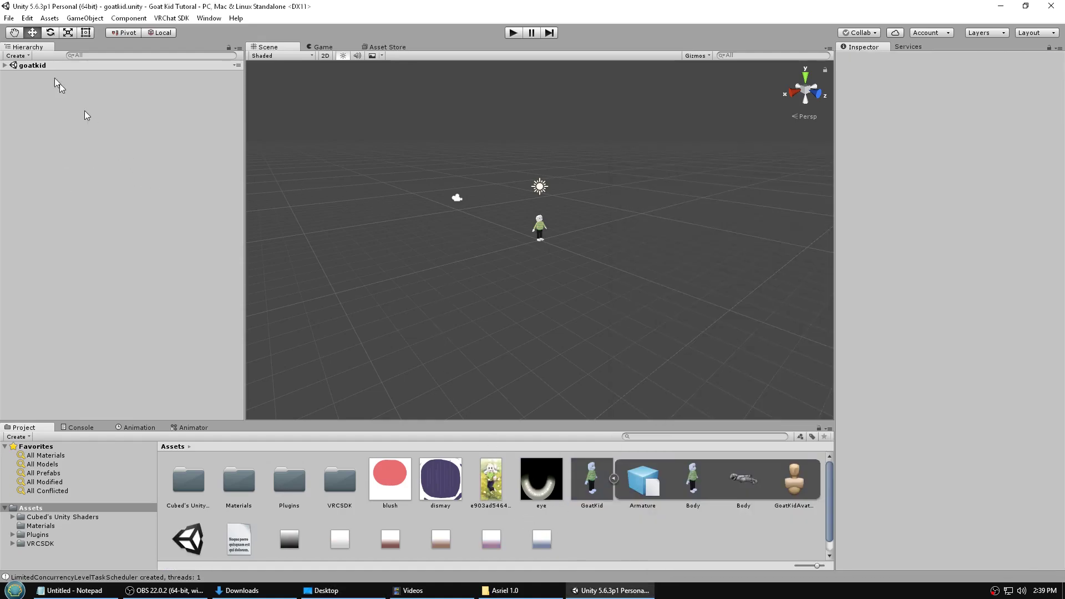
left_click(5, 65)
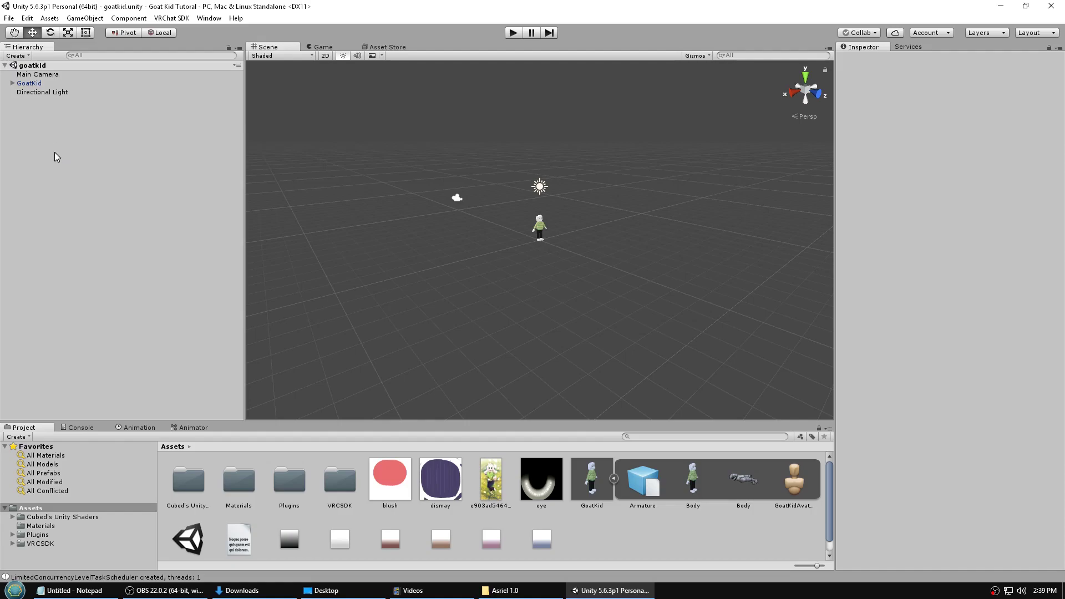
- Create a Plane, apply the illustration texture to it, and slide it along X away from GoatKid
right_click(54, 157)
mouse_move(128, 259)
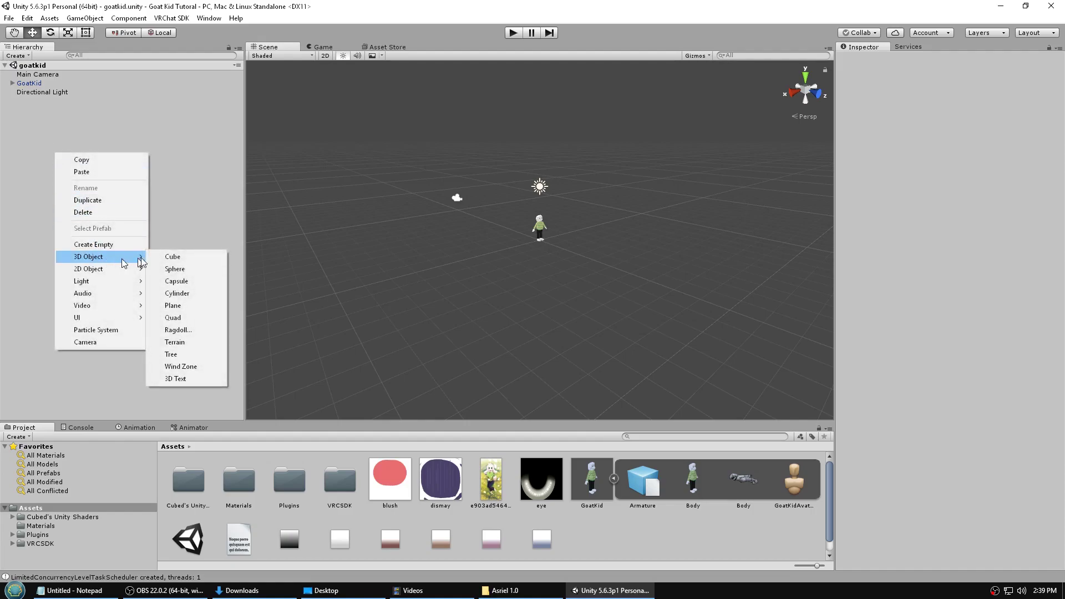
left_click(188, 306)
left_click(493, 489)
left_click_drag(492, 488, 515, 288)
left_click_drag(507, 246, 424, 270)
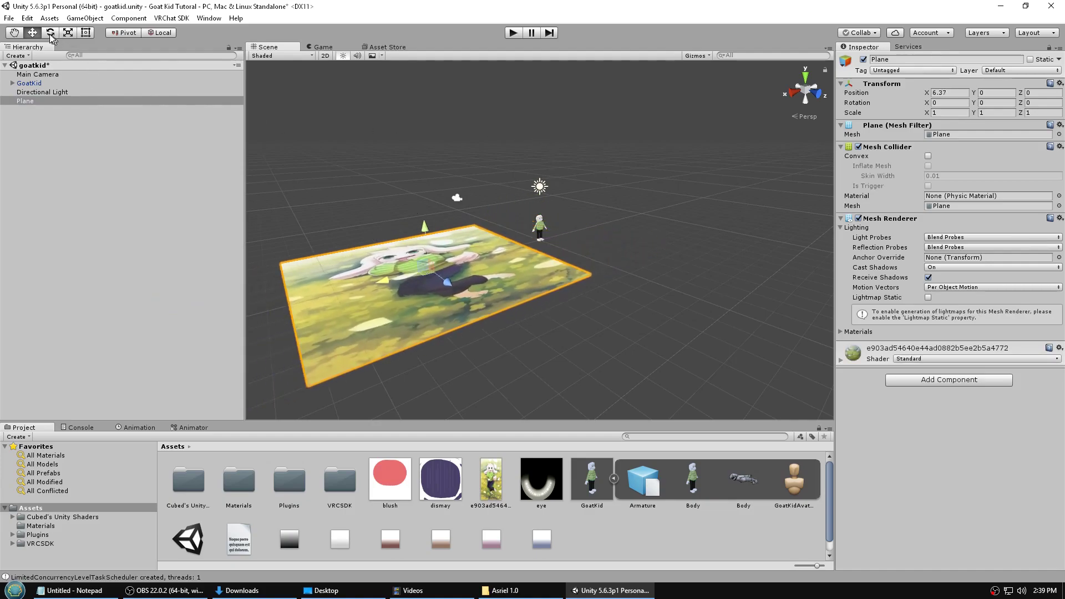
- Rotate the plane 90 degrees on X and set its material shader to Unlit/Texture
key("e")
left_click(940, 103)
type("90")
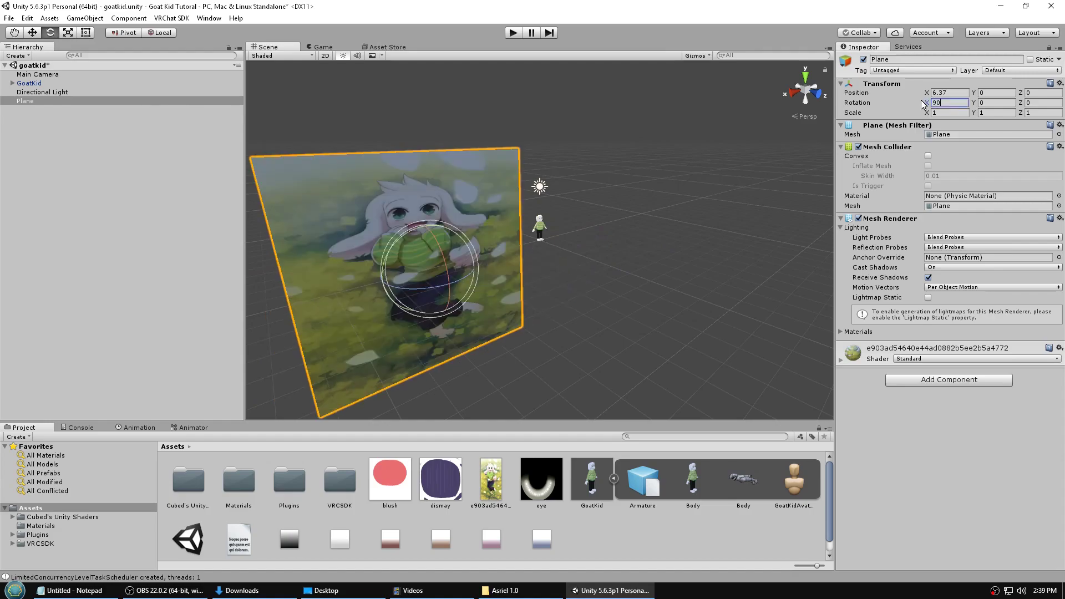
key("Return")
left_click(957, 362)
mouse_move(944, 303)
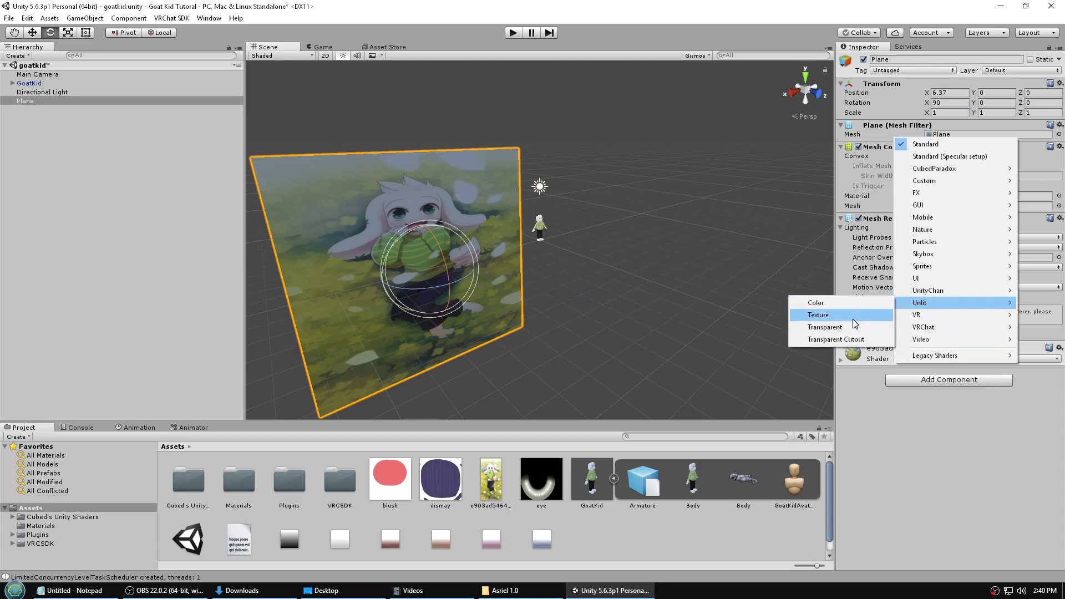
left_click(853, 319)
- Narrow the plane to about 0.6 width and keep it at the scene root beside GoatKid
key("r")
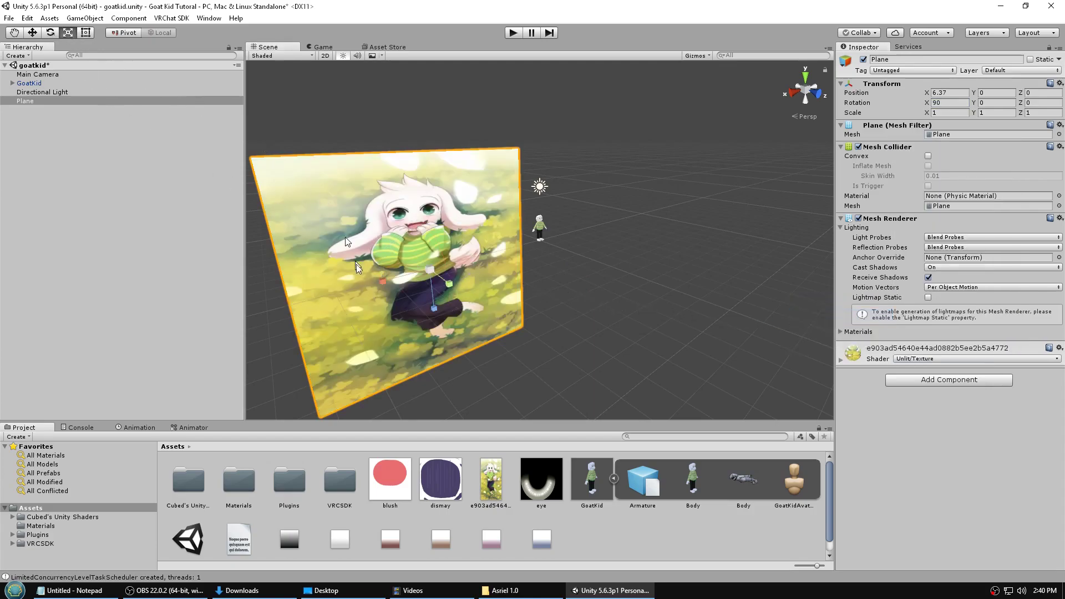
left_click_drag(391, 282, 400, 284)
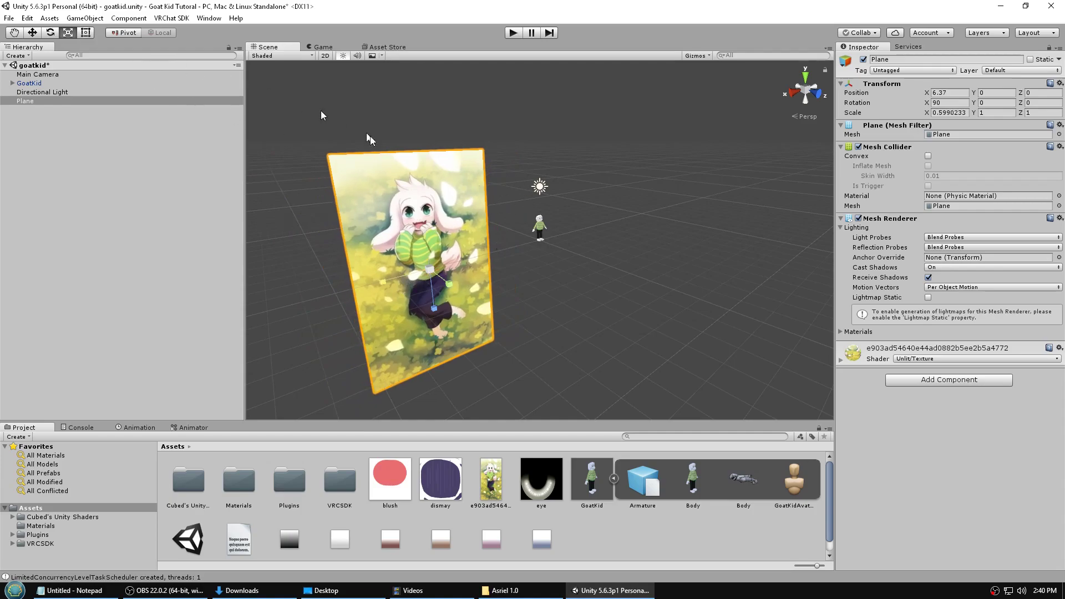
left_click_drag(26, 102, 40, 84)
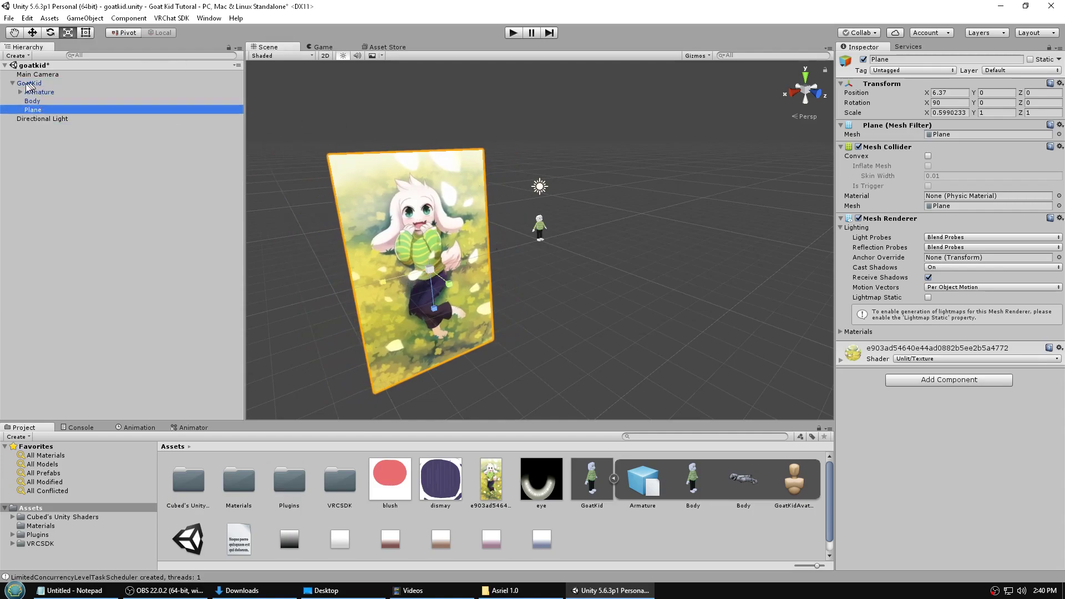
left_click(28, 83)
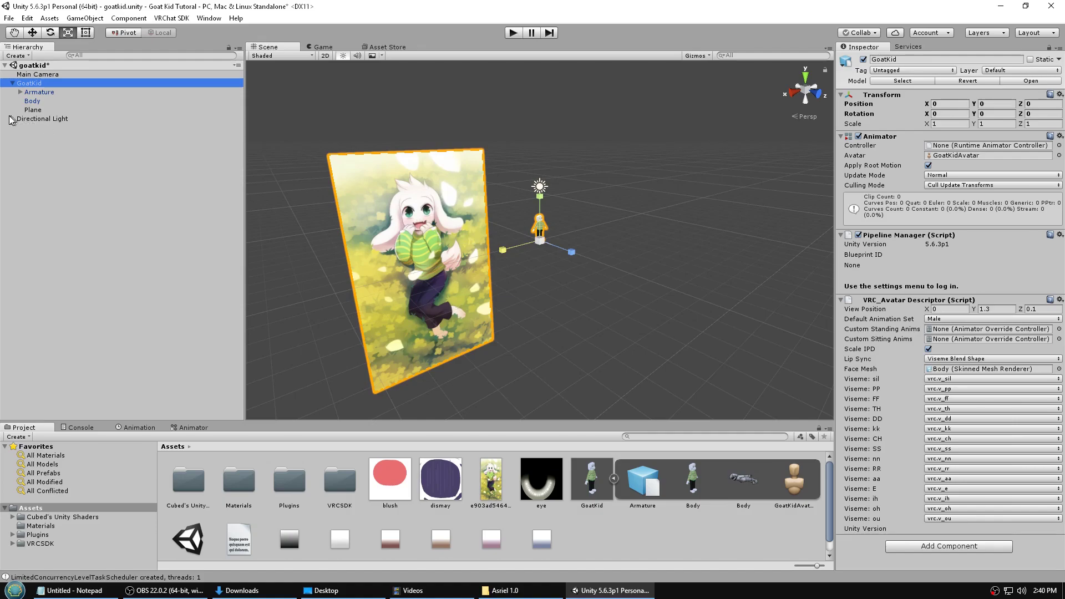
left_click_drag(32, 114, 32, 124)
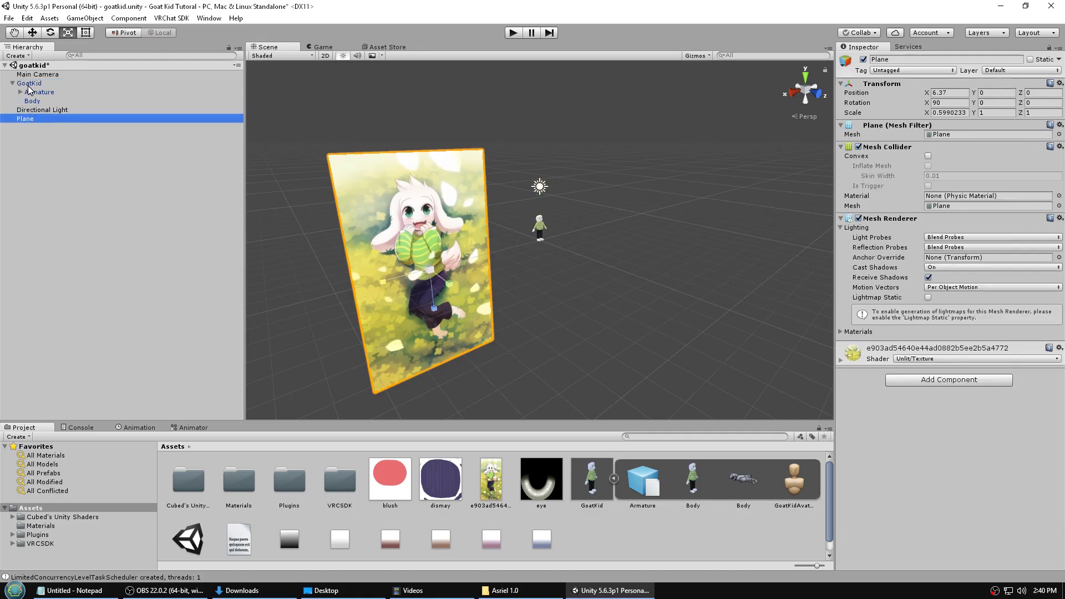
left_click(27, 84)
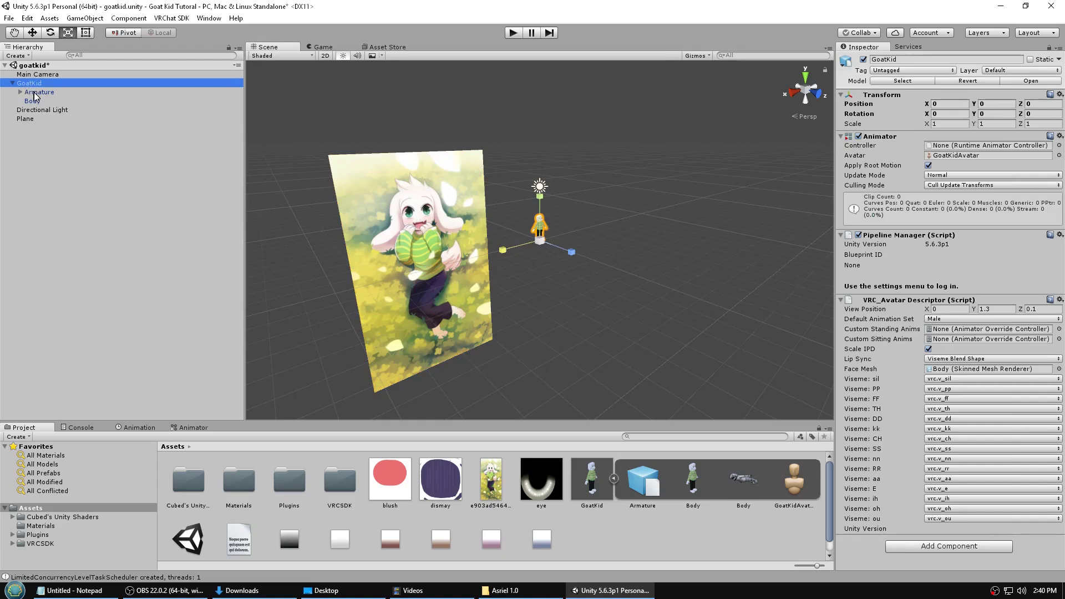
left_click(12, 83)
left_click(12, 83)
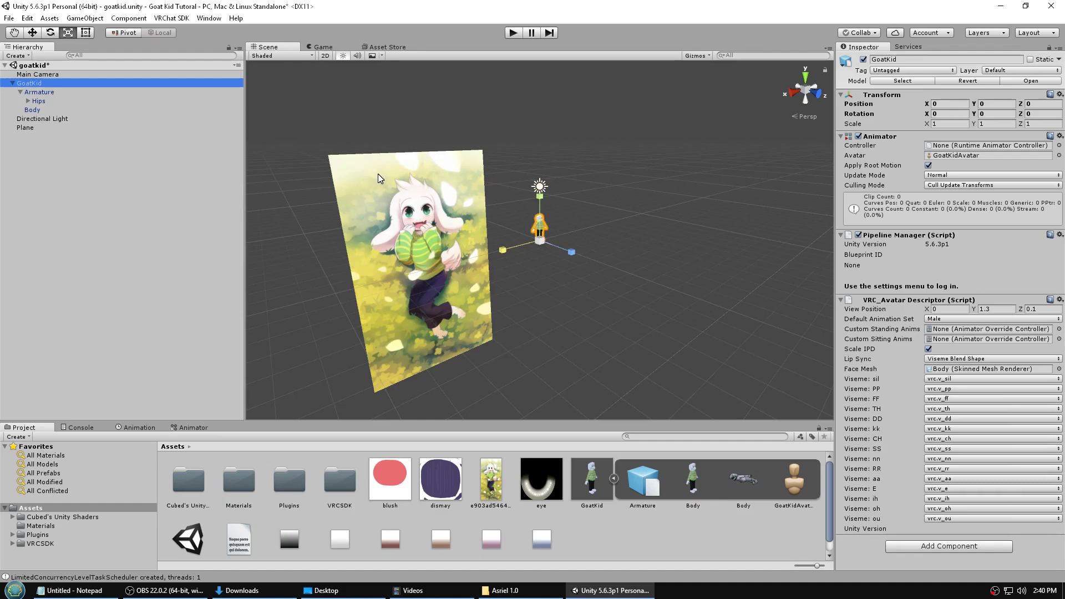
- Sign in to the VRChat account in the VRChat SDK Settings with username and password
left_click(171, 18)
left_click(169, 60)
left_click(311, 167)
type("Adeon Writer")
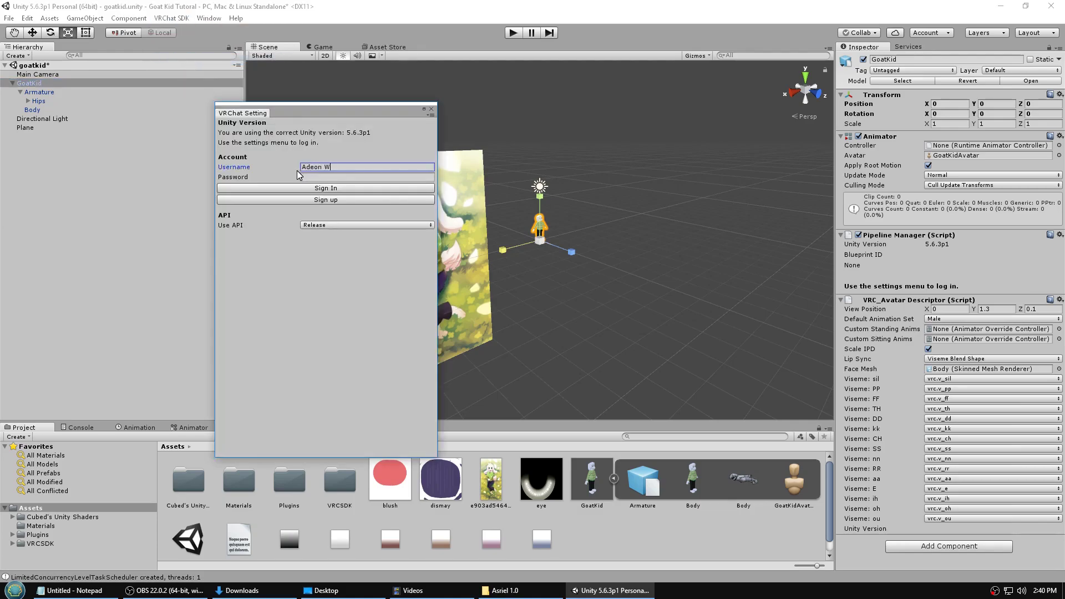
key("Tab")
type("*************")
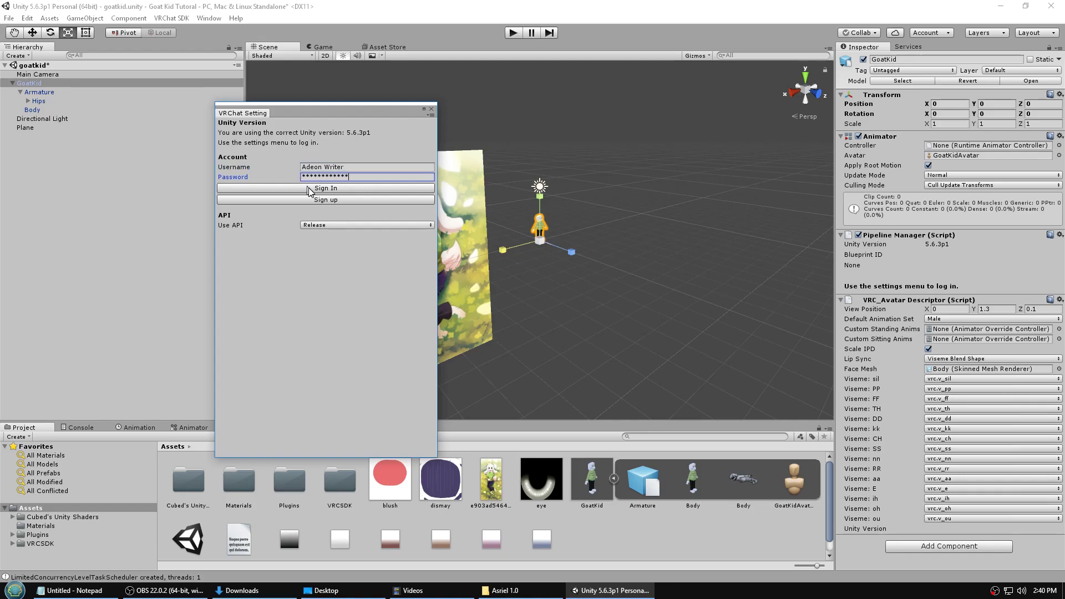
left_click(309, 188)
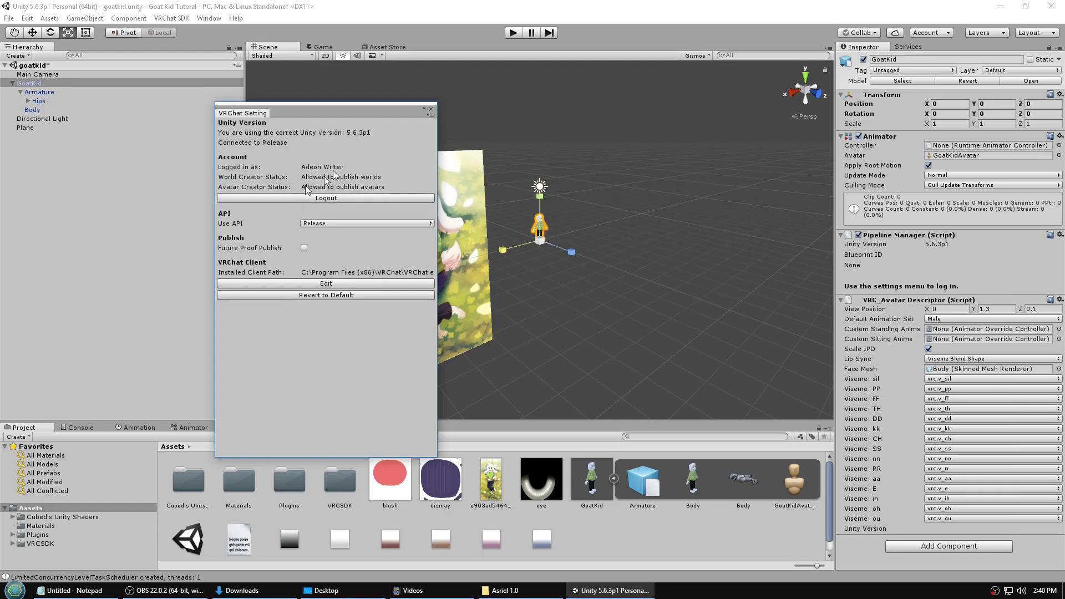
left_click(431, 109)
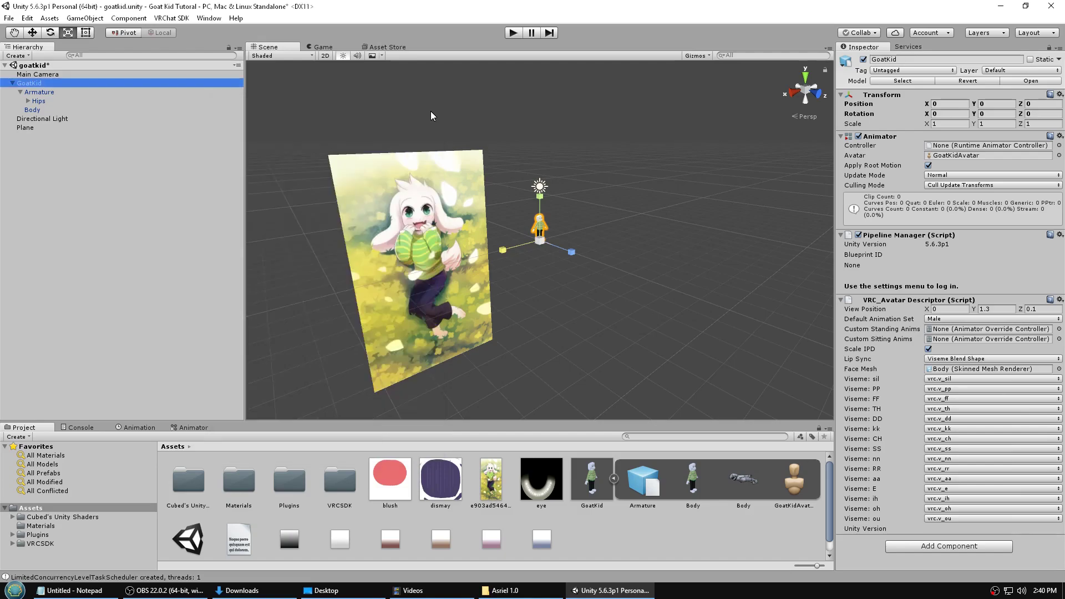
- Build and publish the GoatKid avatar from the VRChat SDK Build Control Panel
left_click(172, 18)
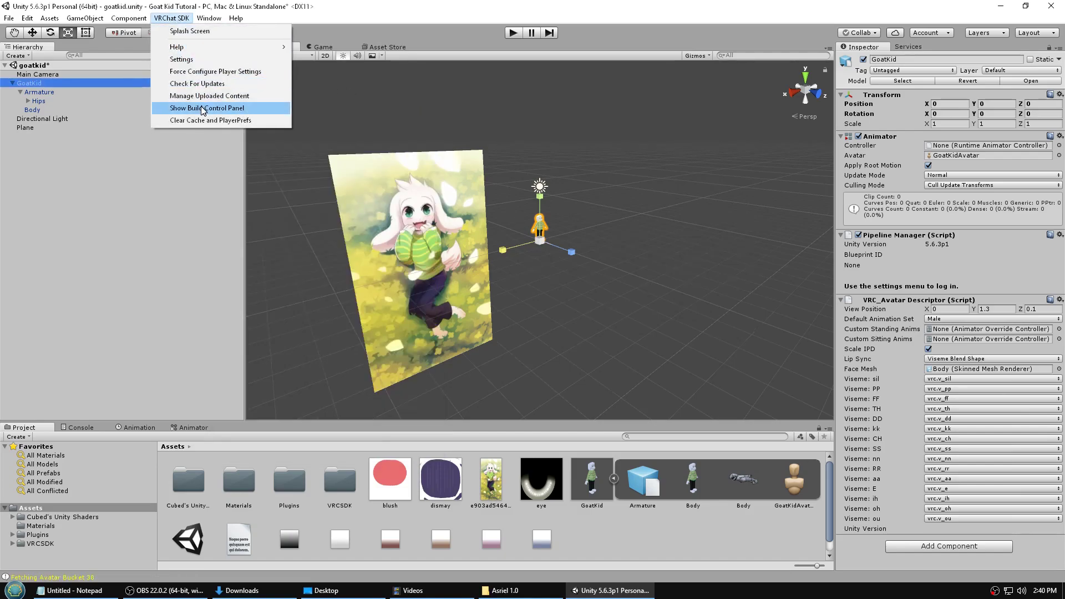
left_click(203, 108)
left_click_drag(324, 125, 682, 109)
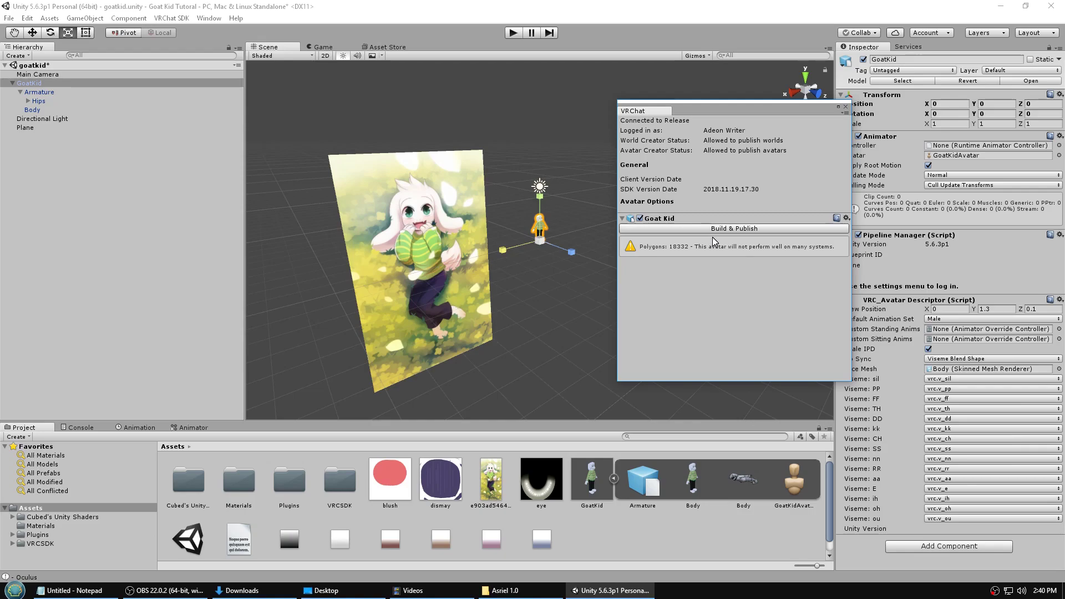
left_click(729, 230)
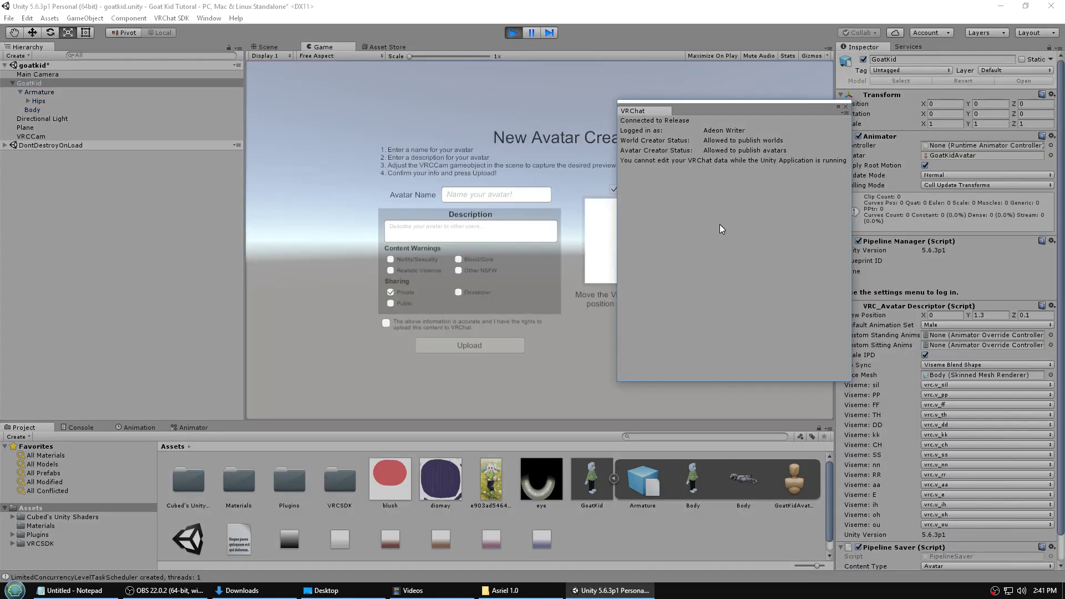
- Name the avatar 'Goat Kid Tutorial', tick the upload rights confirmation, and return to the Scene view
left_click_drag(741, 107, 982, 177)
left_click(491, 198)
type("Goat Kid Tutoral")
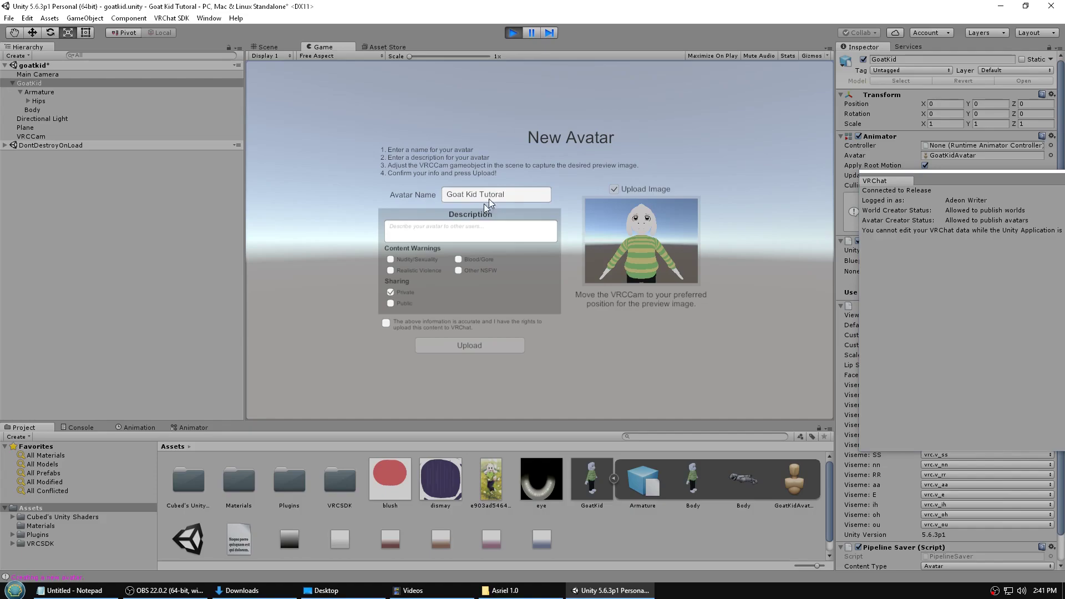
left_click(386, 324)
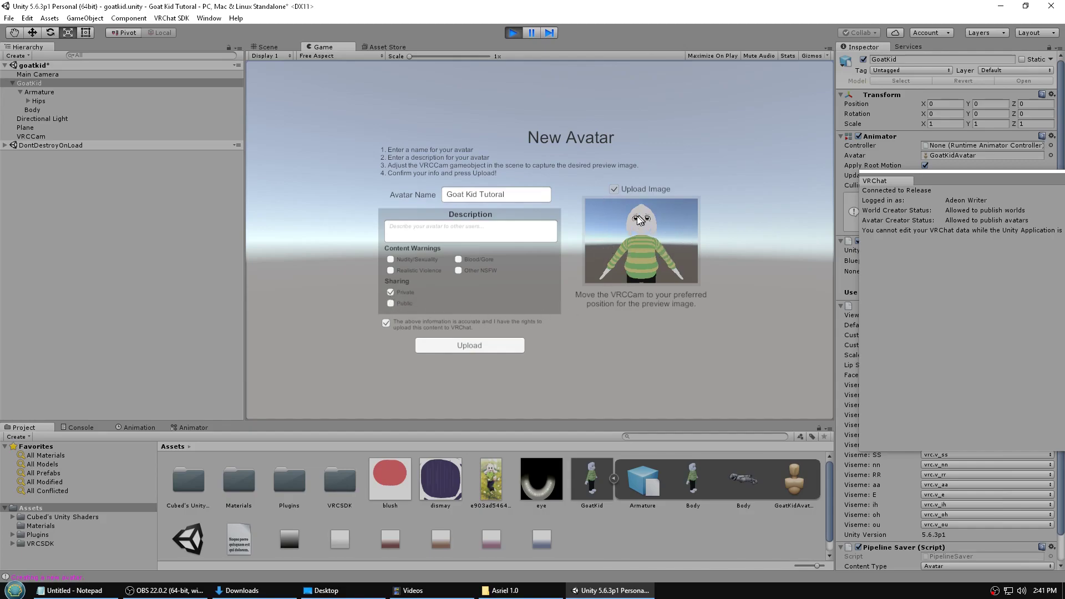
left_click(267, 47)
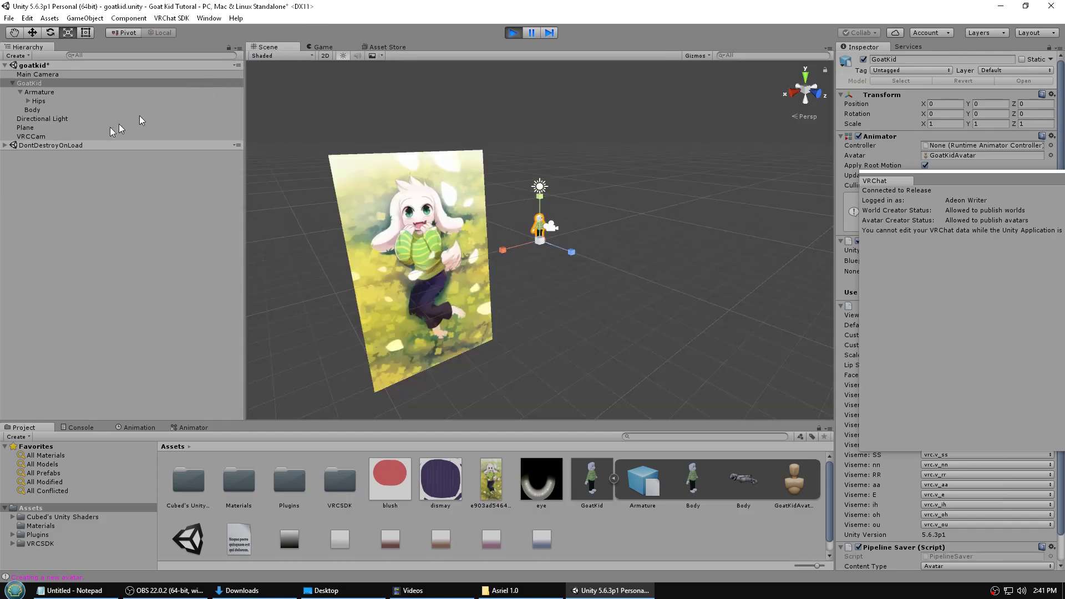
- Move VRCCam toward the backdrop and up to about 6.55, 2.46, 2.14, framing the goat kid's face
left_click(35, 136)
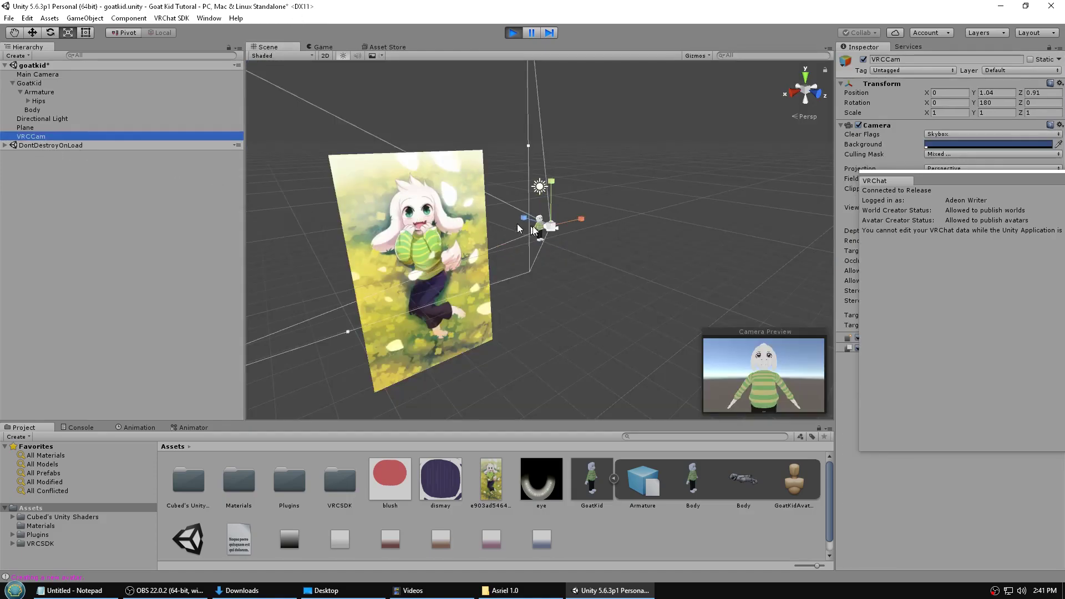
left_click(34, 34)
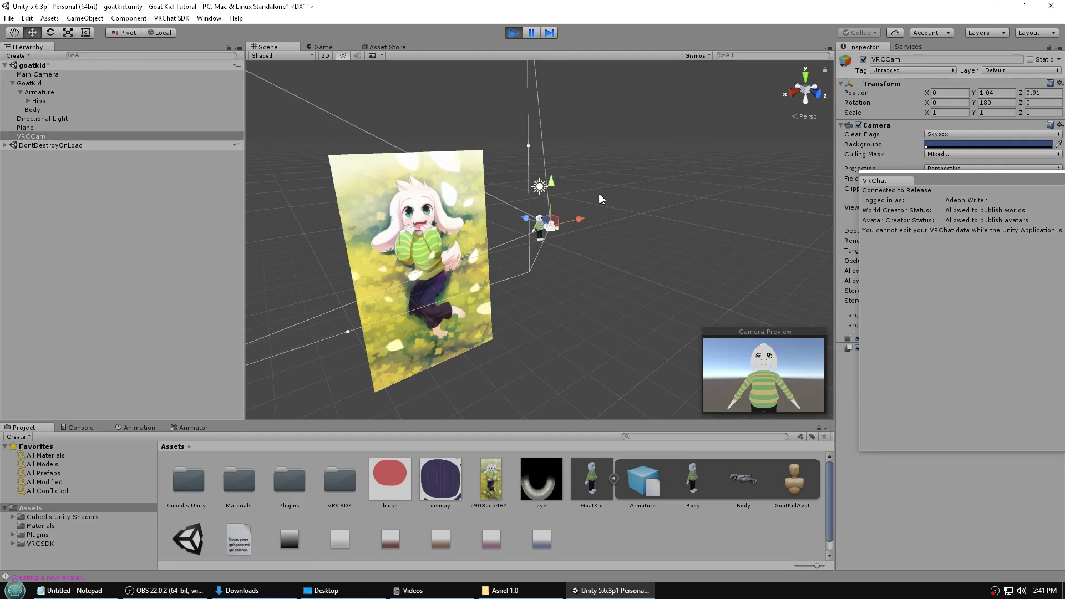
left_click_drag(531, 221, 587, 296)
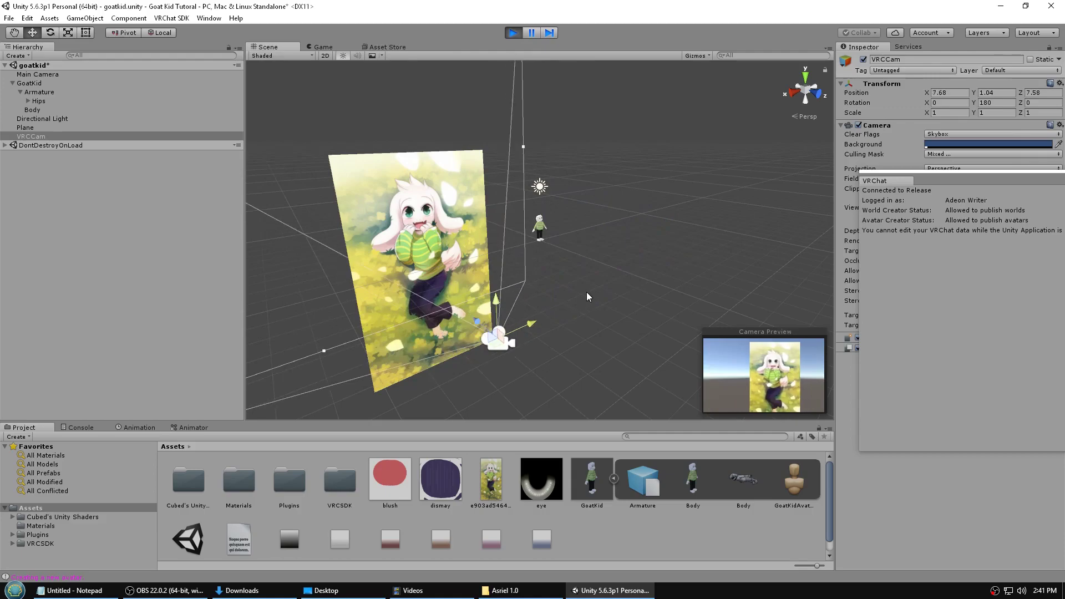
left_click_drag(511, 309, 425, 219)
- Upload the Goat Kid Tutorial avatar to VRChat from the New Avatar form in the Game view
left_click(323, 47)
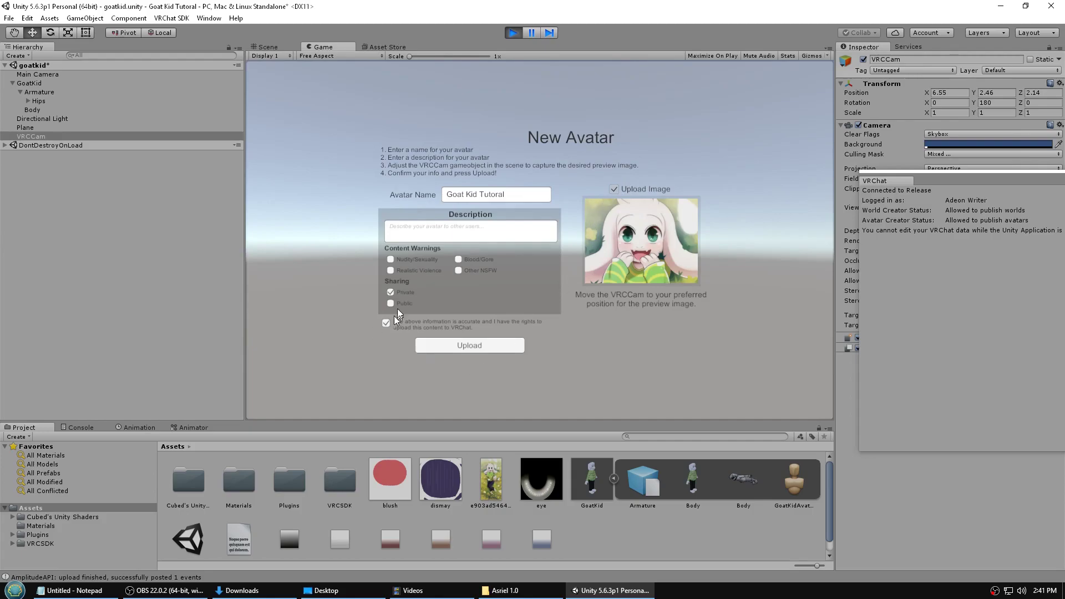
left_click(465, 346)
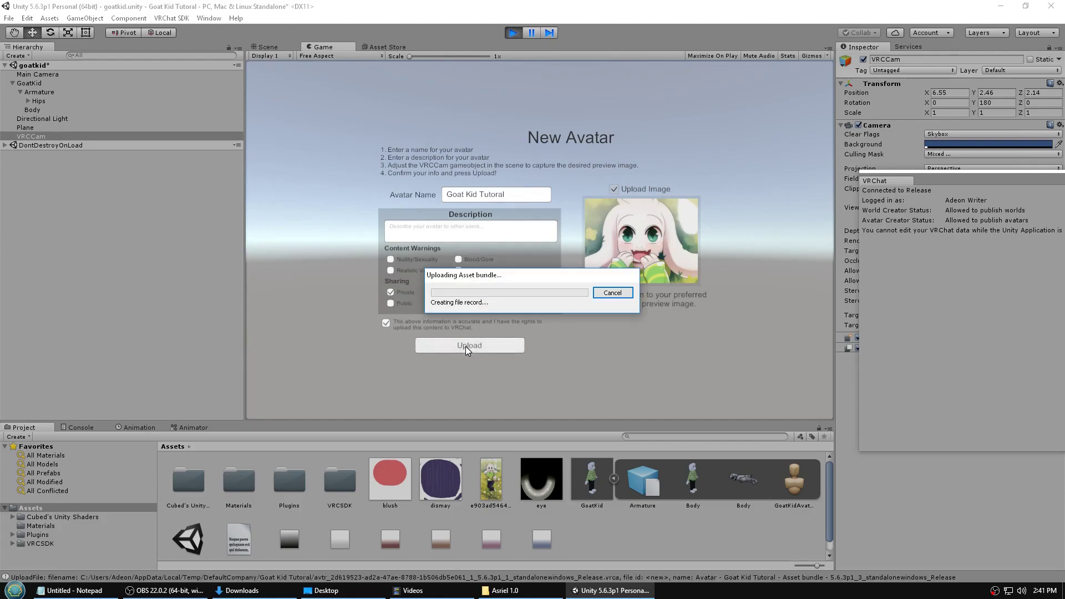